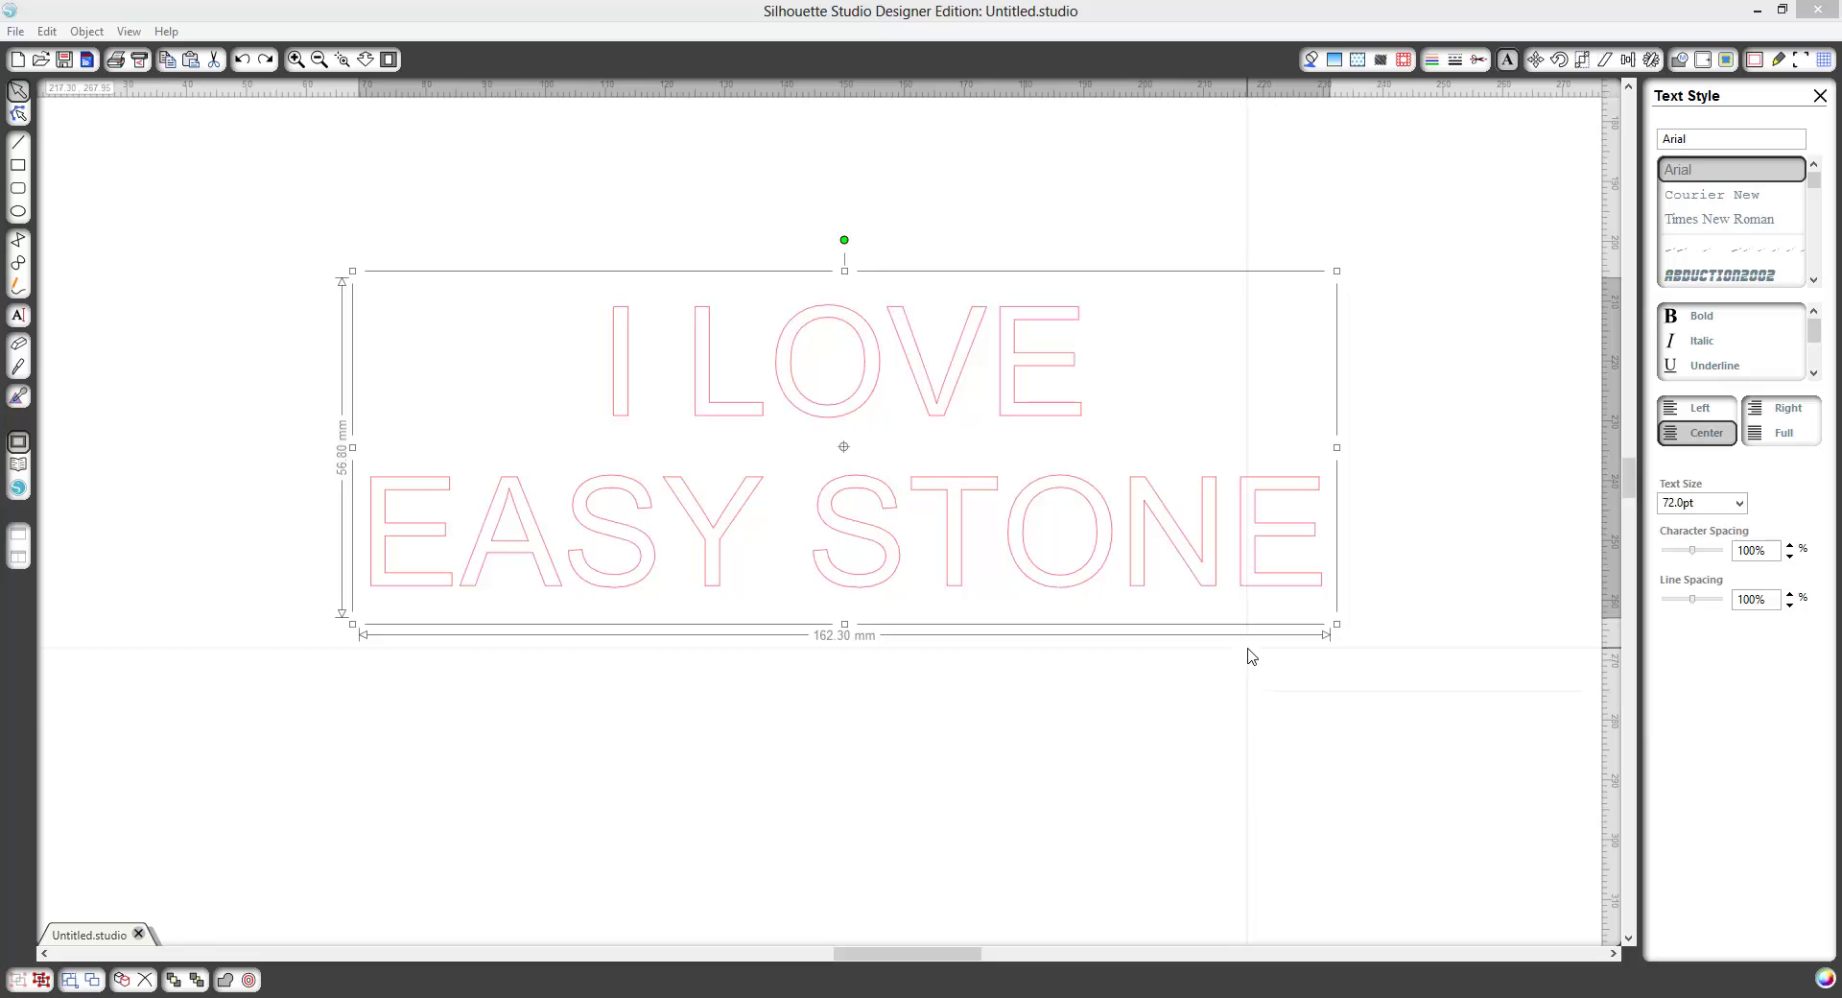
Select the I LOVE EASY STONE text and paste in the S17 2Line Outline font name.
click(1197, 576)
drag(1197, 576, 1200, 580)
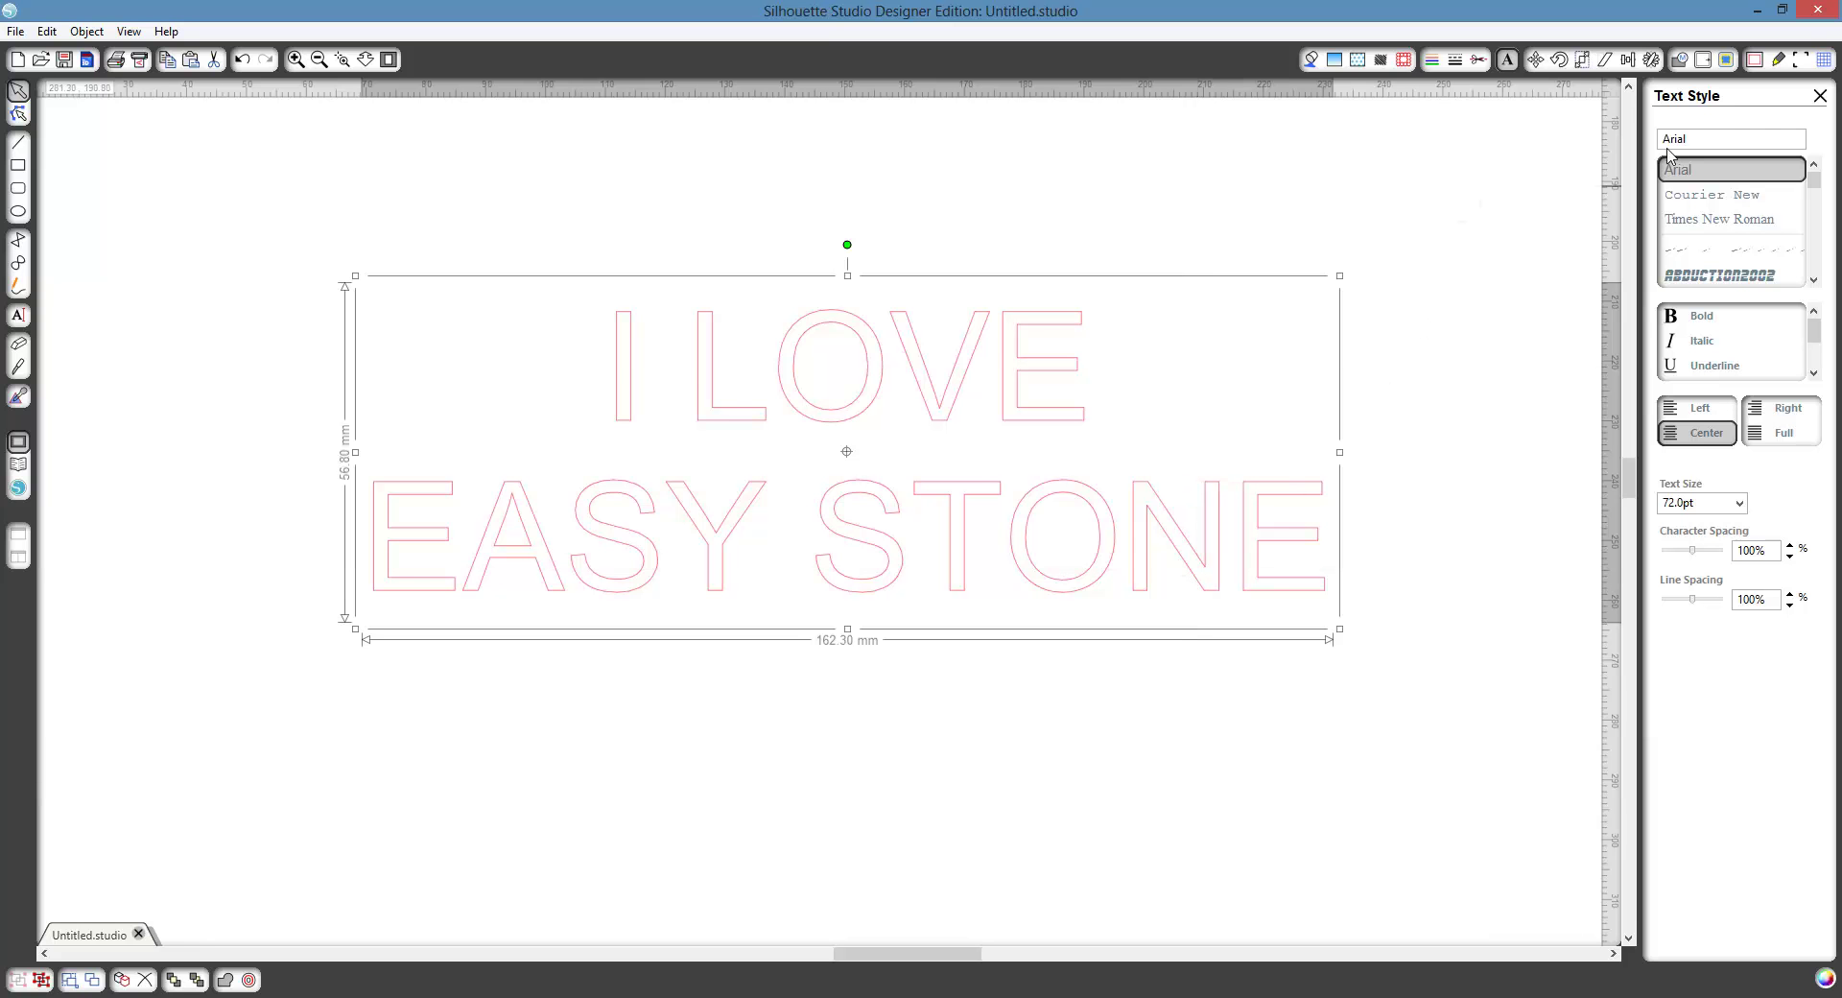
click(1700, 142)
text(S17 2Line Outline)
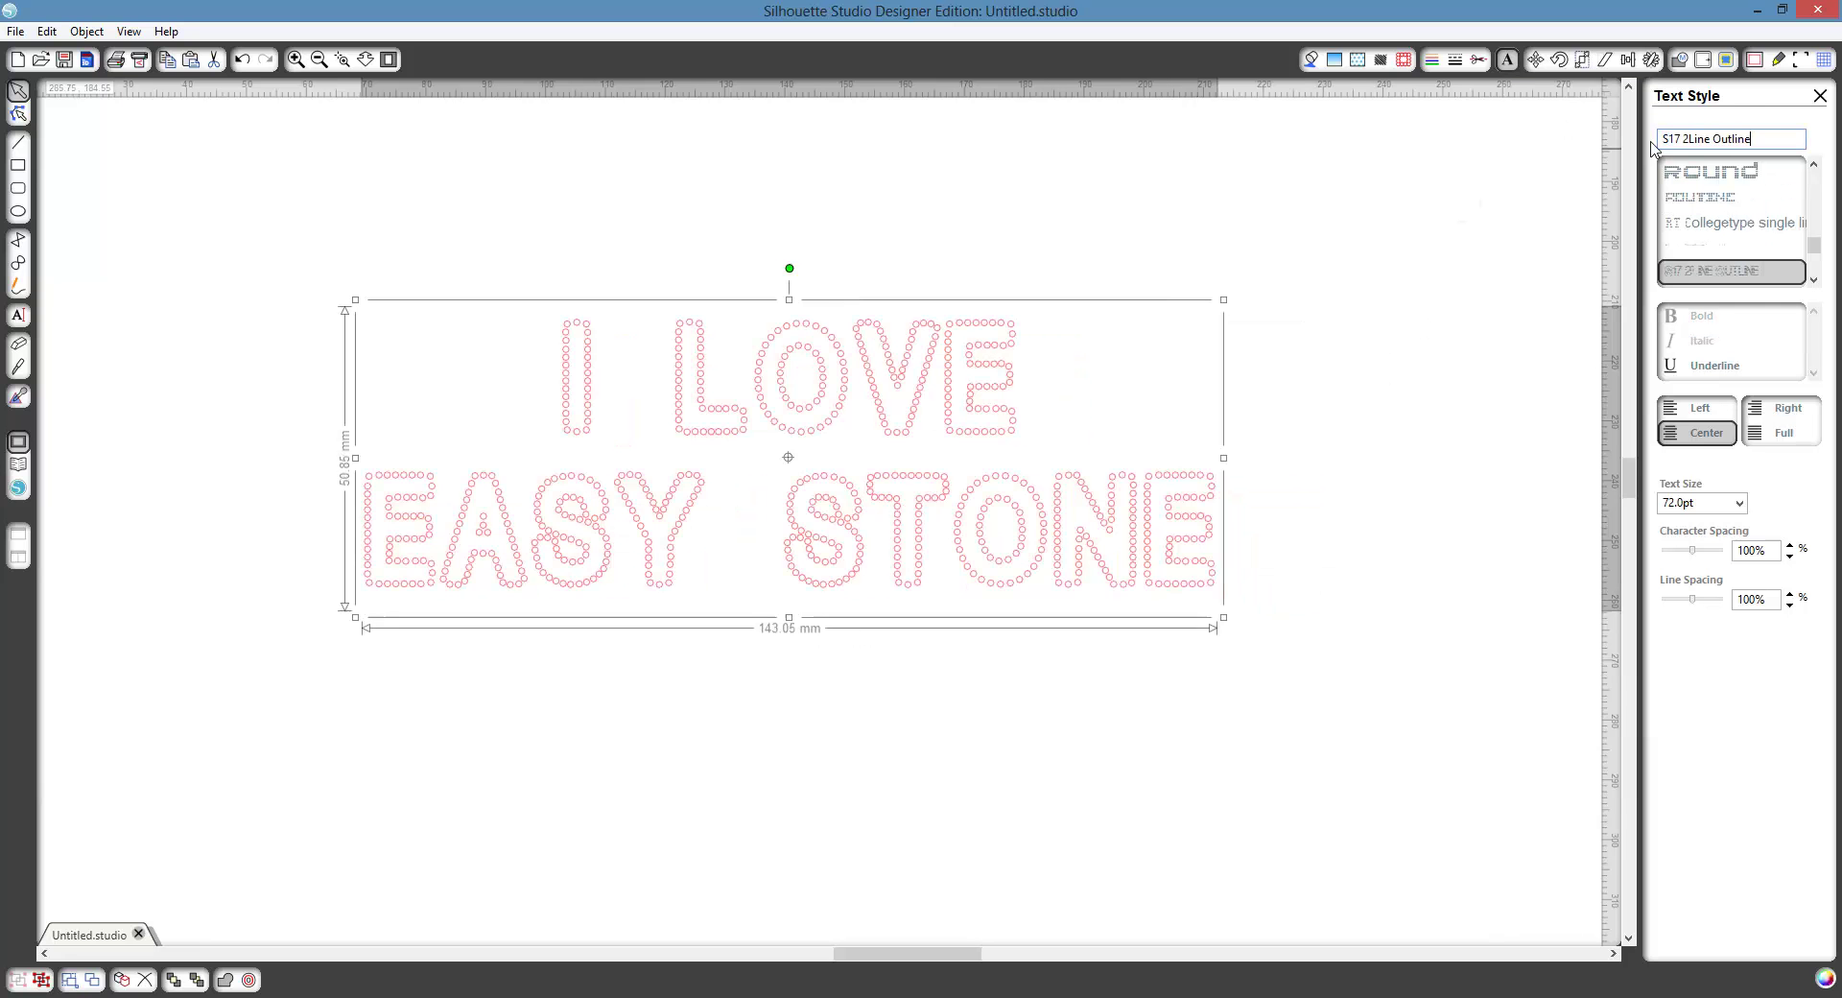
Scroll the font list and switch the text to the S17 Elegant rhinestone font.
click(1813, 279)
click(1813, 279)
click(1813, 279)
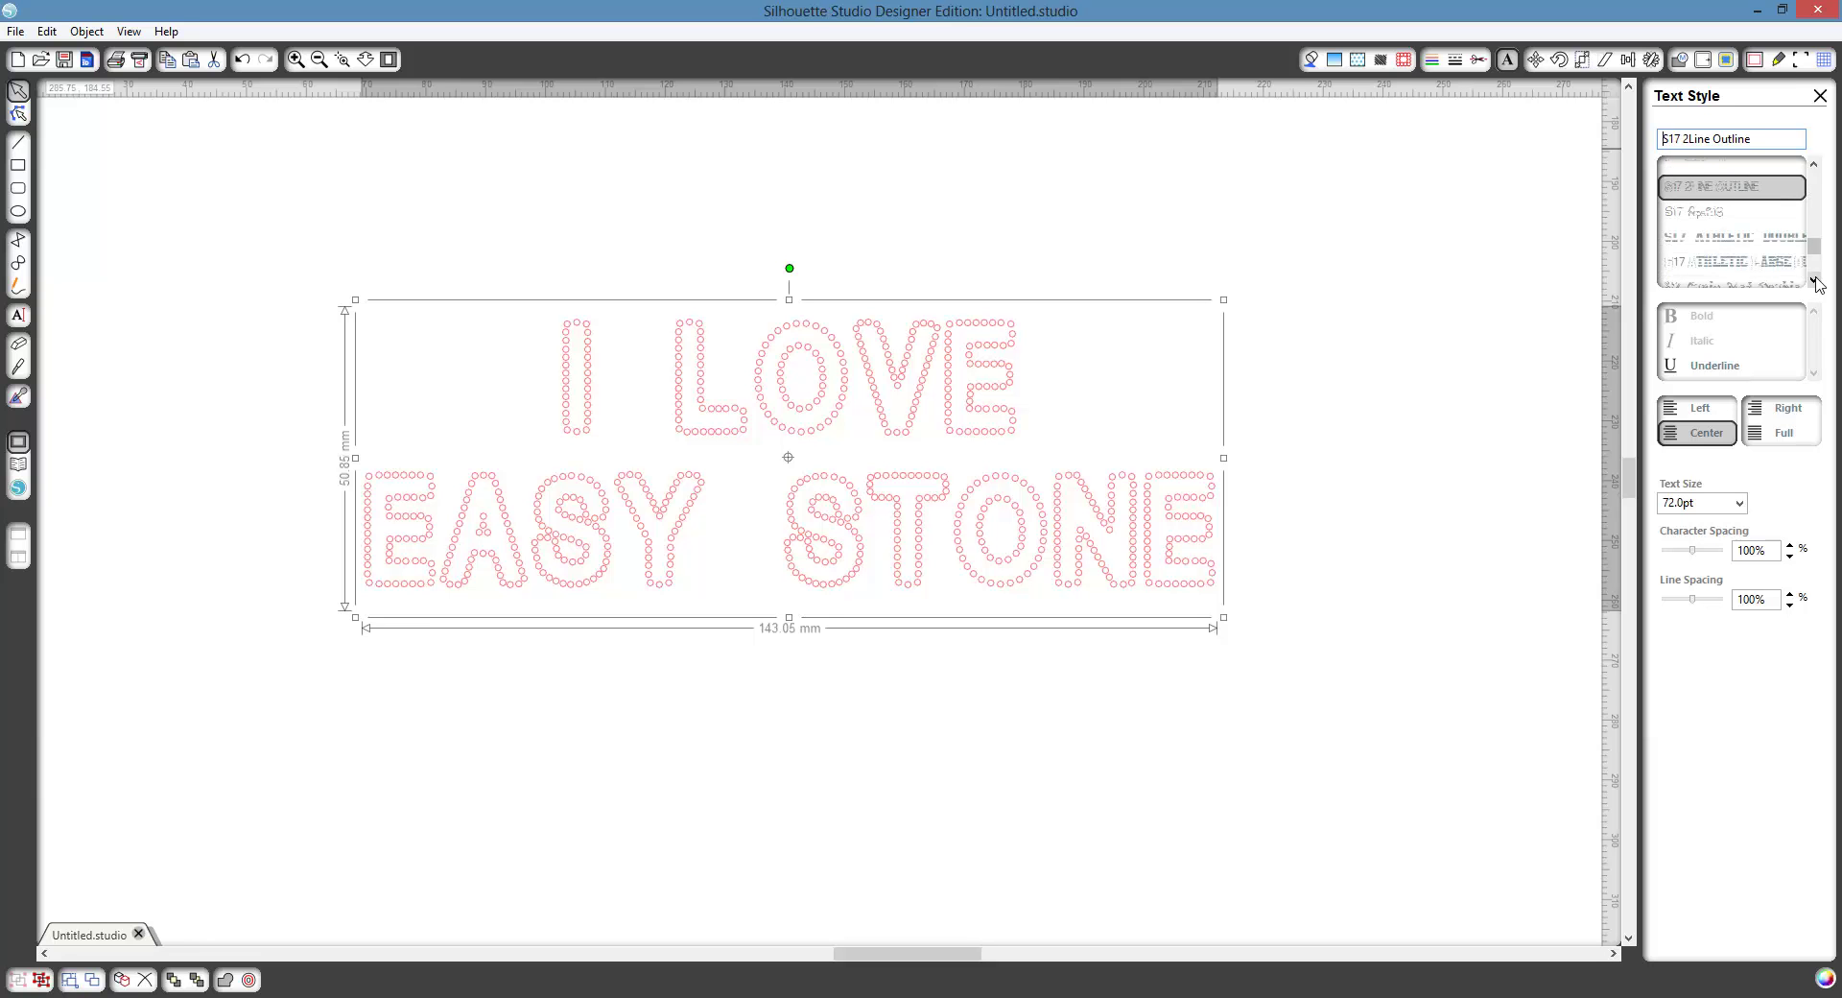
click(1813, 279)
click(1813, 279)
click(1812, 279)
click(1813, 279)
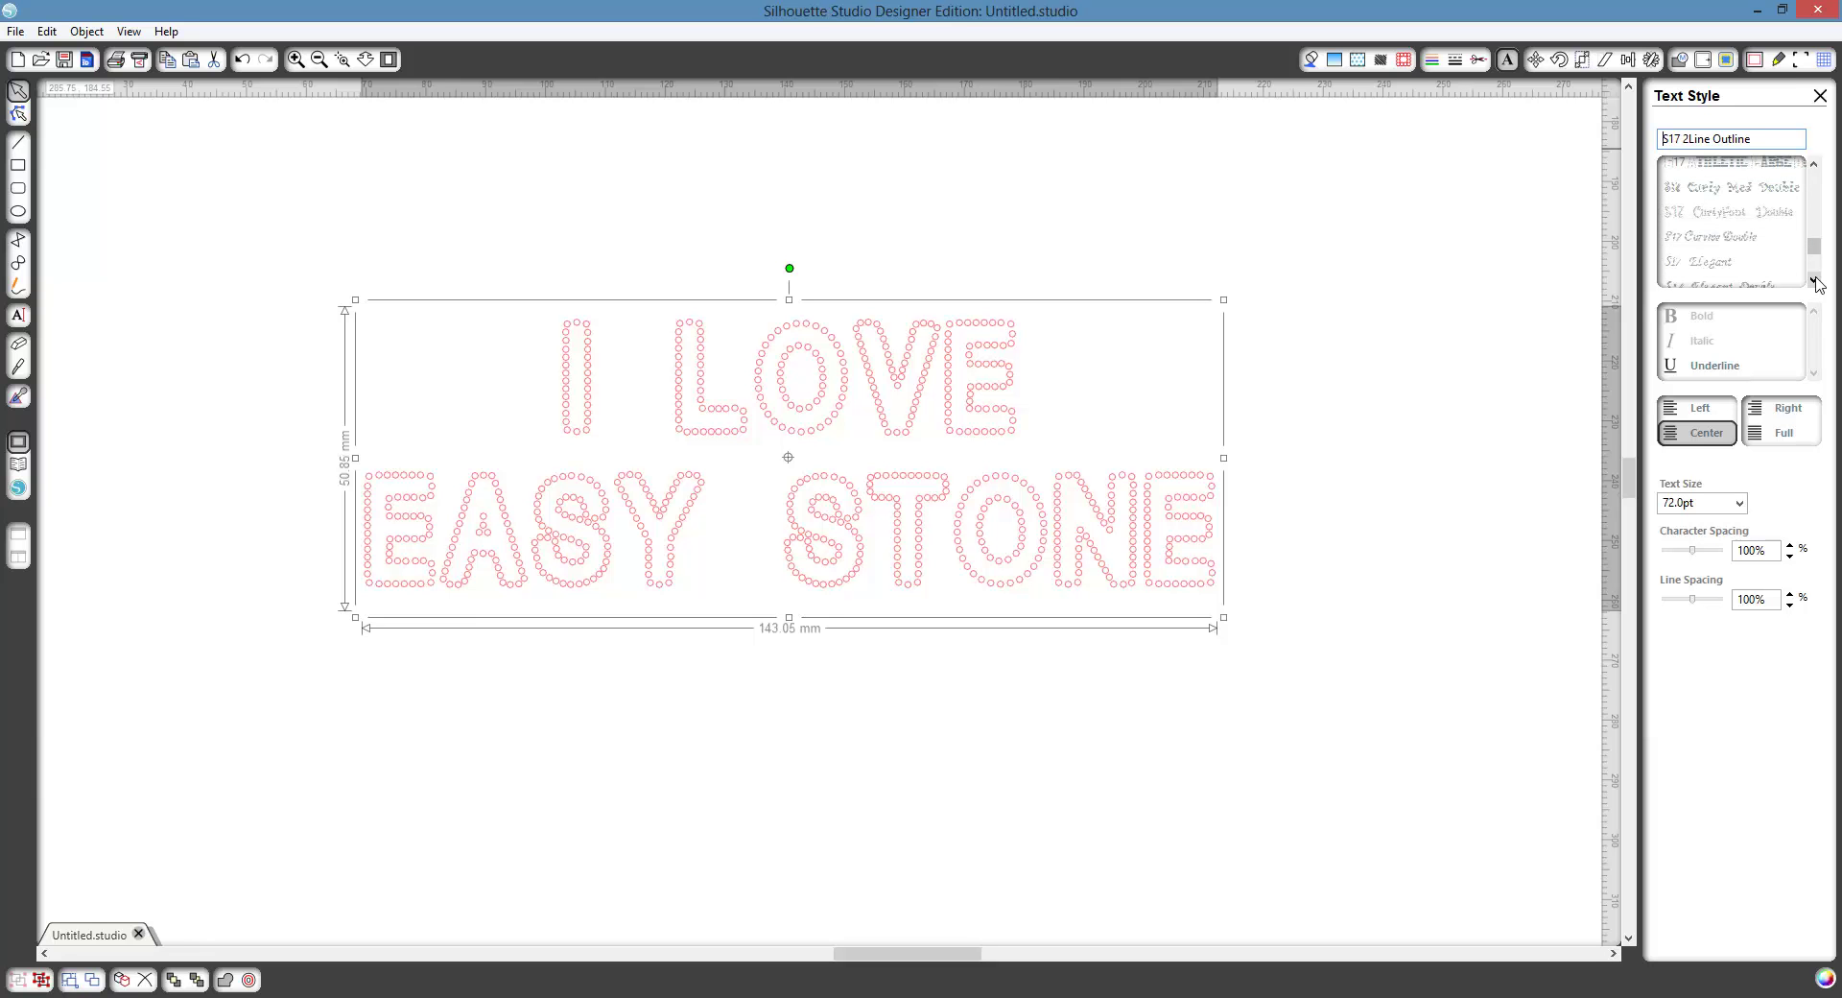
click(1707, 257)
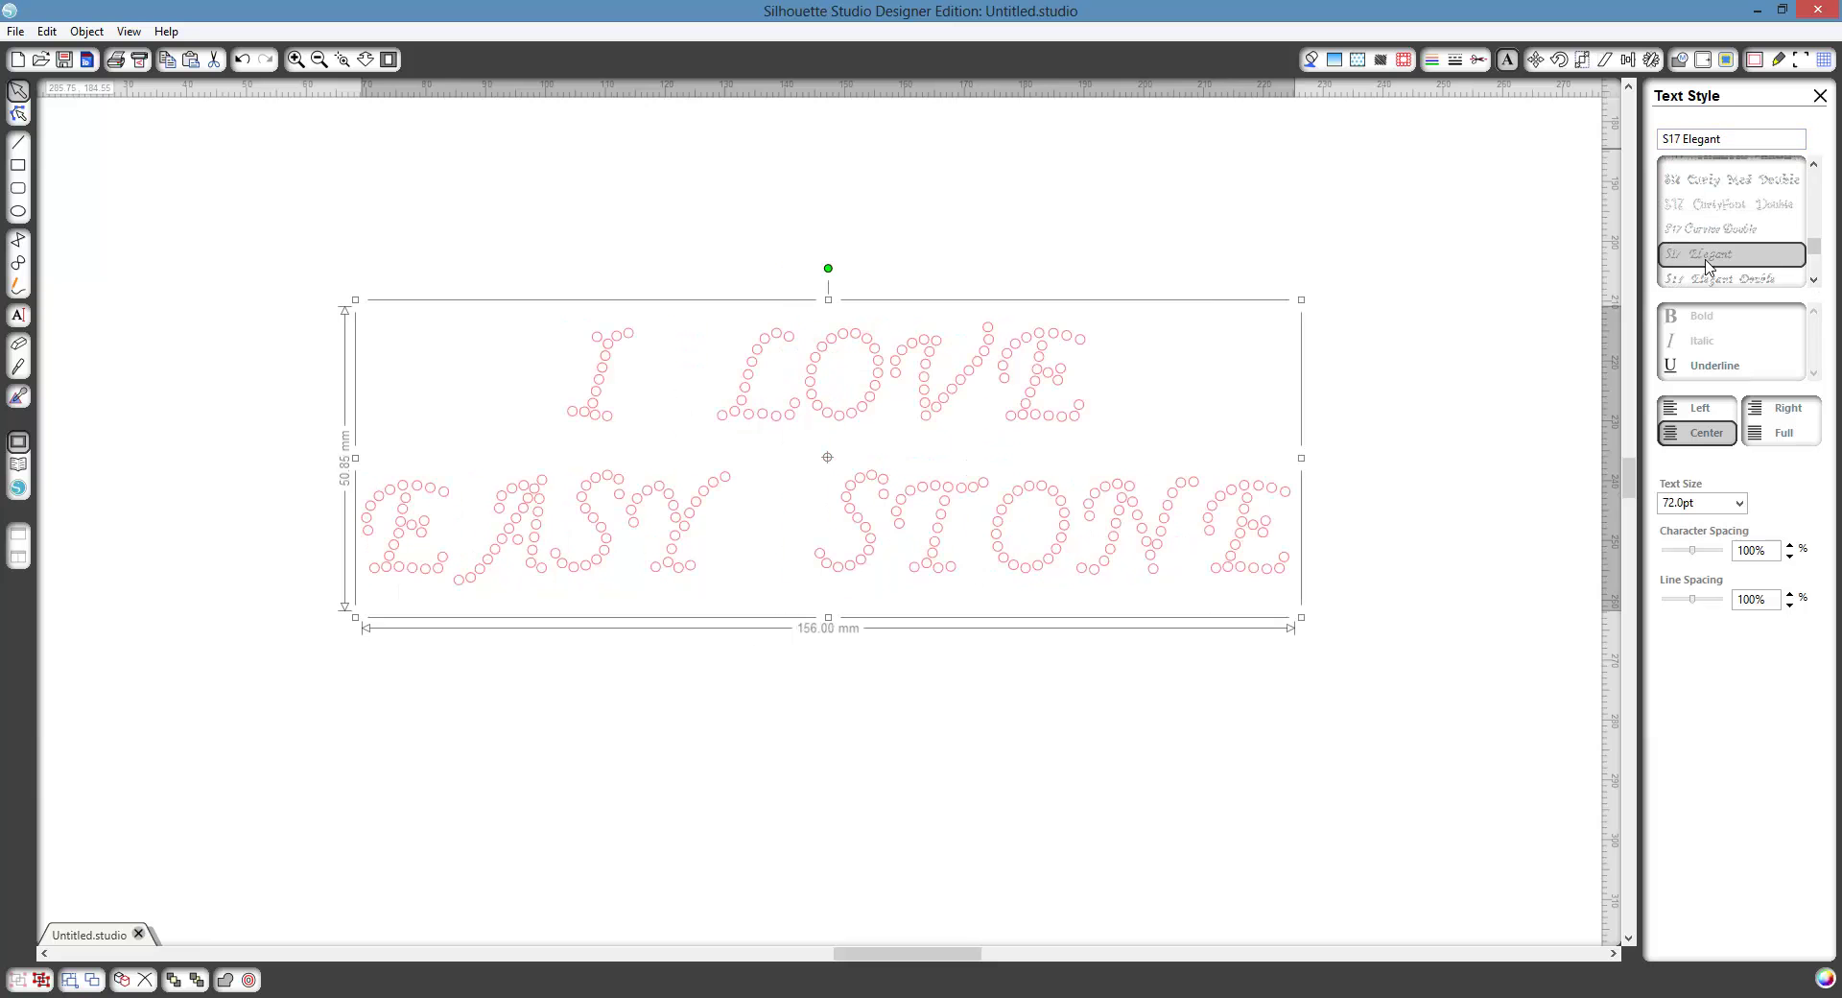
Ungroup the text into letters and release their compound paths into separate circles.
right_click(1007, 570)
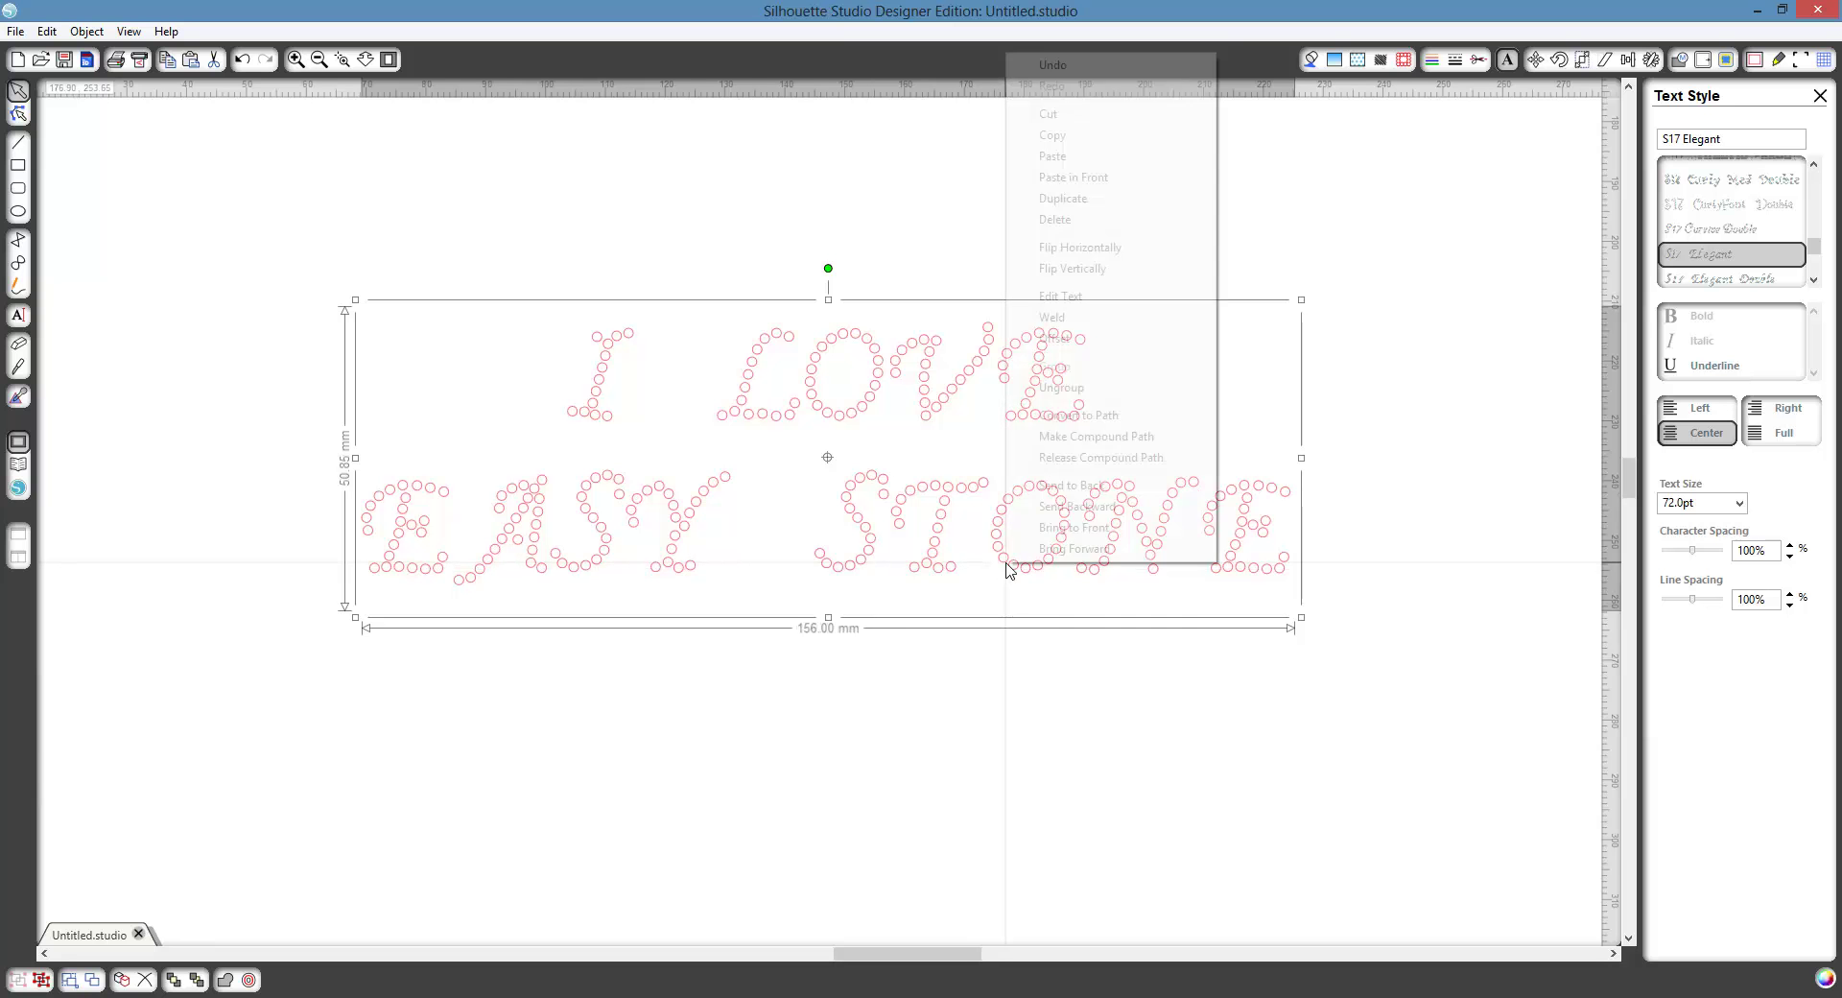
click(1061, 388)
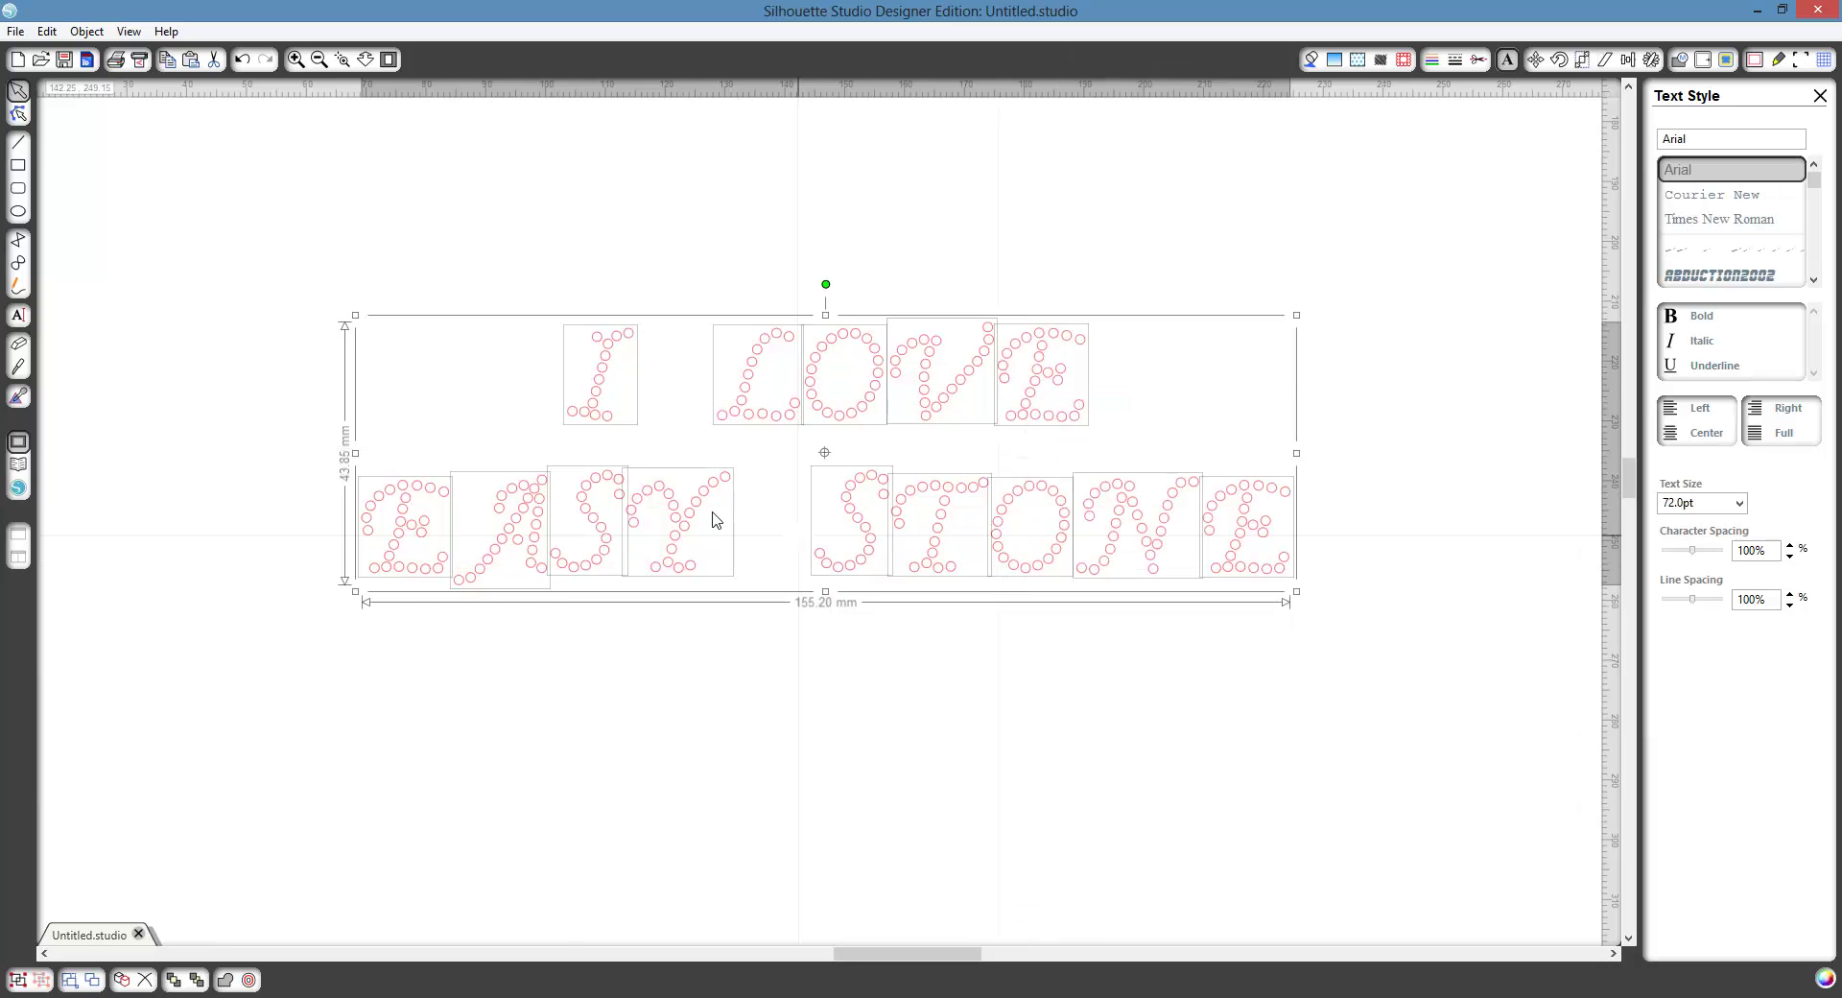
right_click(836, 416)
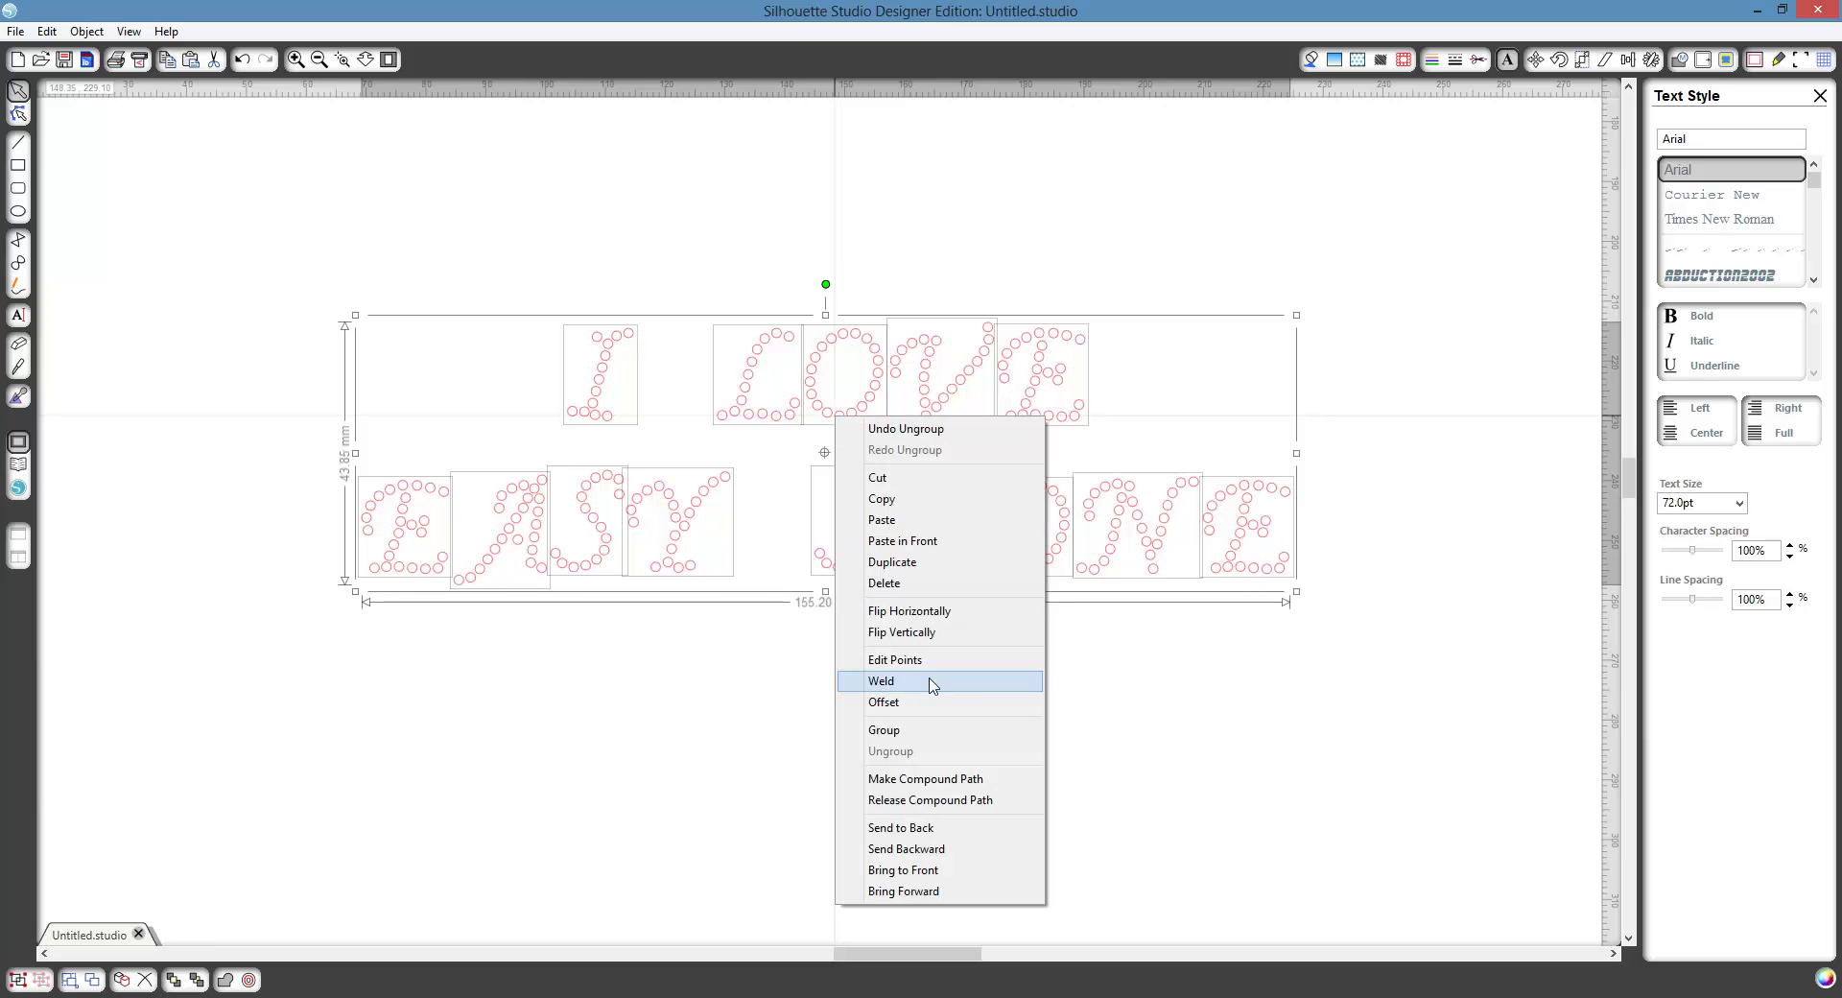
click(938, 800)
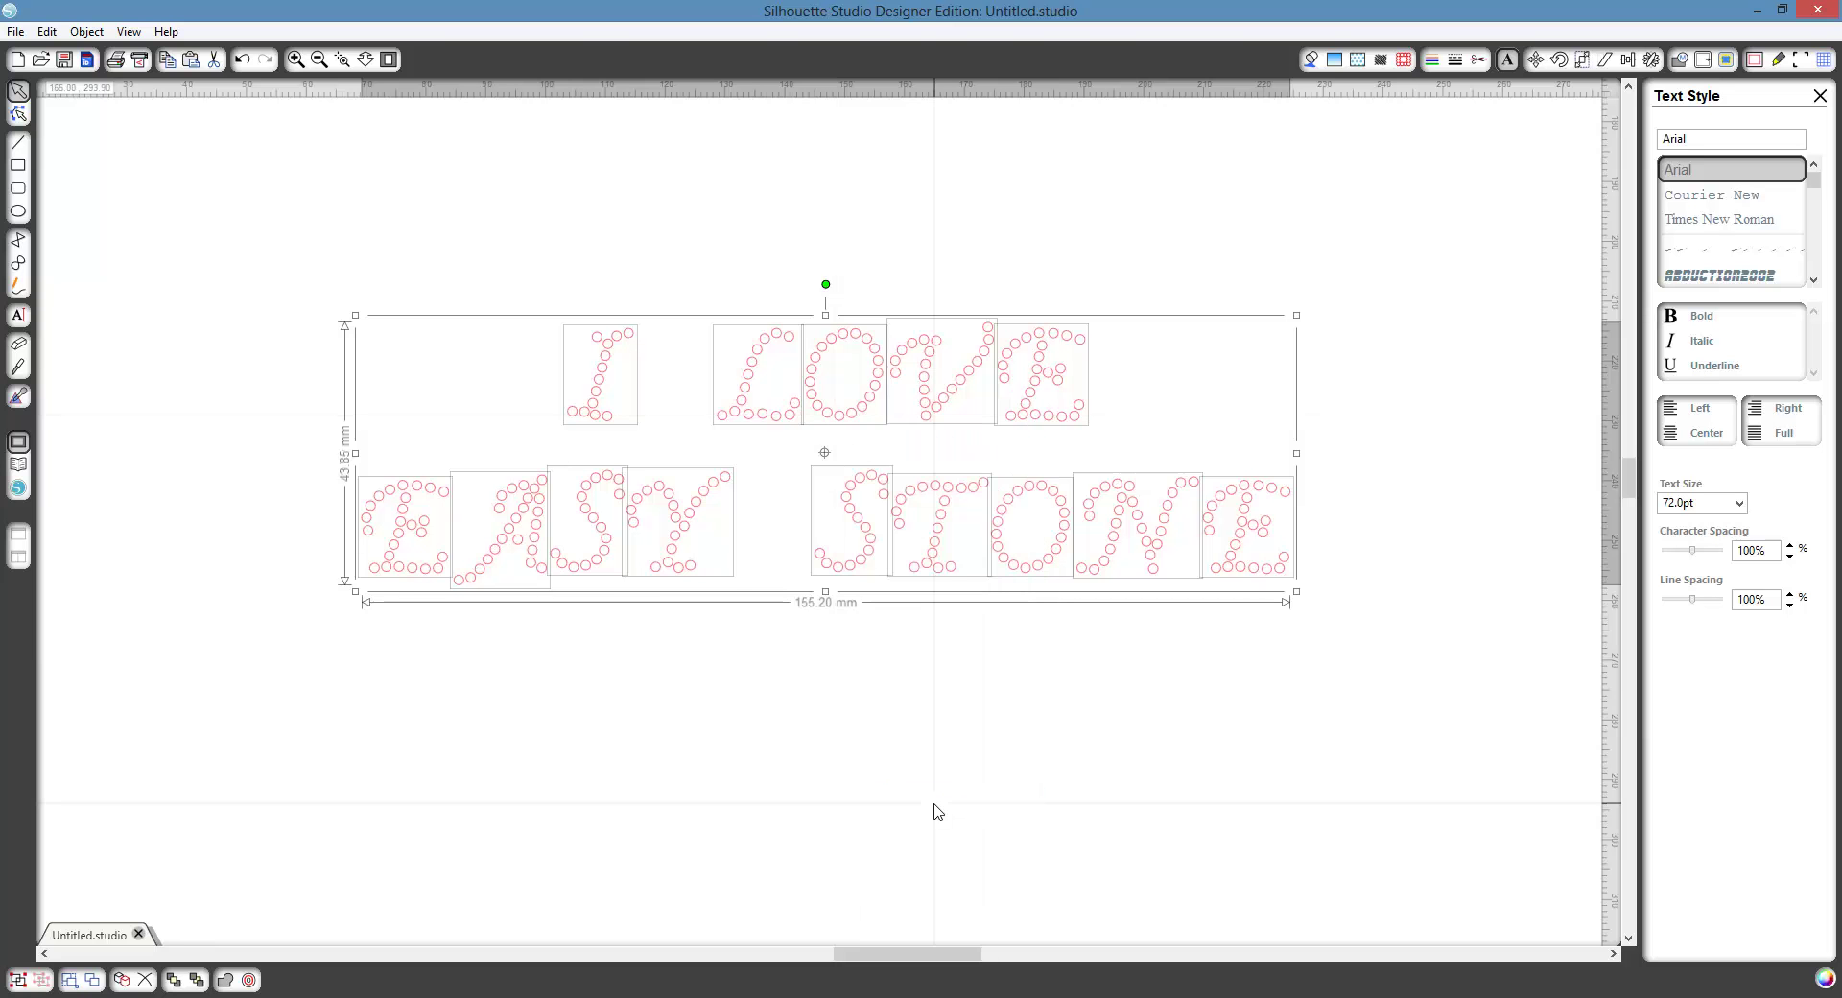
Check a single circle of the S, then marquee-select all the rhinestone letters.
click(855, 614)
click(869, 557)
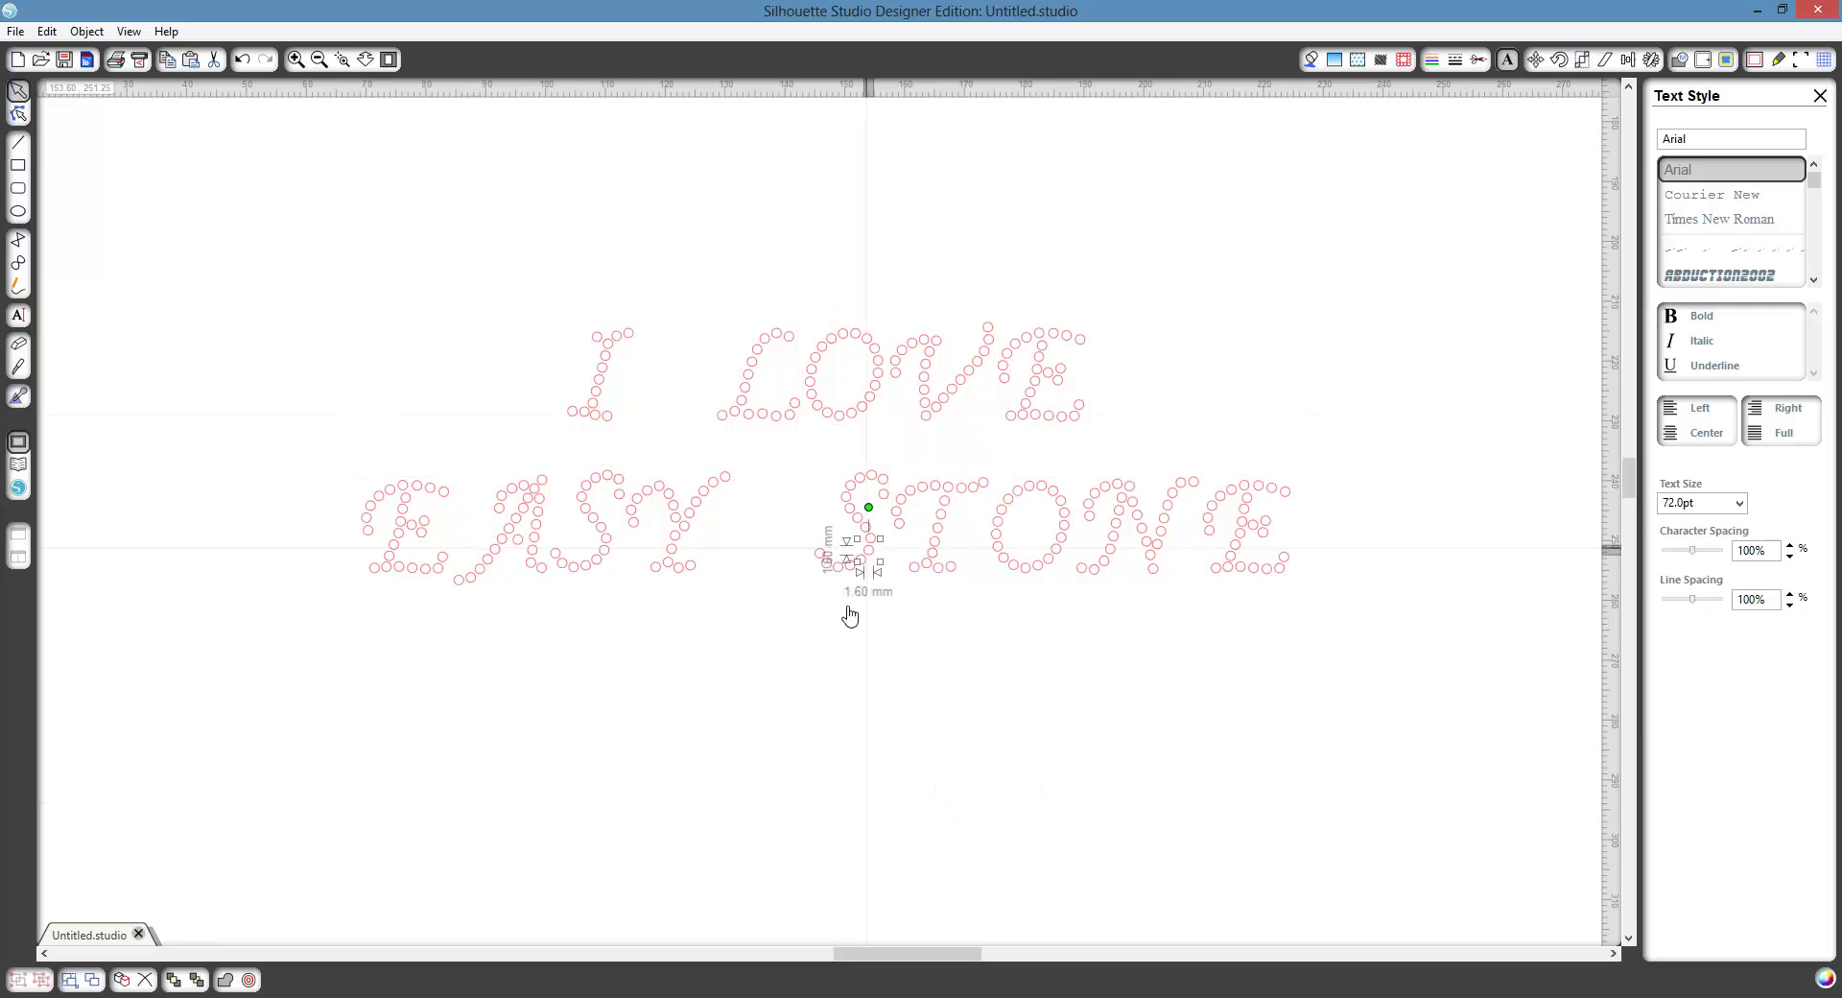
click(801, 671)
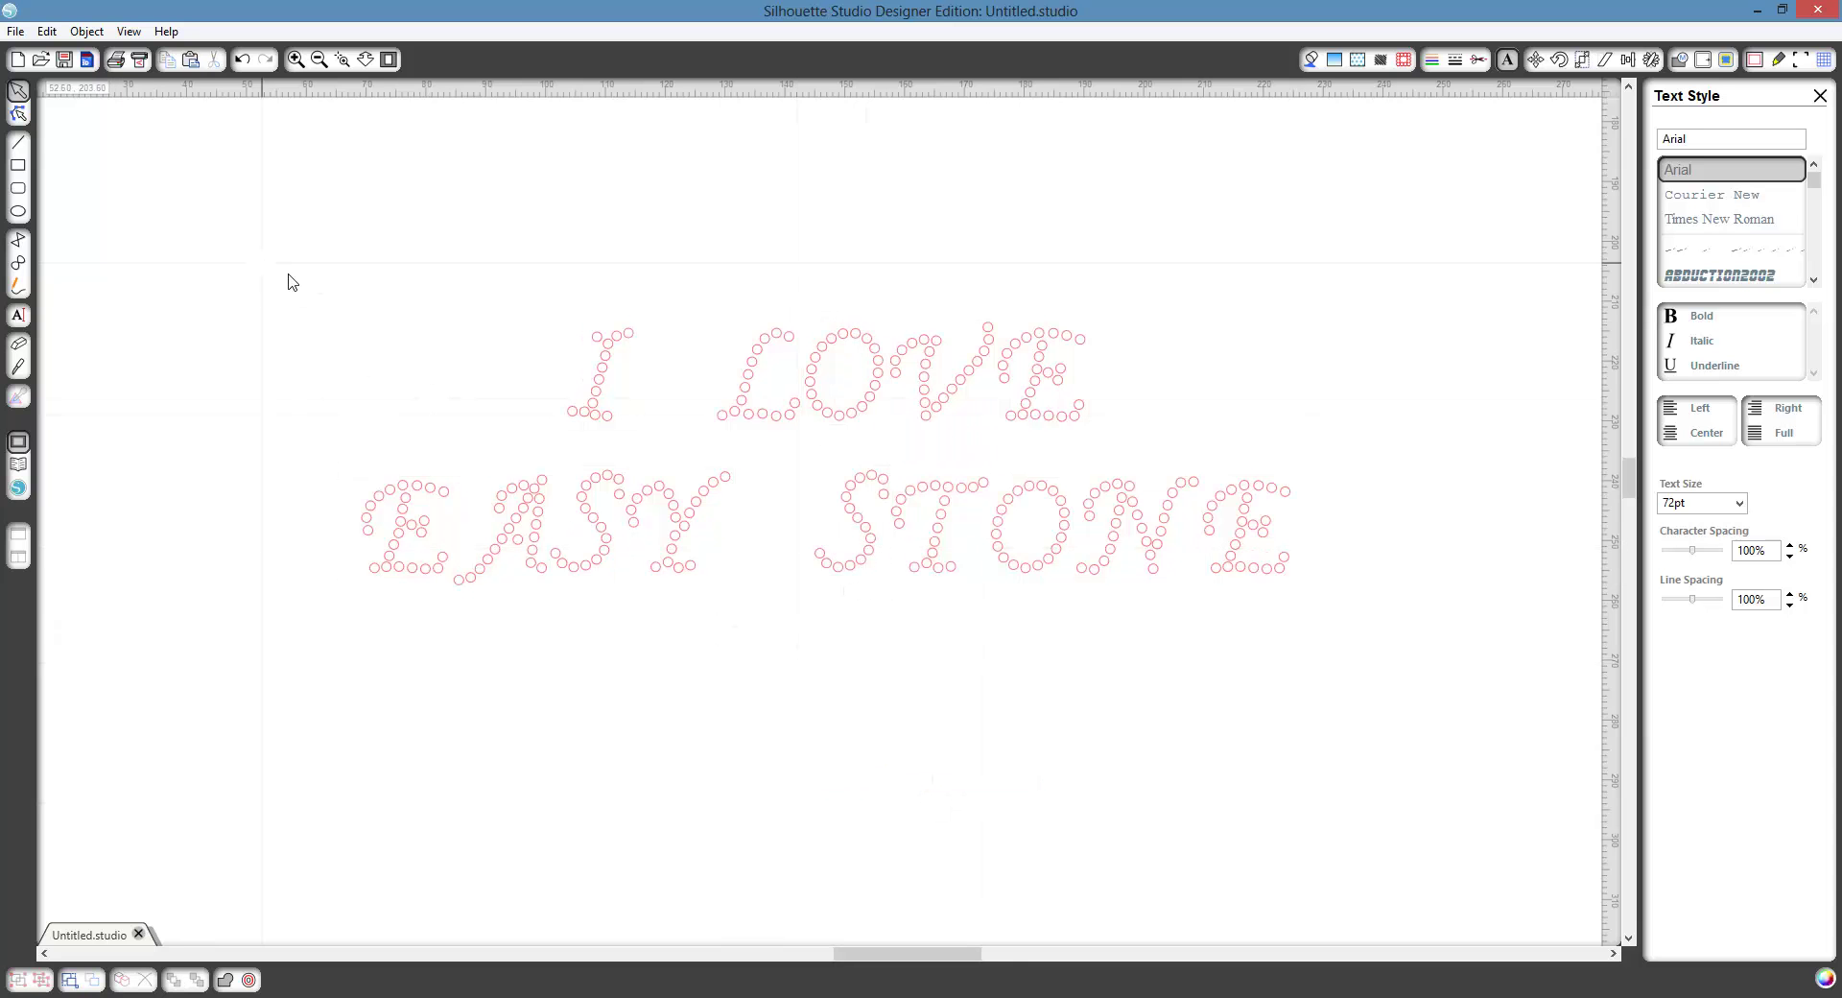
drag(262, 262, 1289, 671)
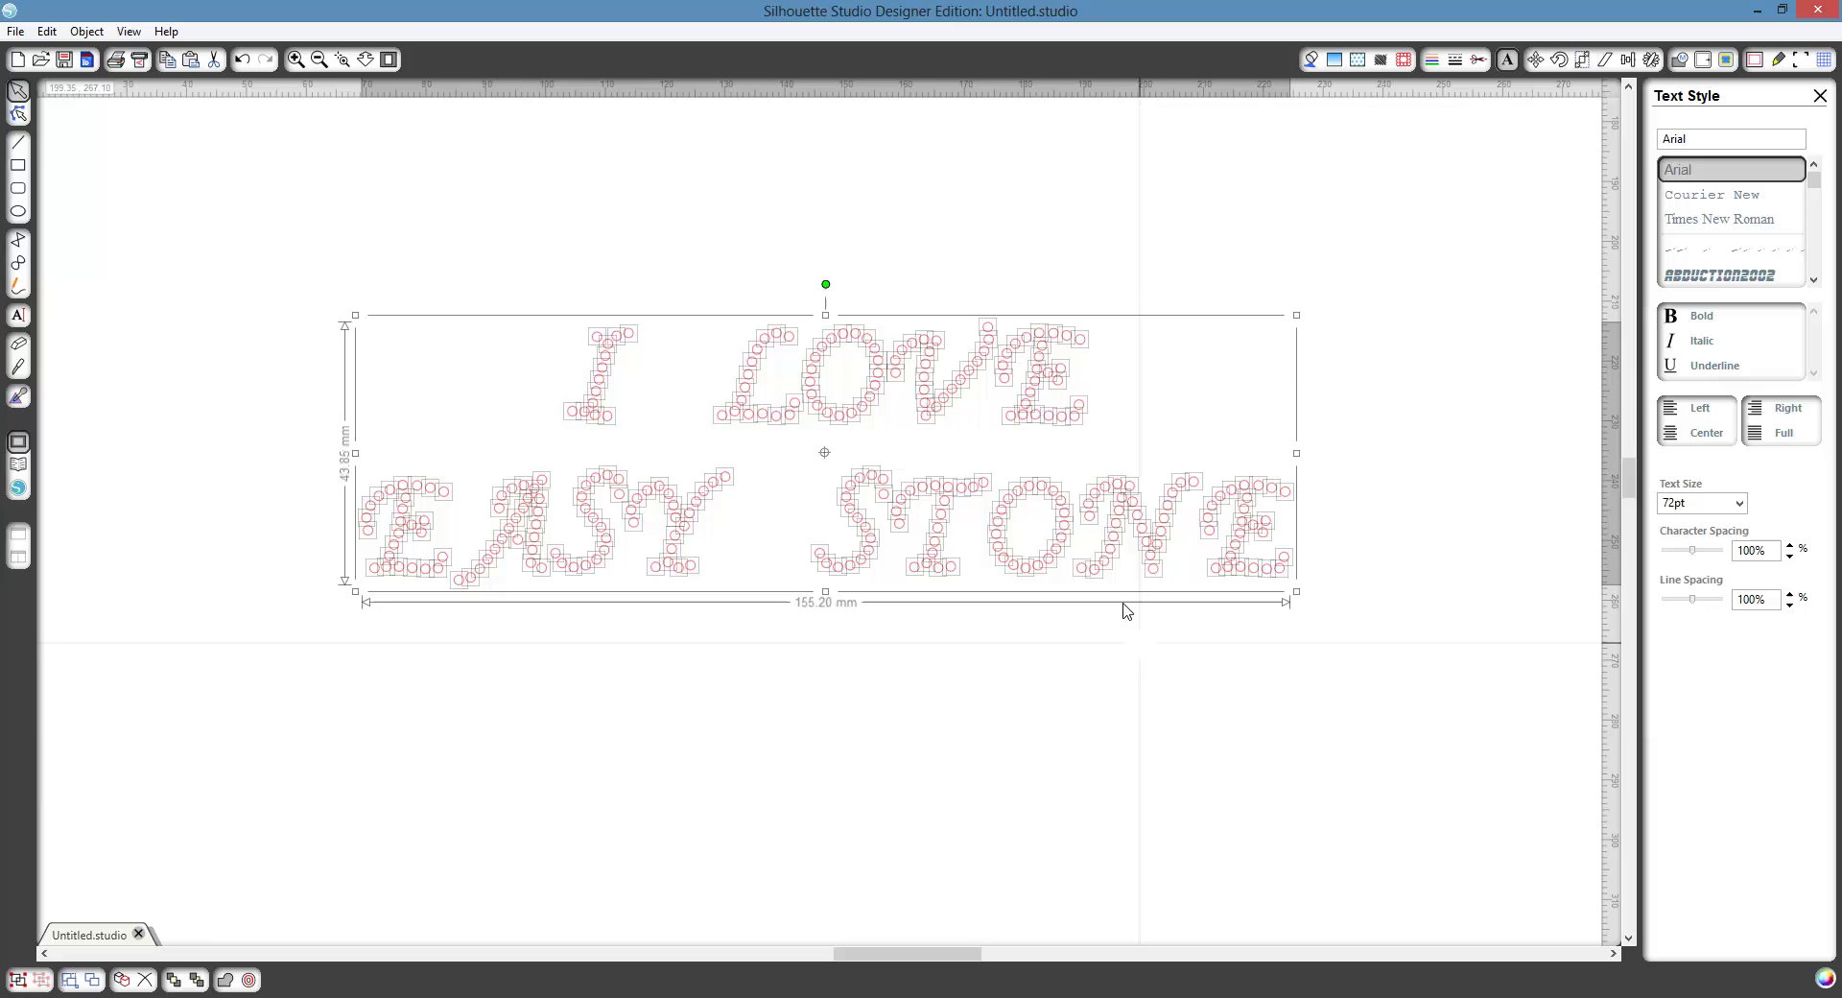
drag(271, 261, 1344, 636)
Apply a 10ss Radial Fill to the letters, undo it, then reapply it for 284 stones.
click(1403, 59)
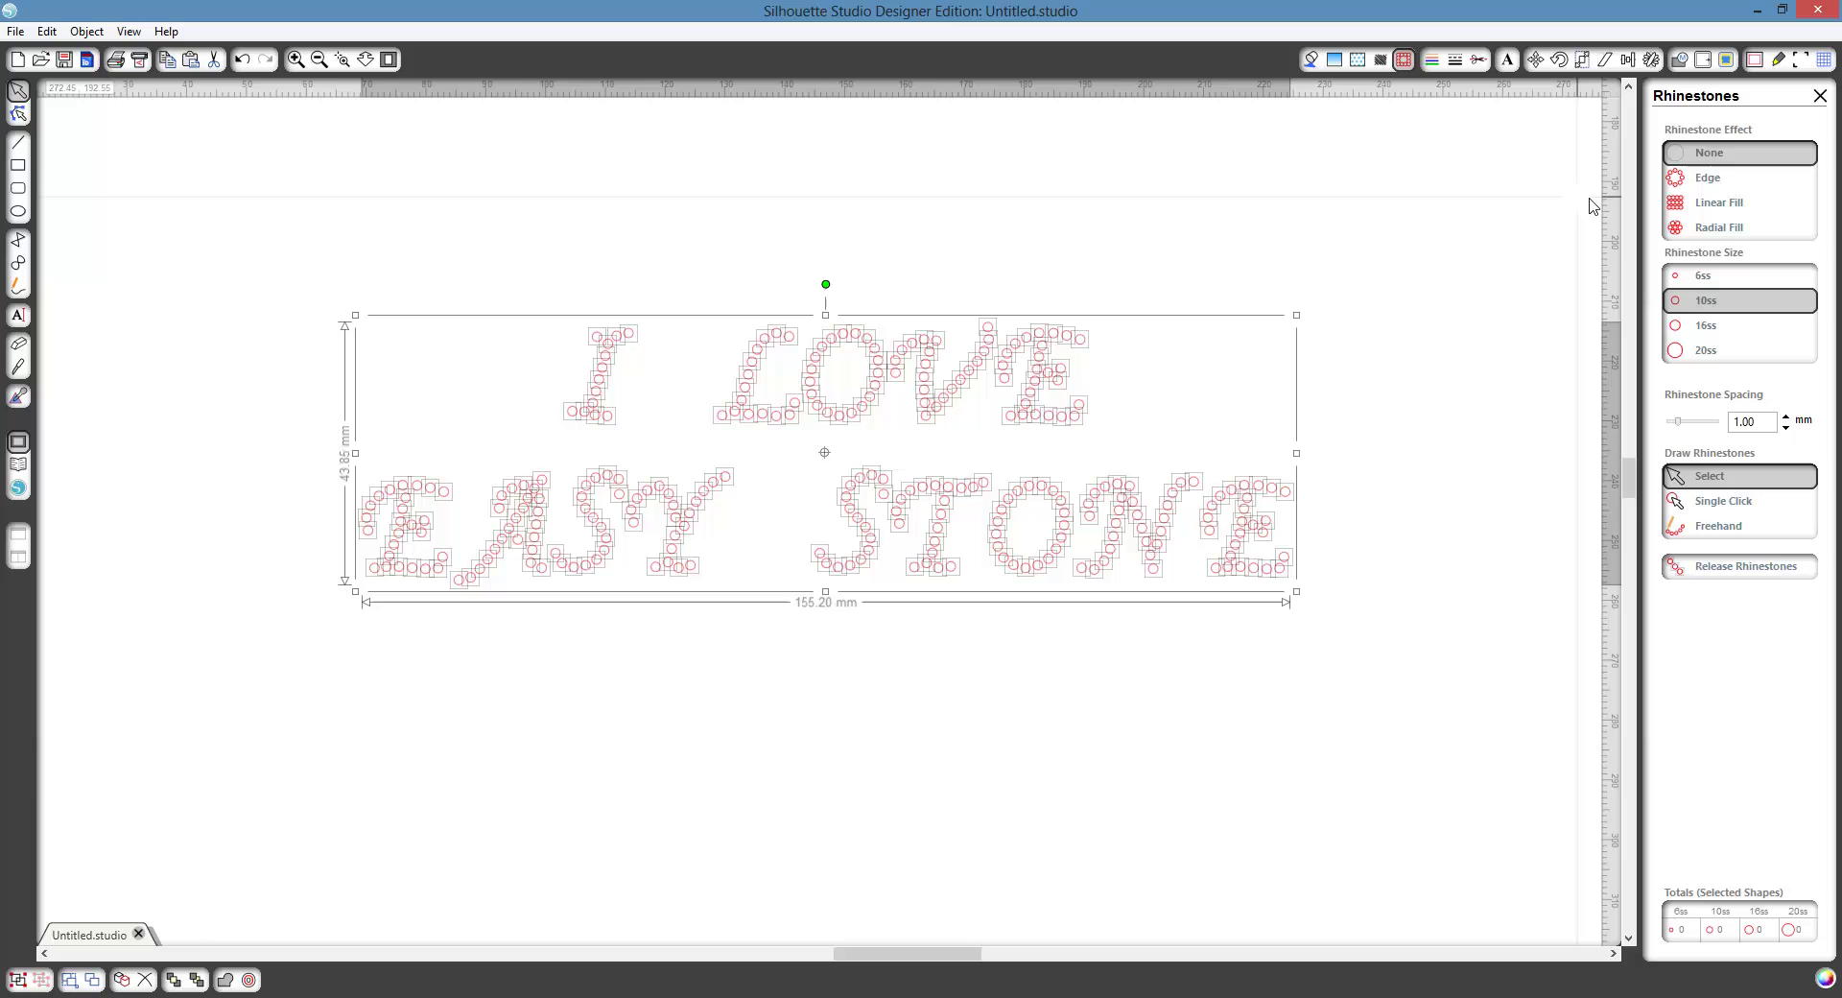
click(1724, 234)
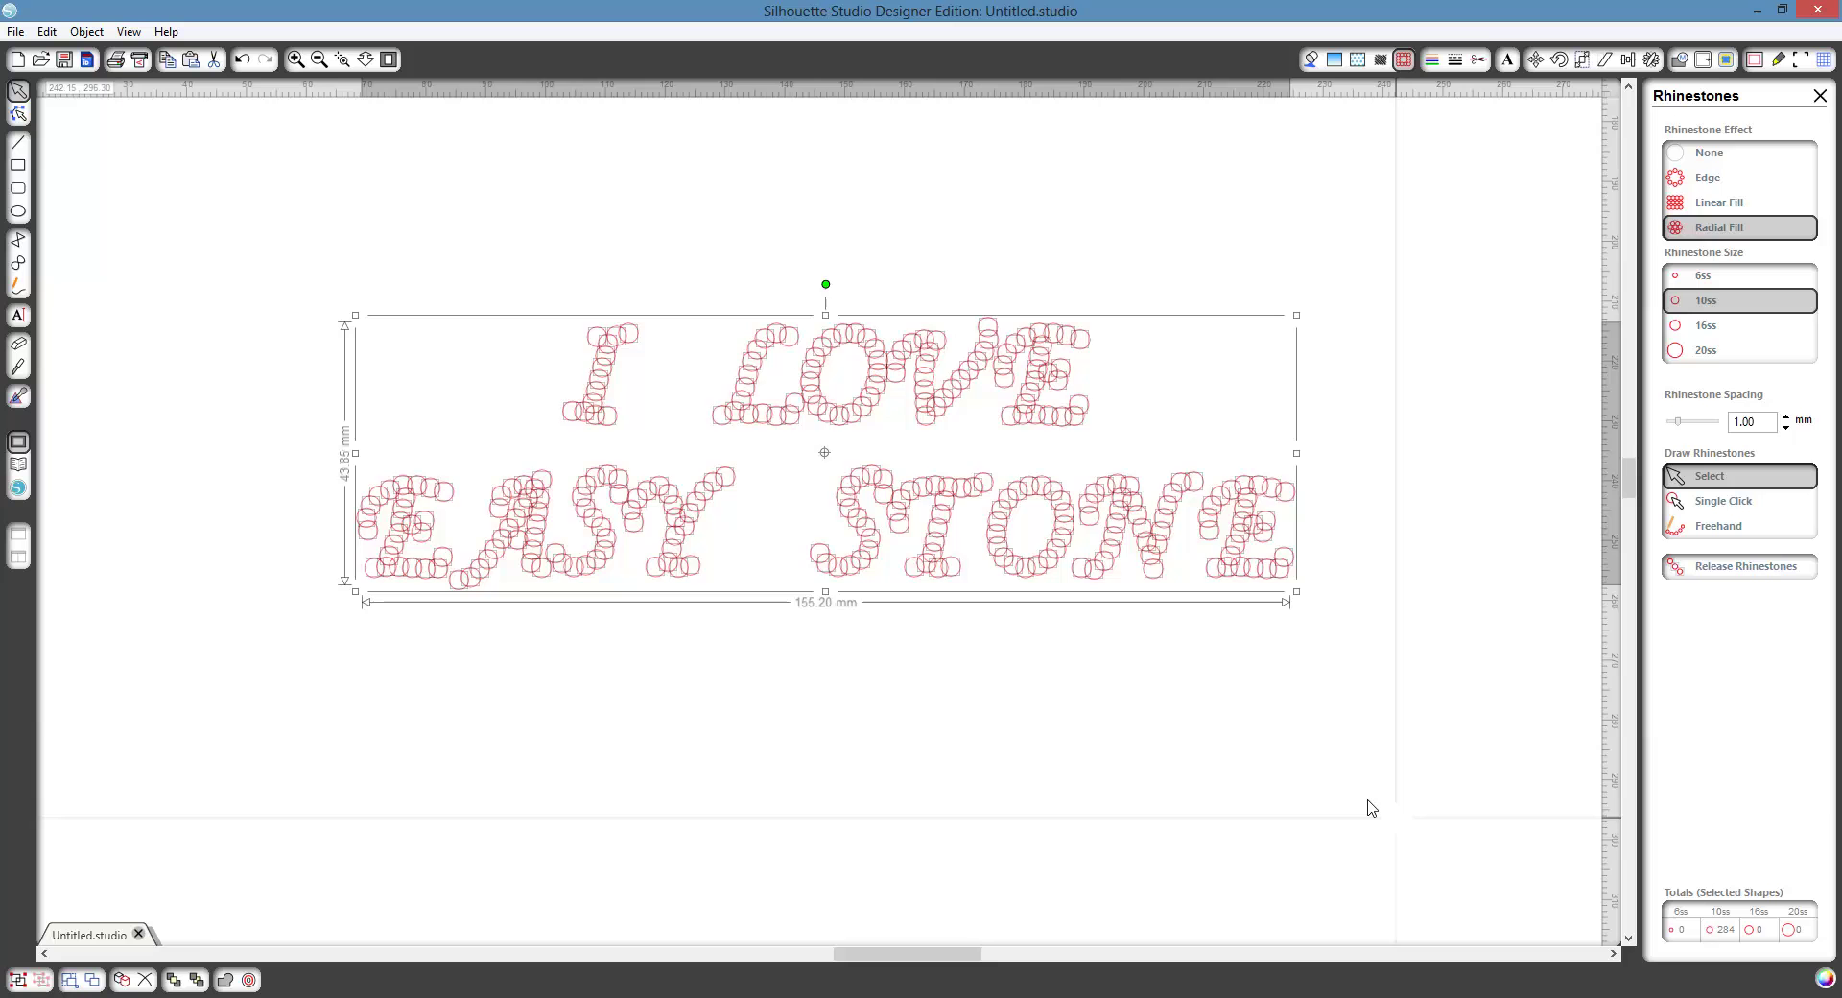
key(ctrl+z)
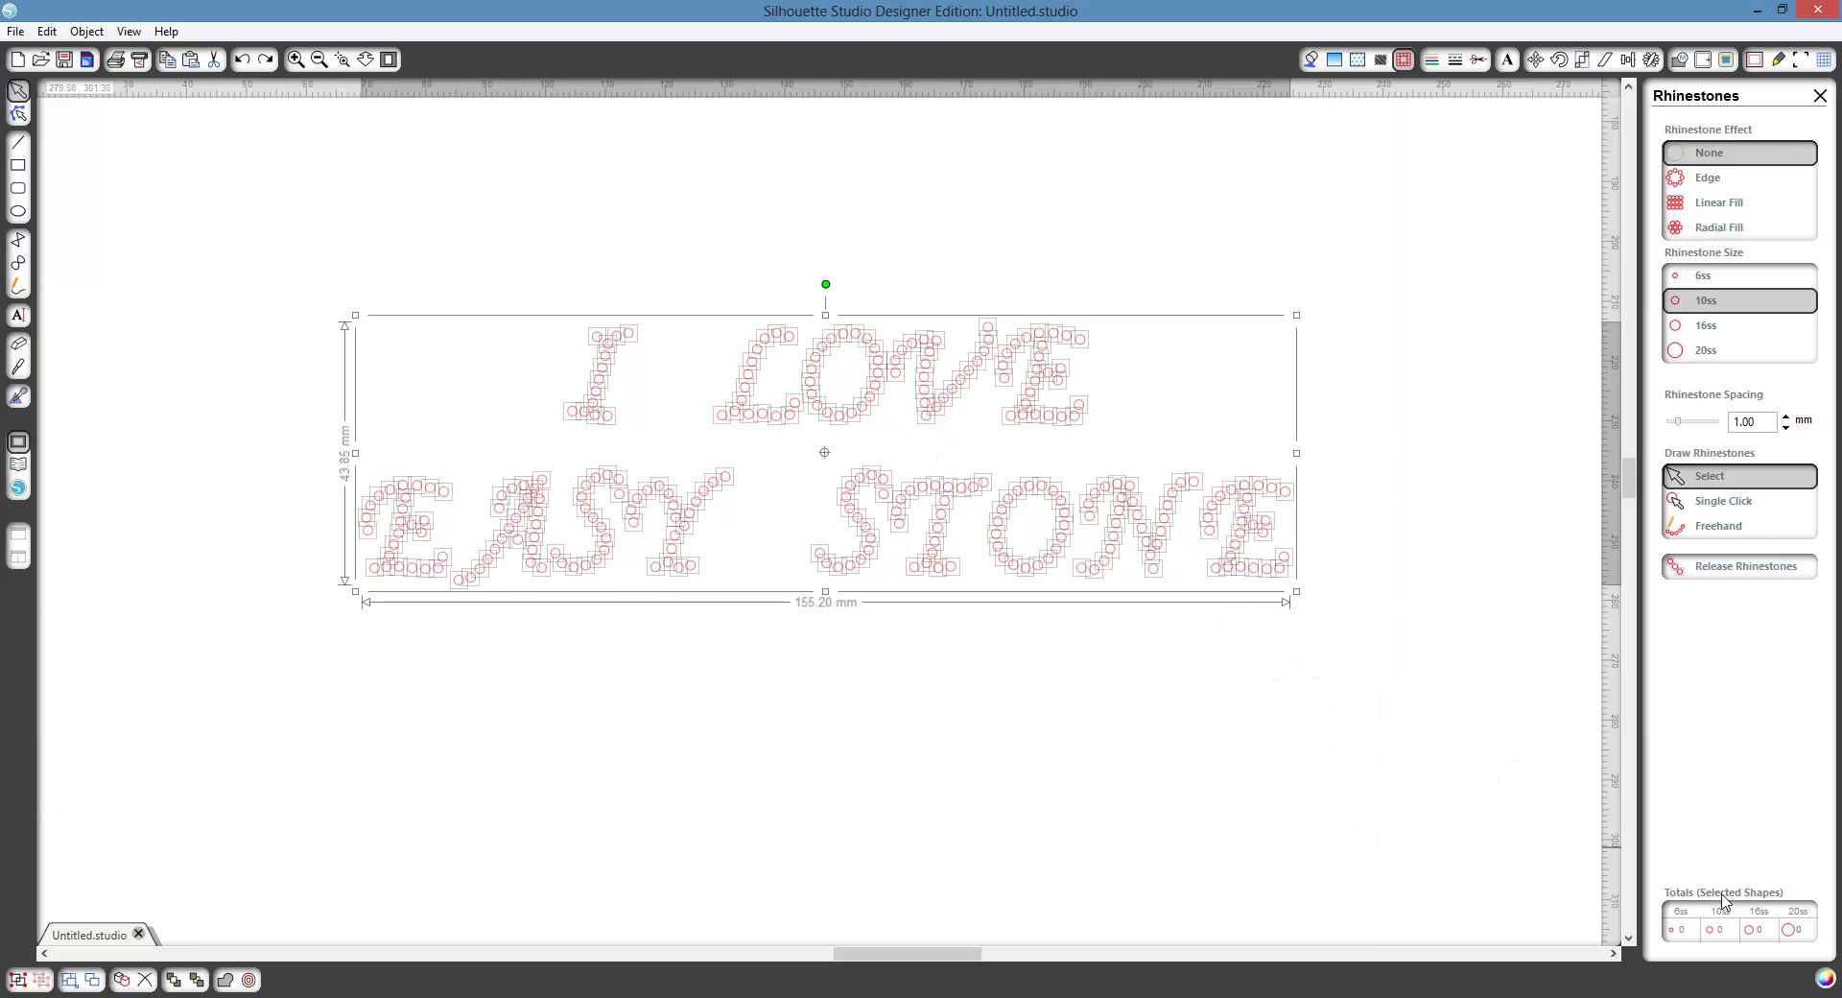
click(1714, 230)
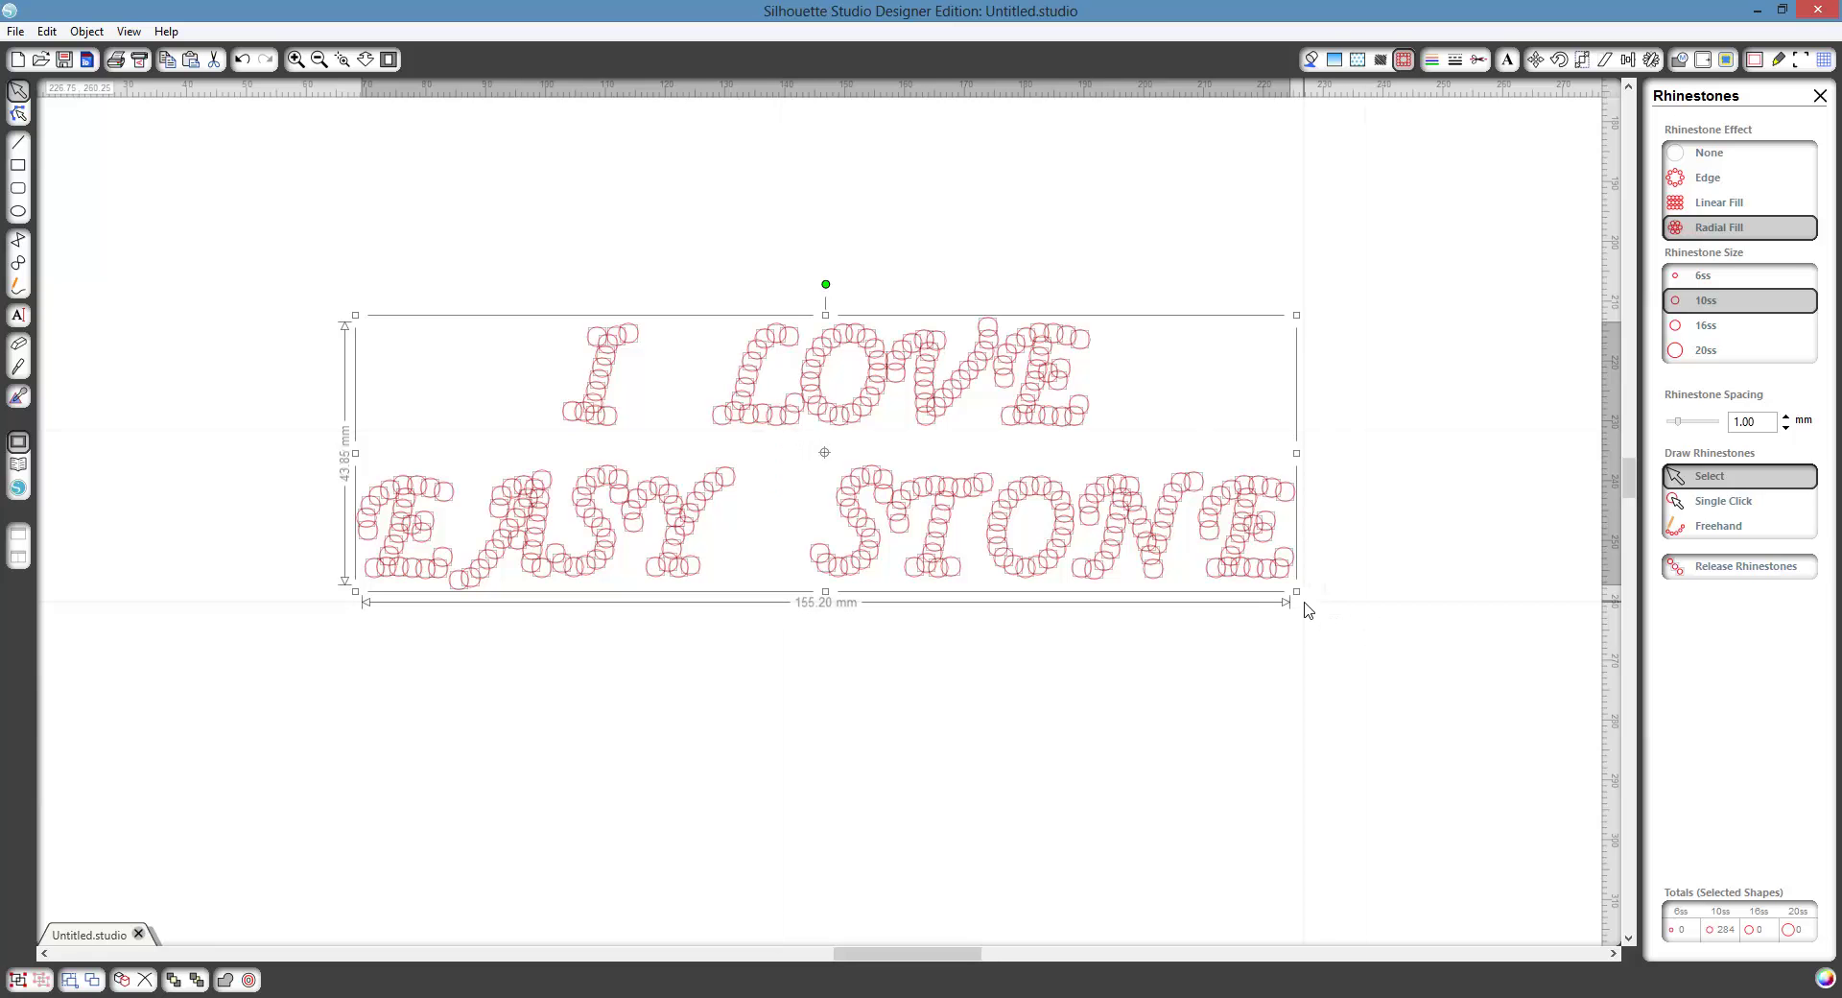
Zoom out to the whole page, enlarge the rhinestone text and shift it left.
drag(1297, 594, 1505, 810)
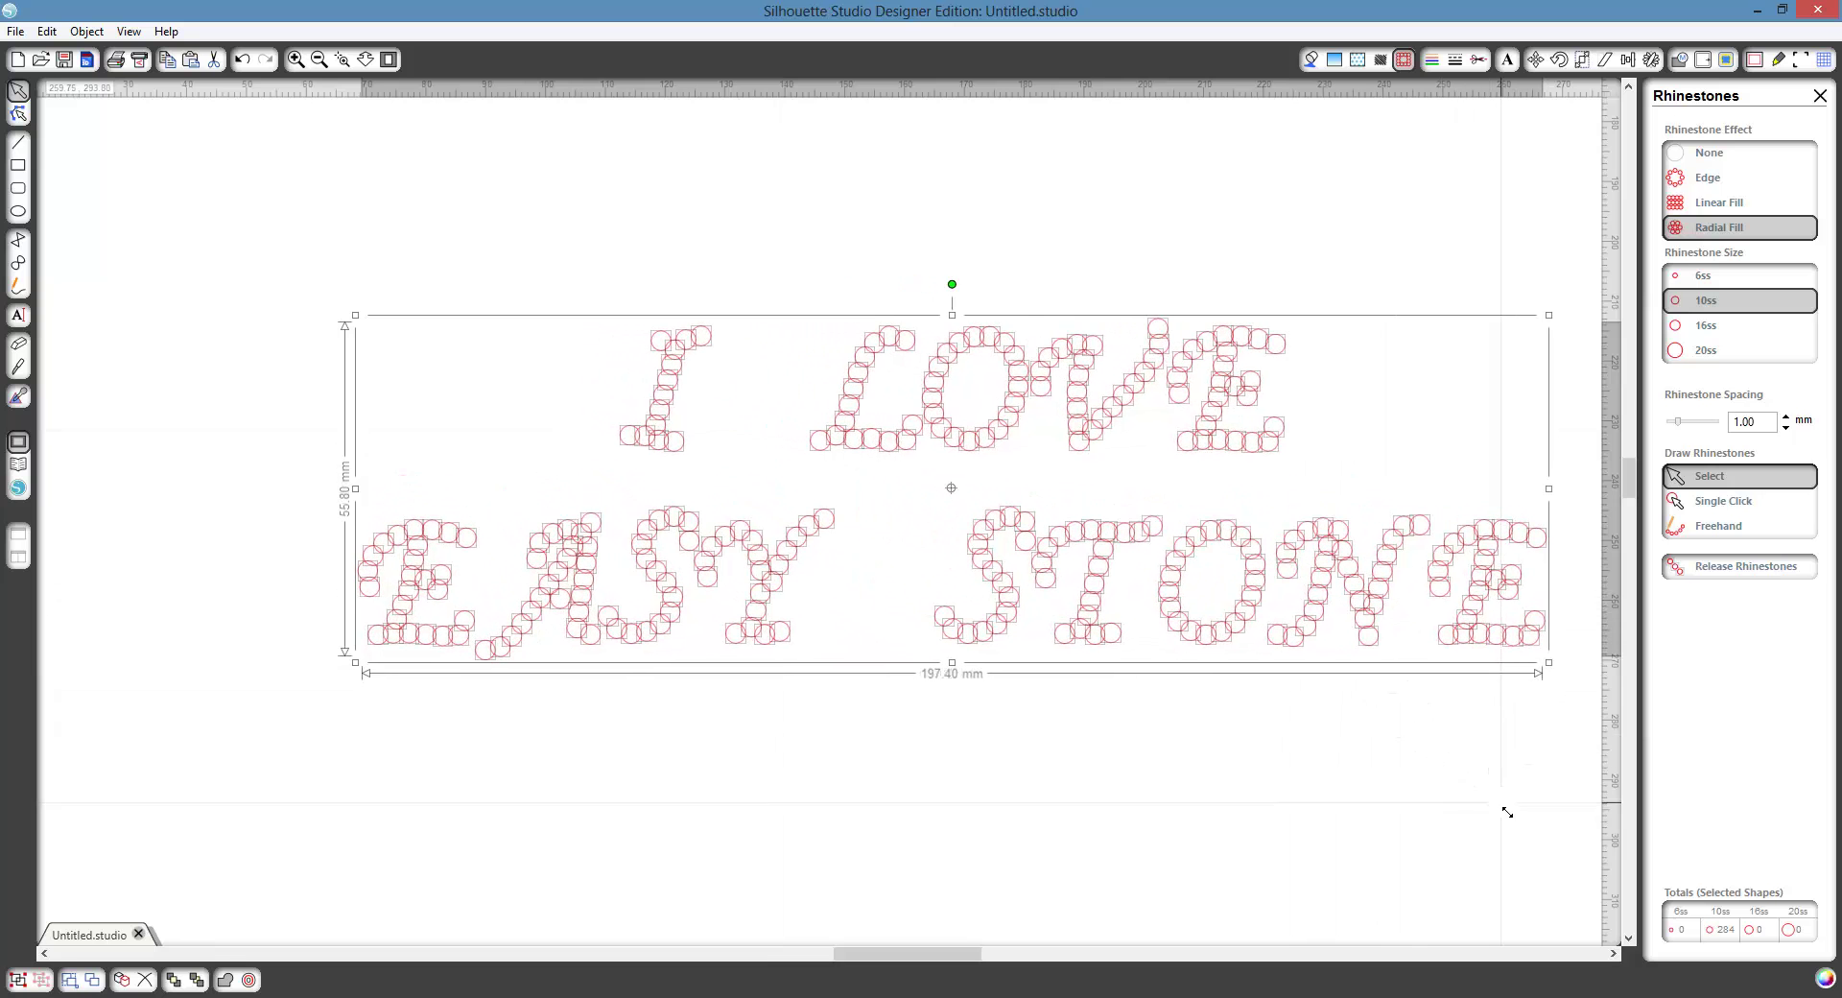
click(319, 59)
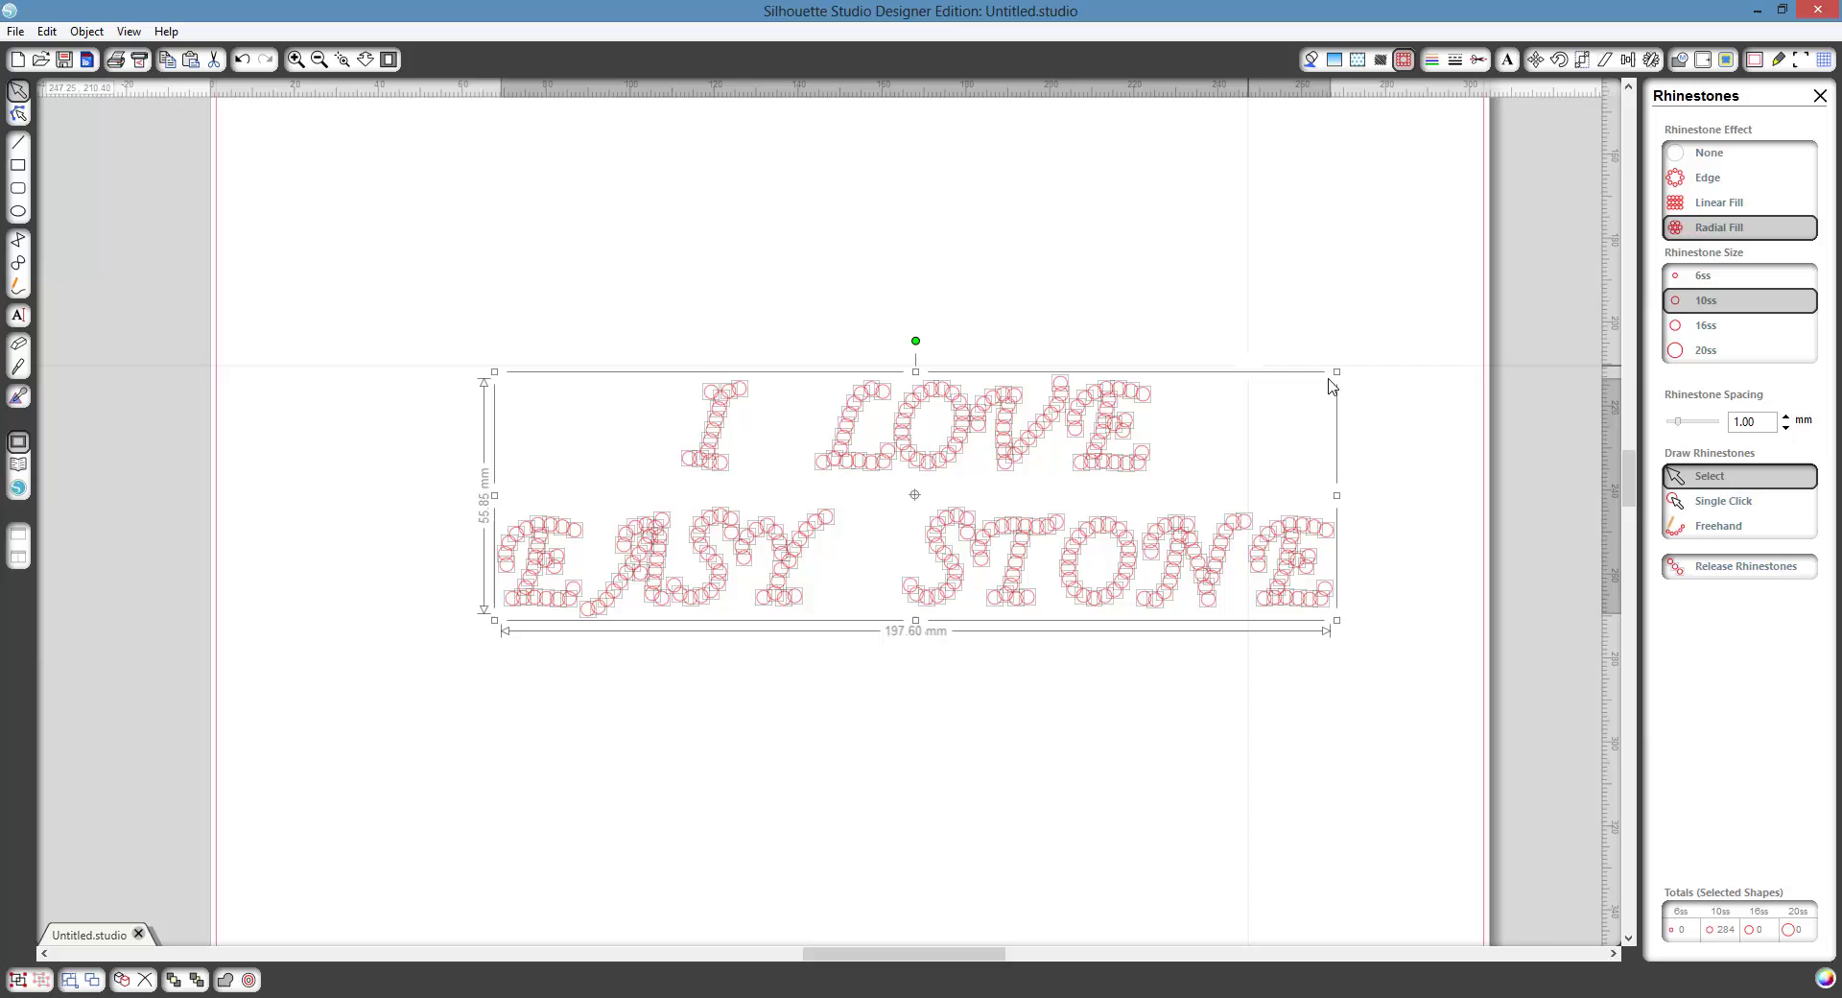
drag(1360, 360, 1516, 255)
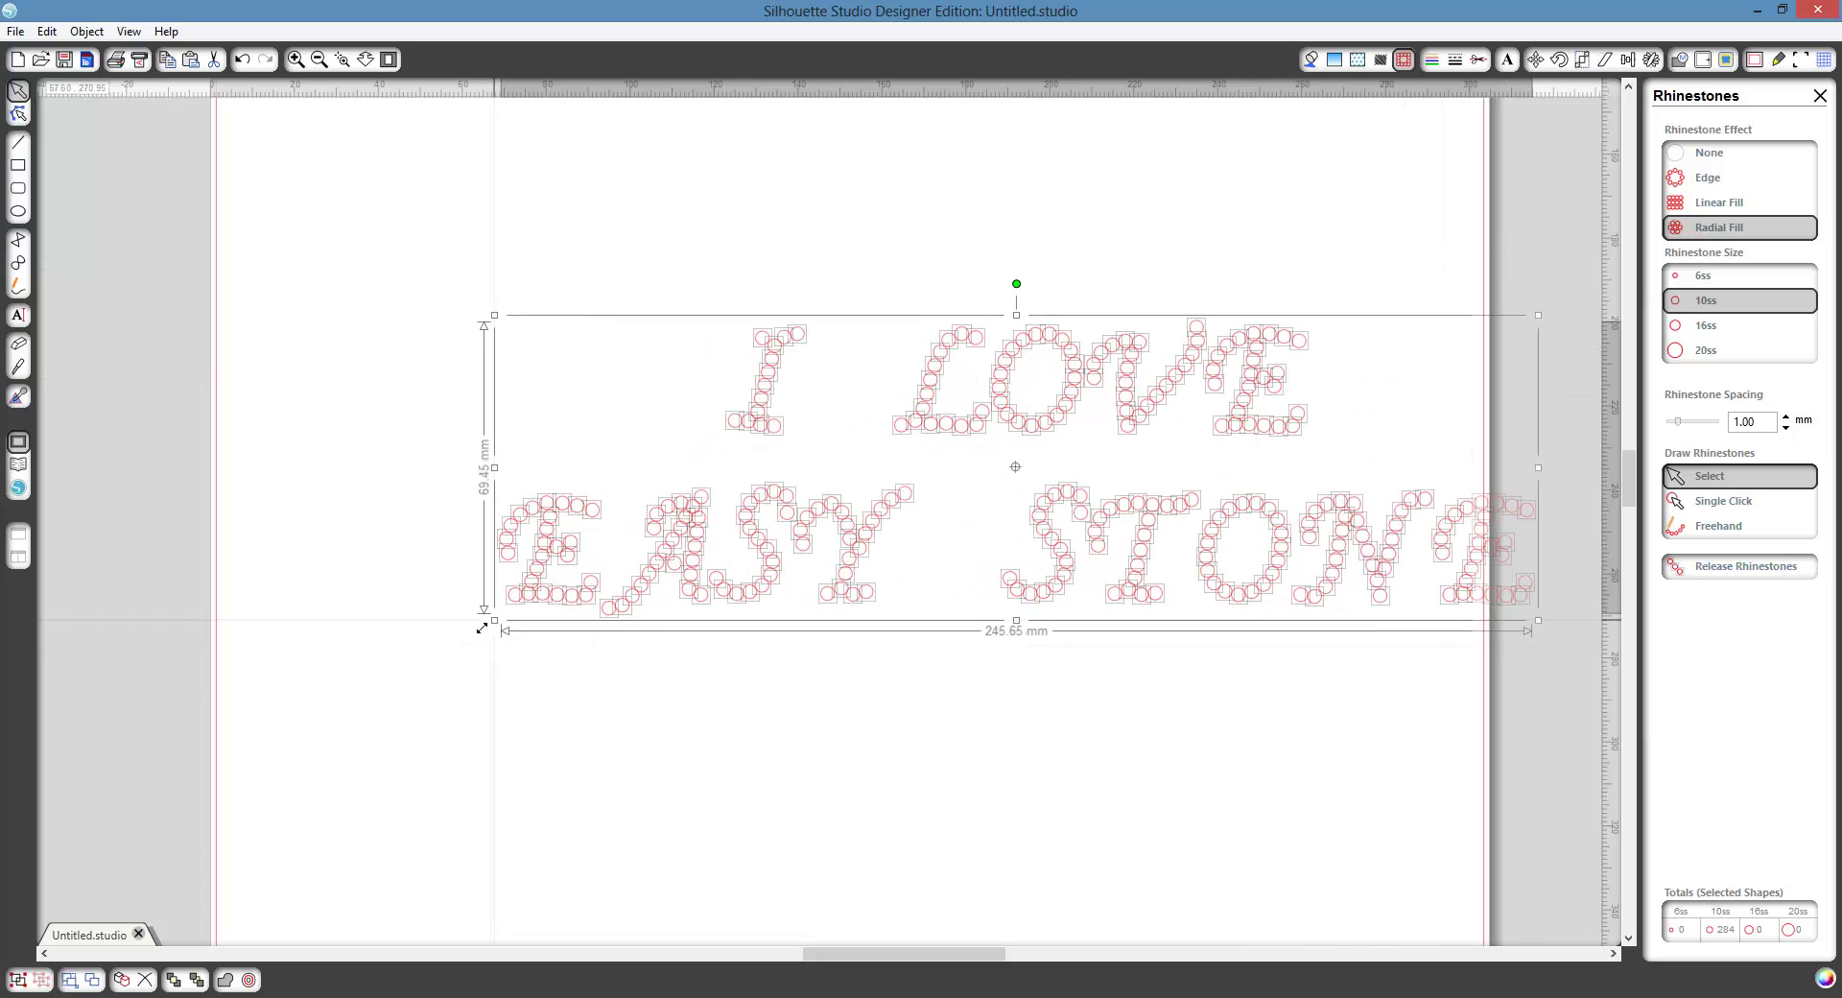
drag(494, 625, 355, 679)
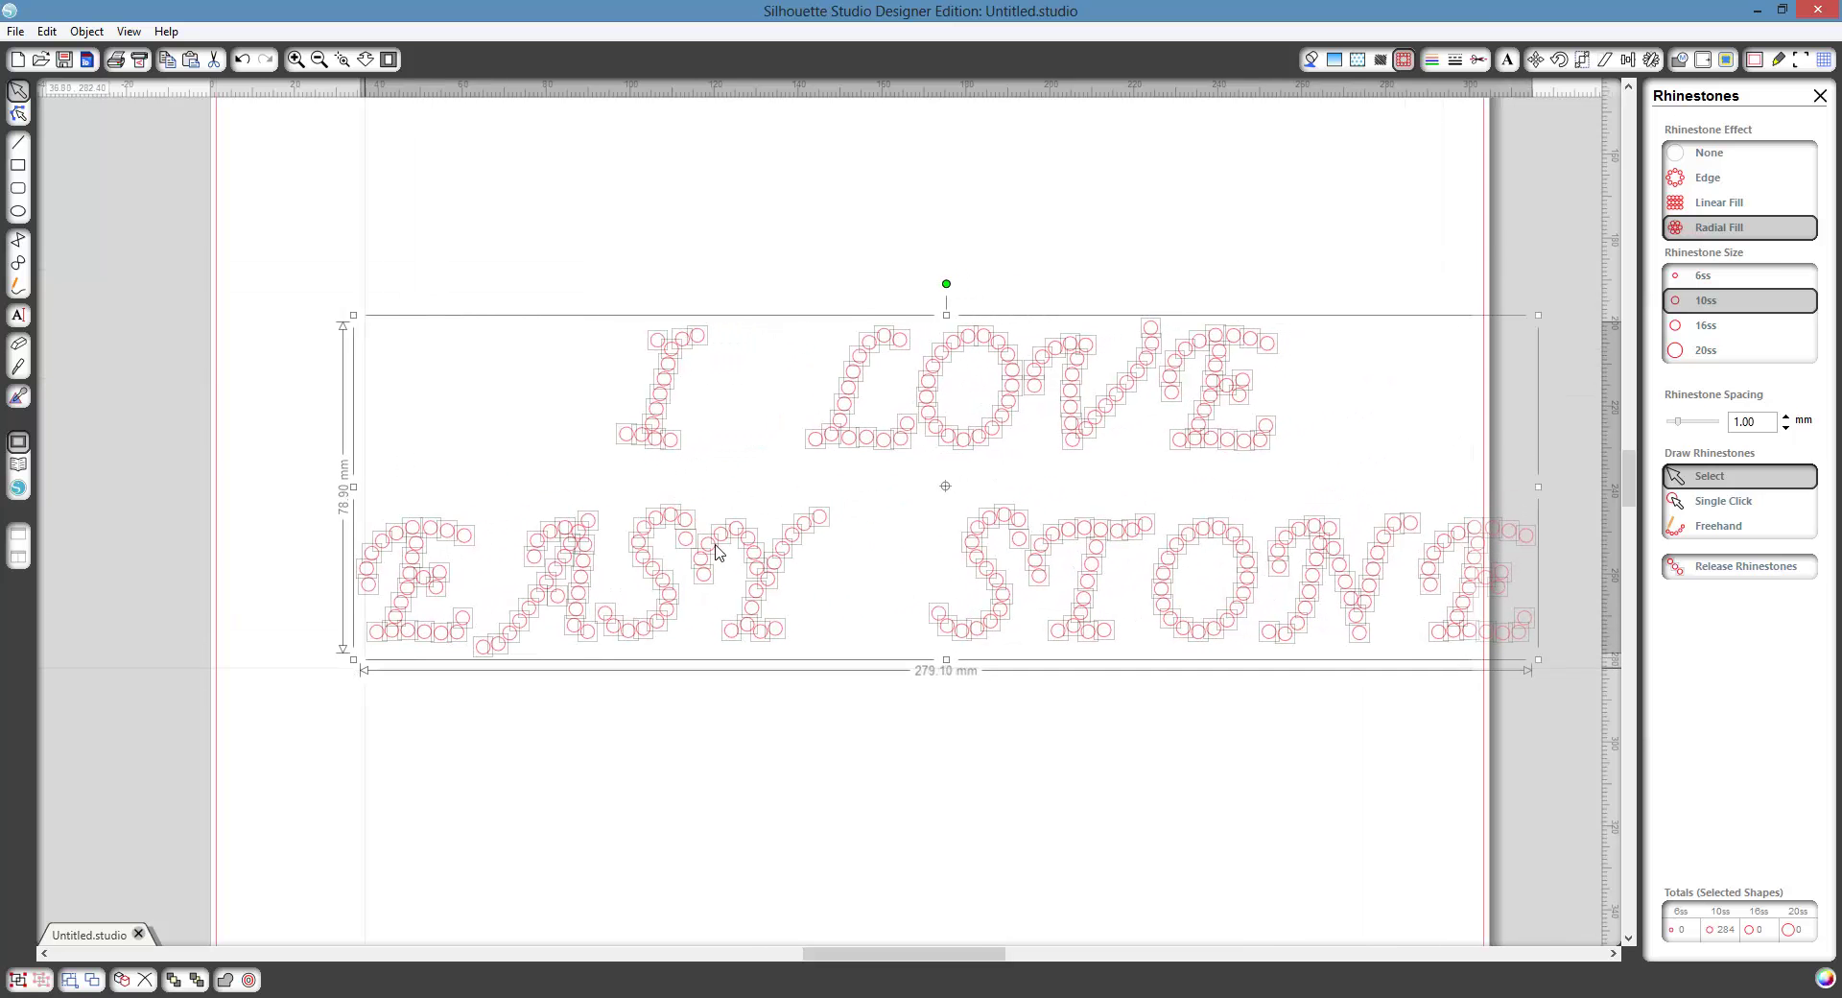
drag(950, 440, 851, 429)
click(927, 751)
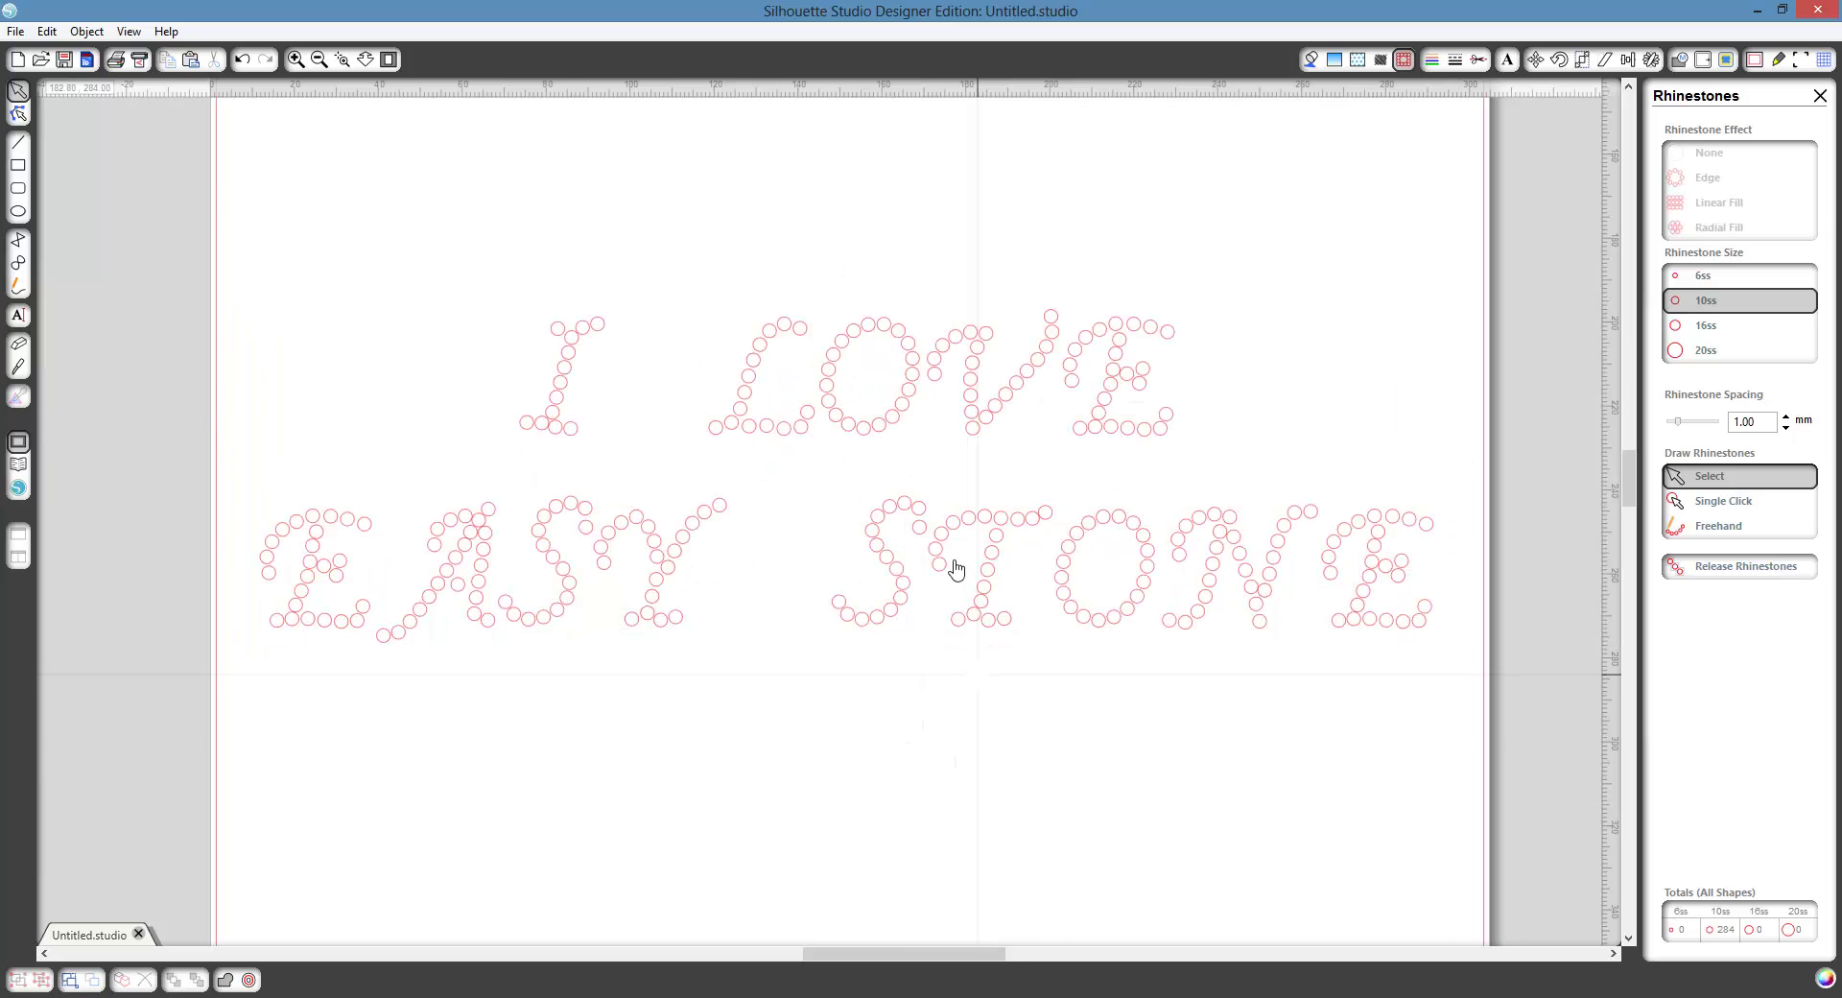
Scale the rhinestone text up to 303.60 mm wide and move it up and left.
drag(141, 250, 135, 300)
click(1444, 661)
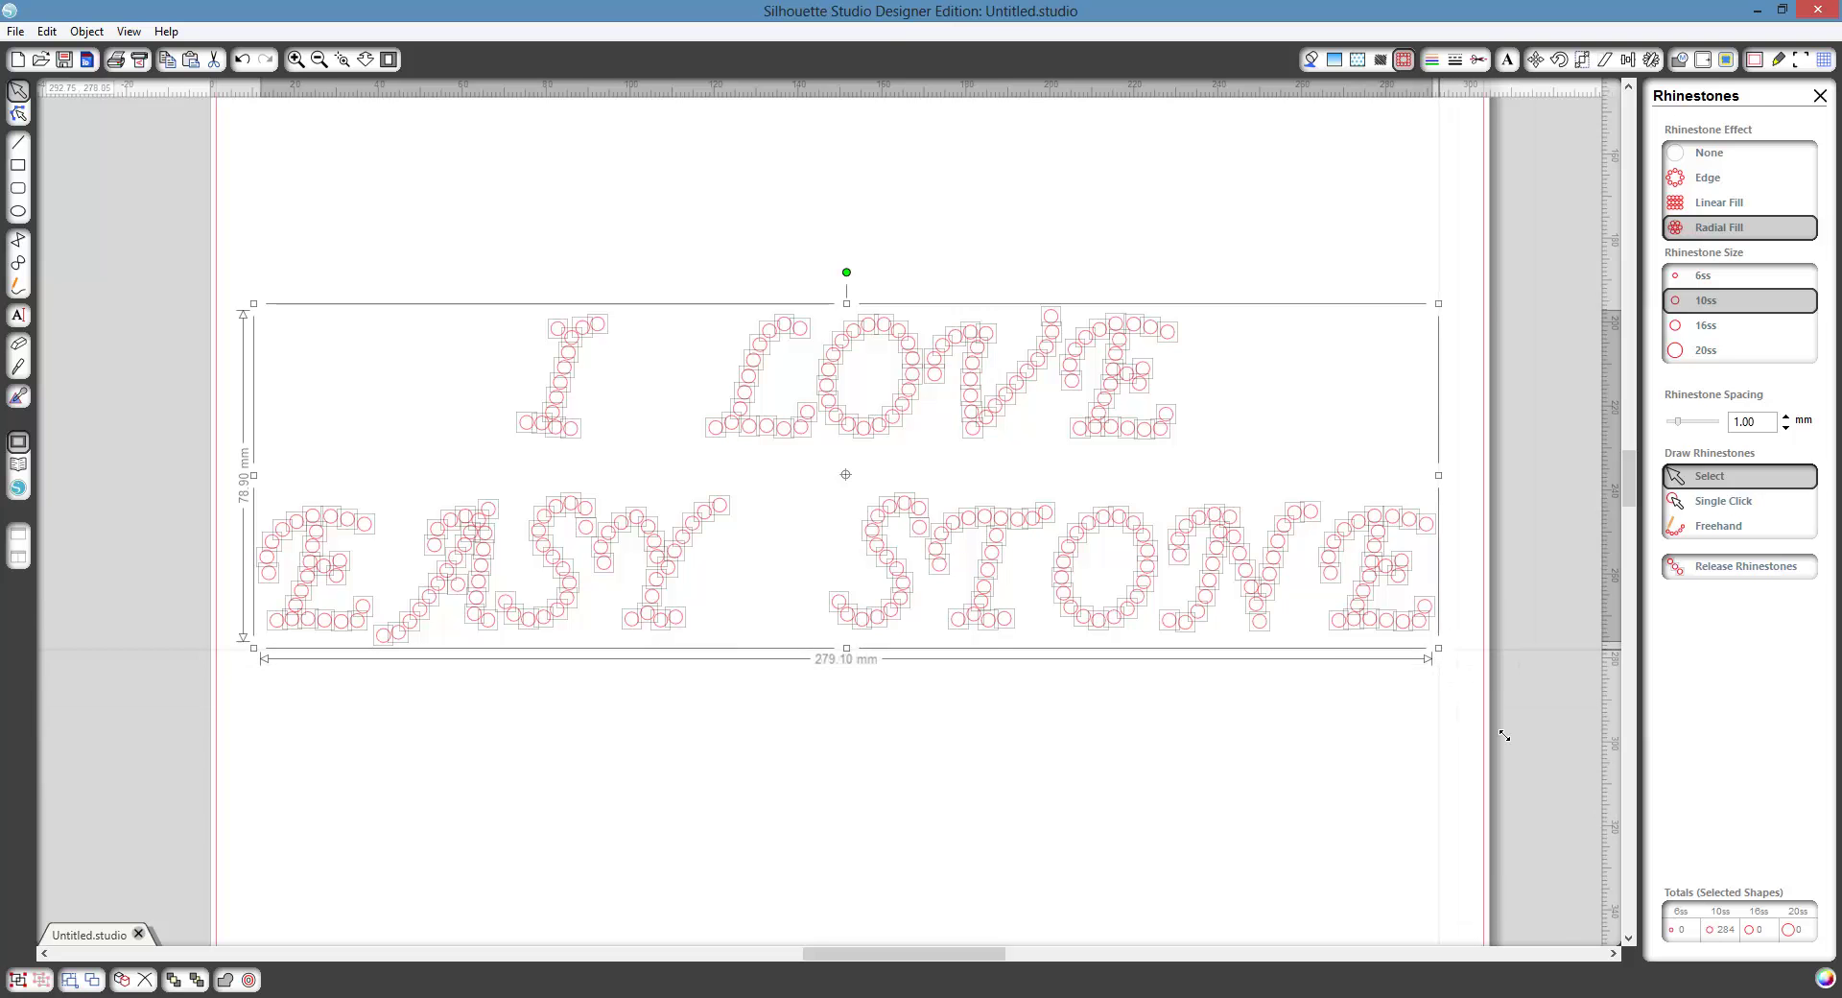
drag(1438, 649, 1521, 757)
drag(916, 441, 873, 409)
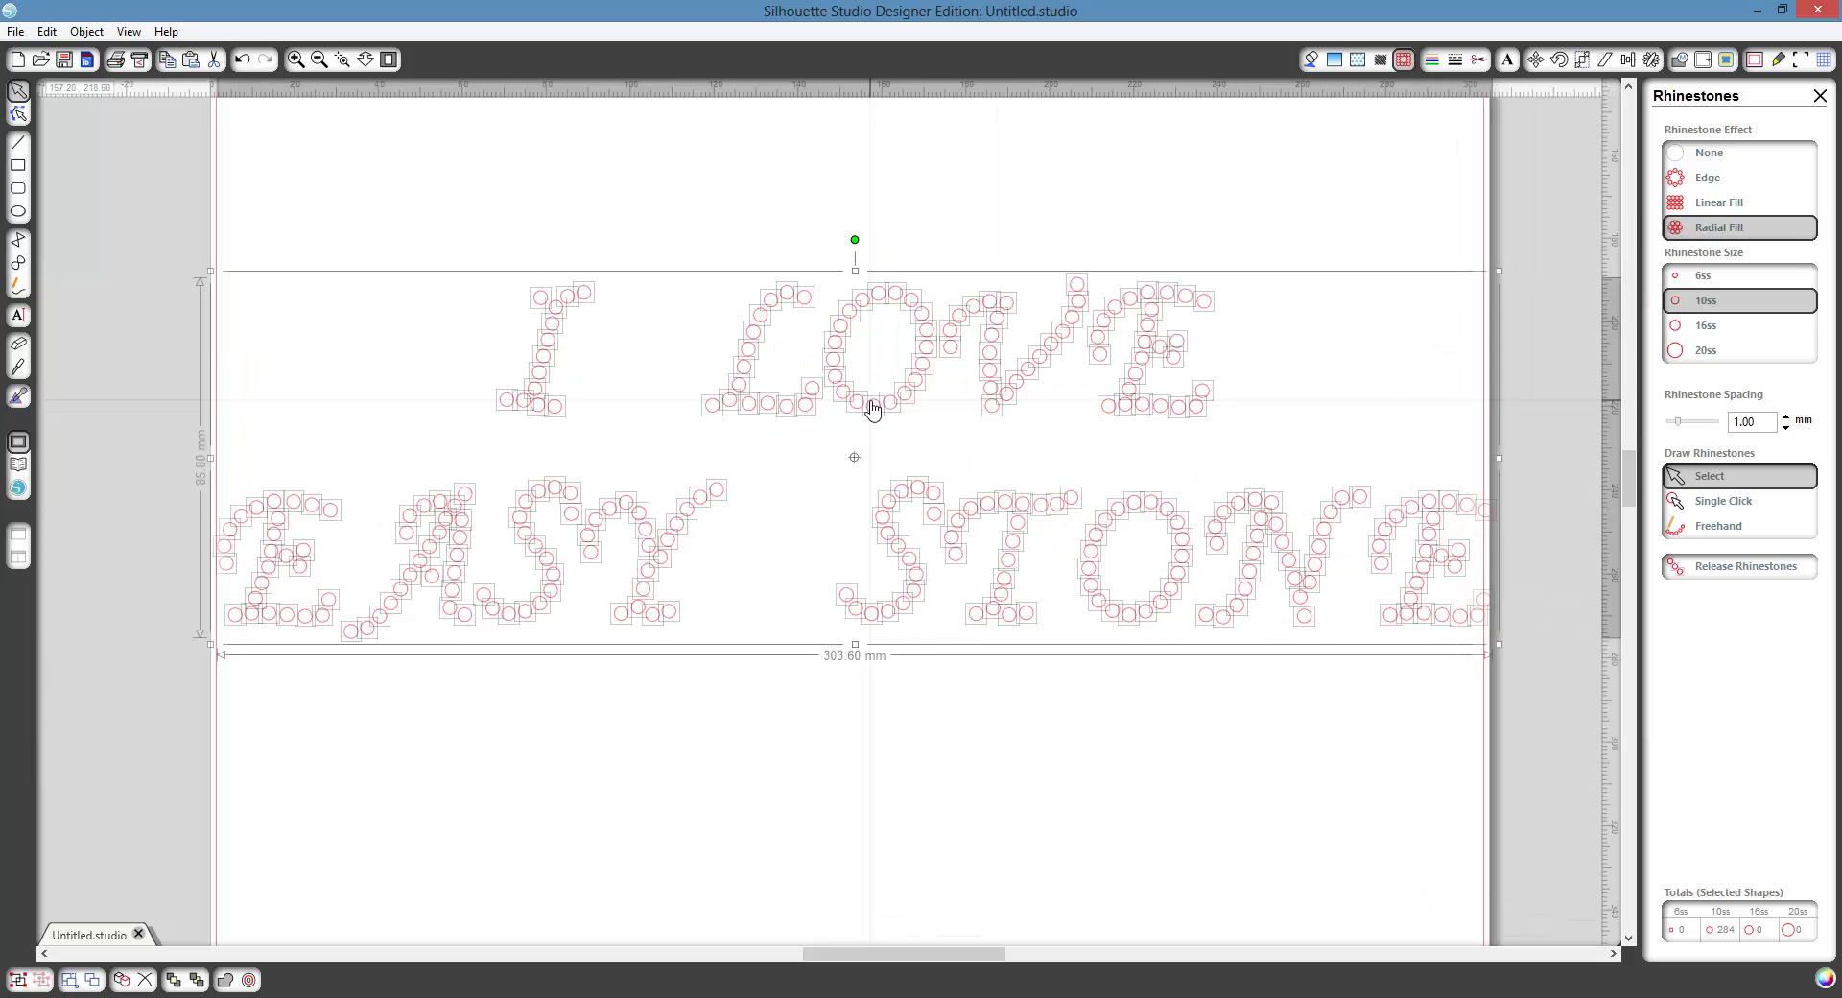
click(883, 704)
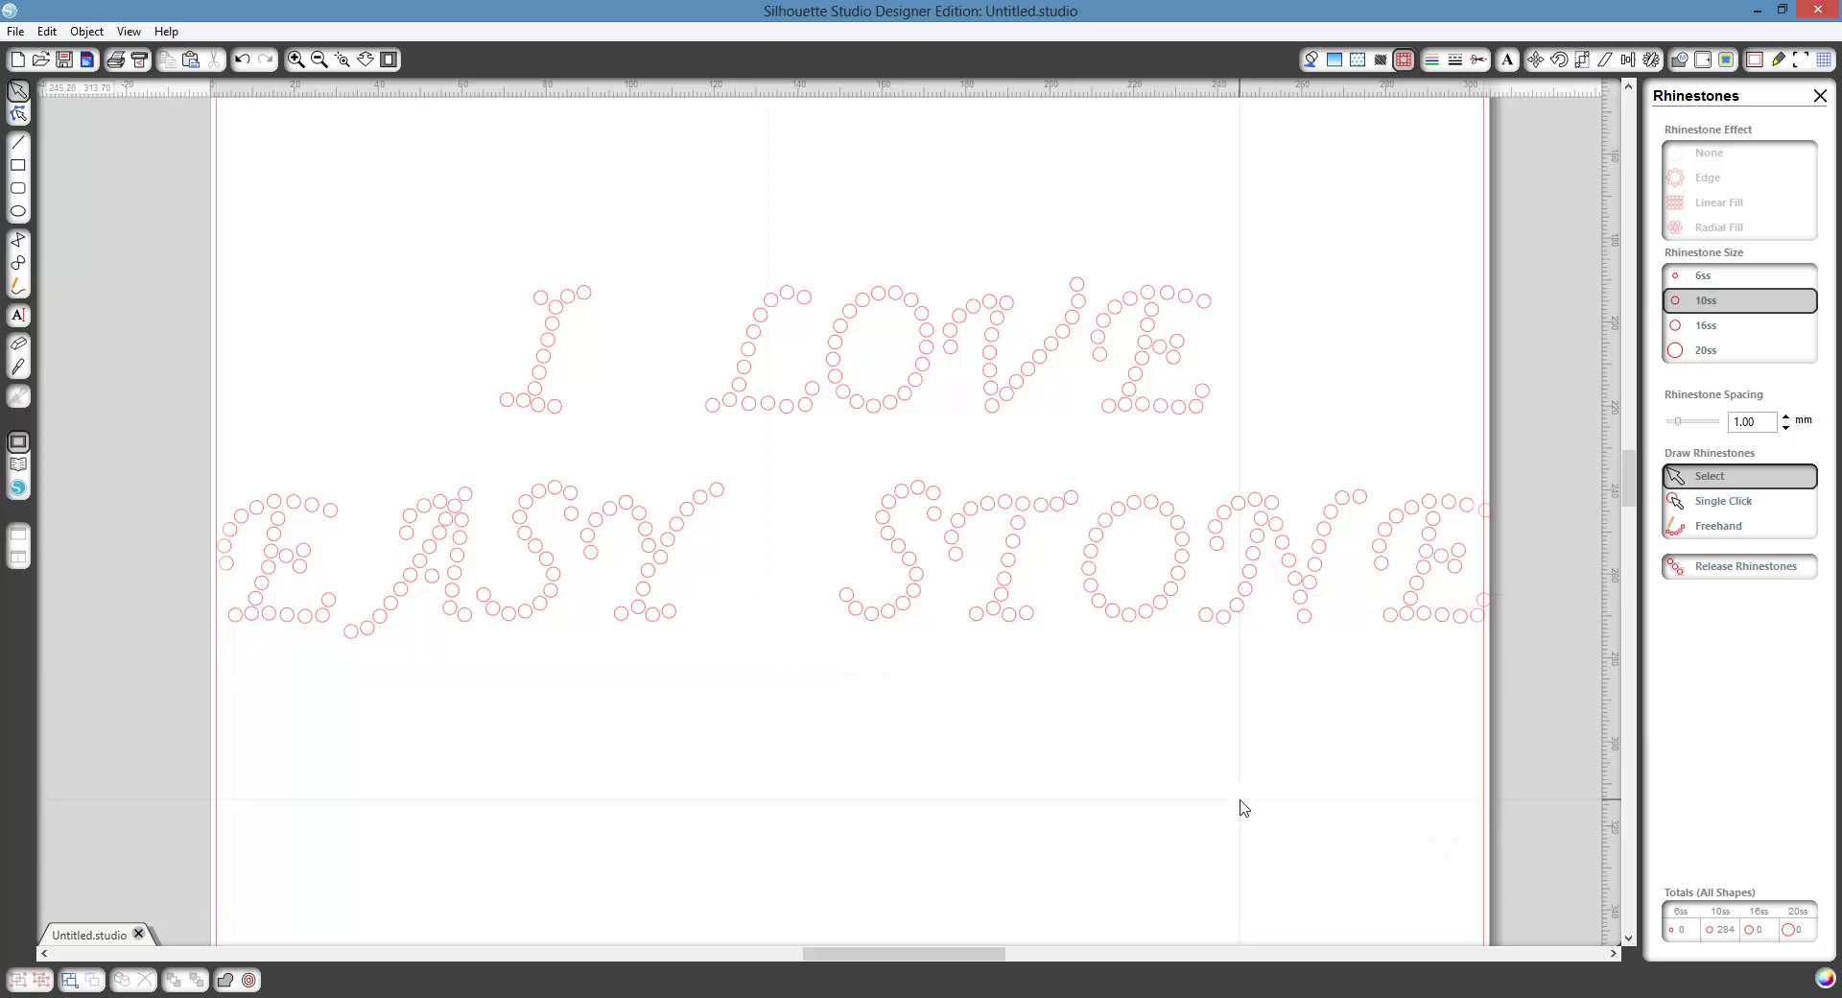
Delete the rhinestone design and add a new 'LOVE' text object in Arial.
click(548, 428)
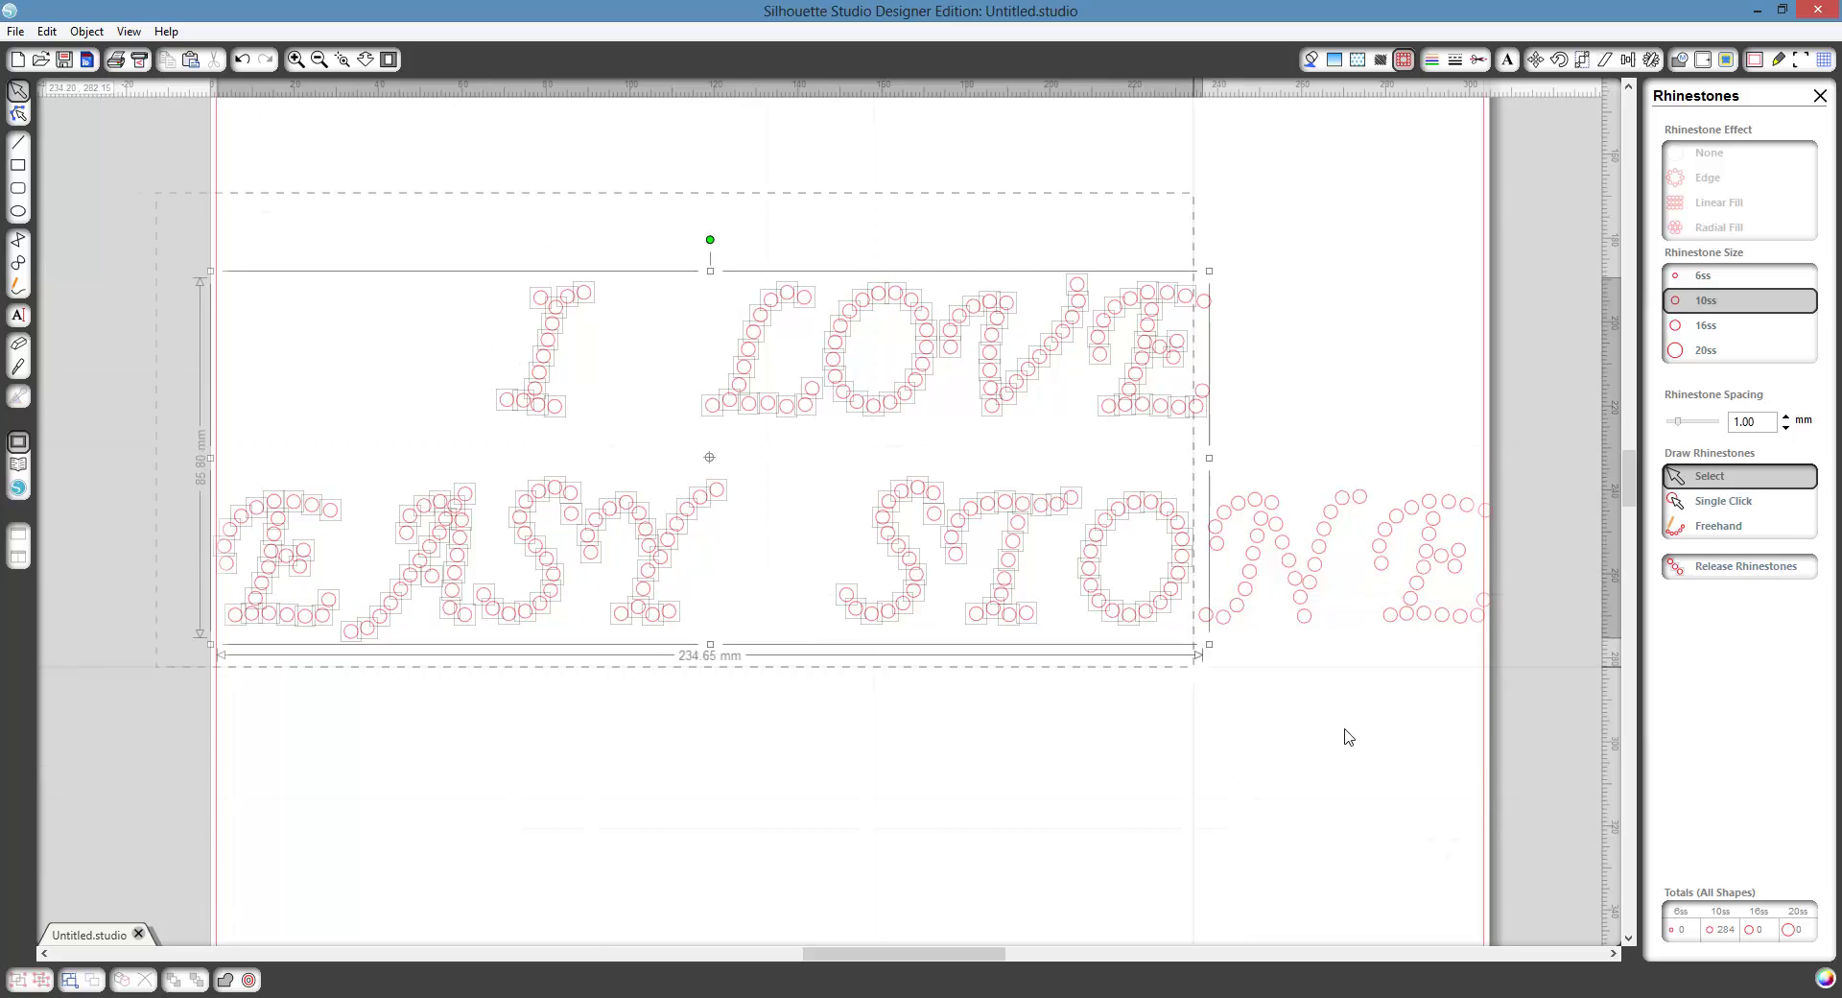
key(Delete)
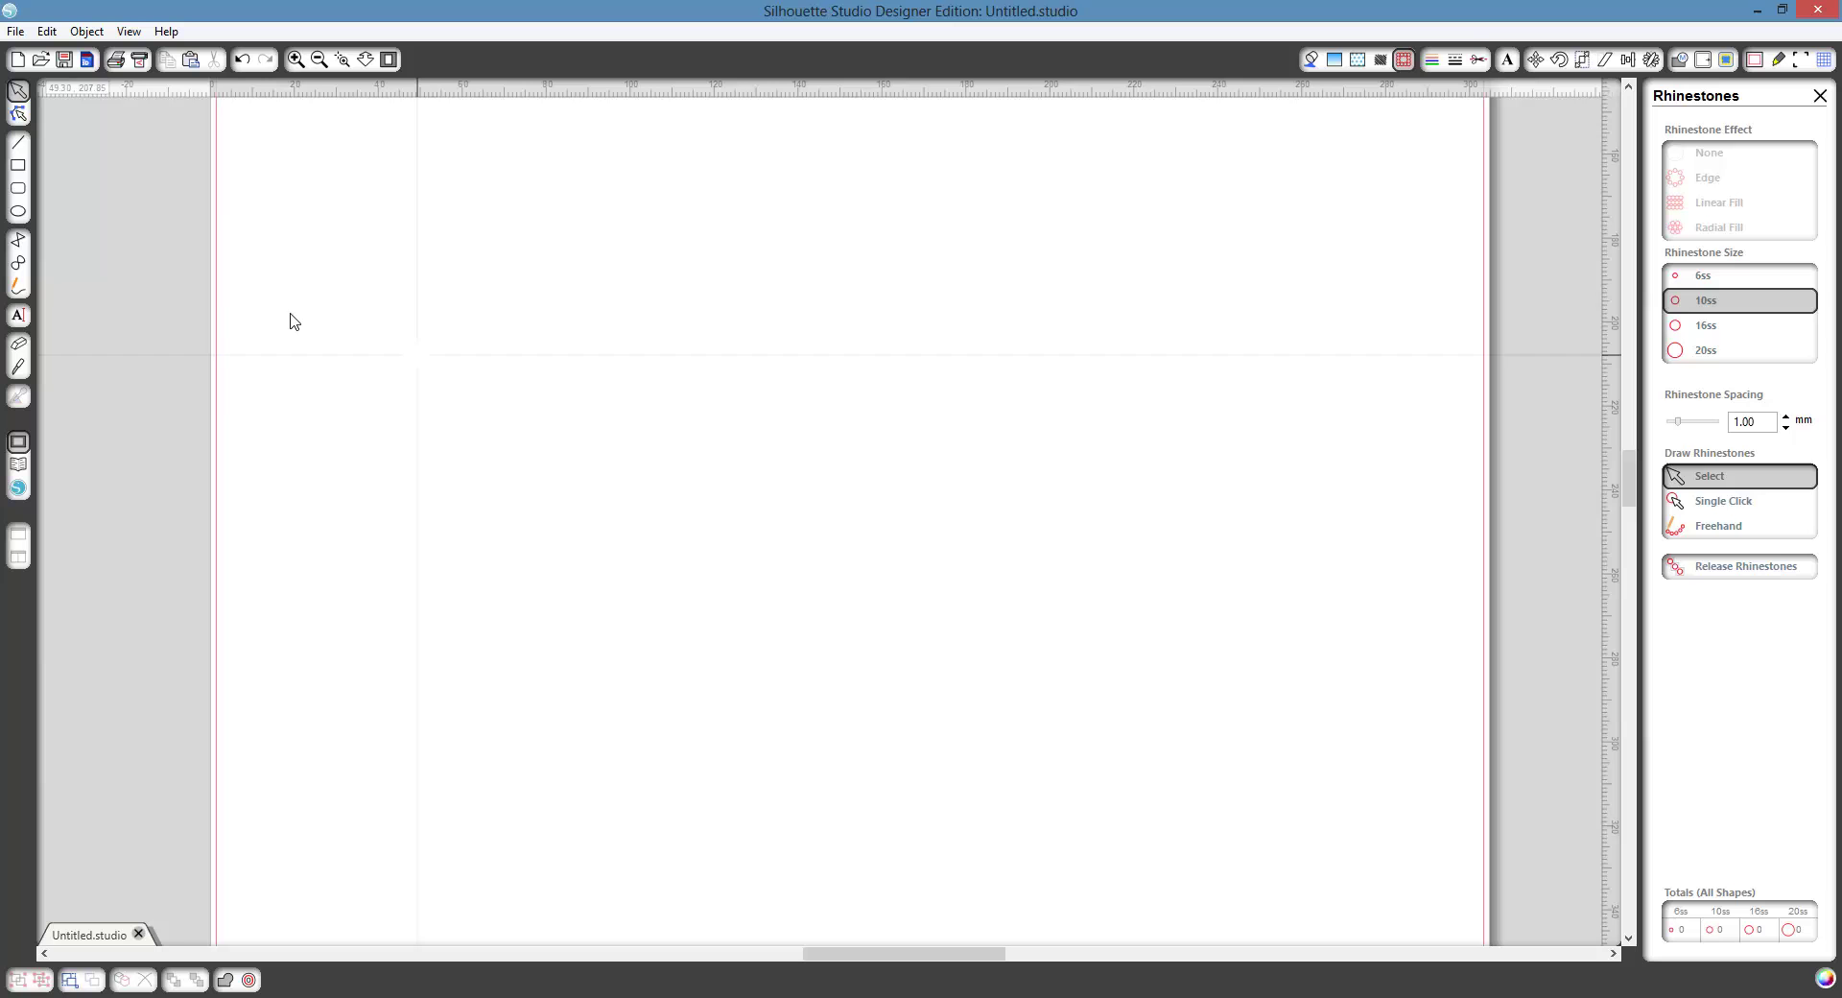
click(21, 319)
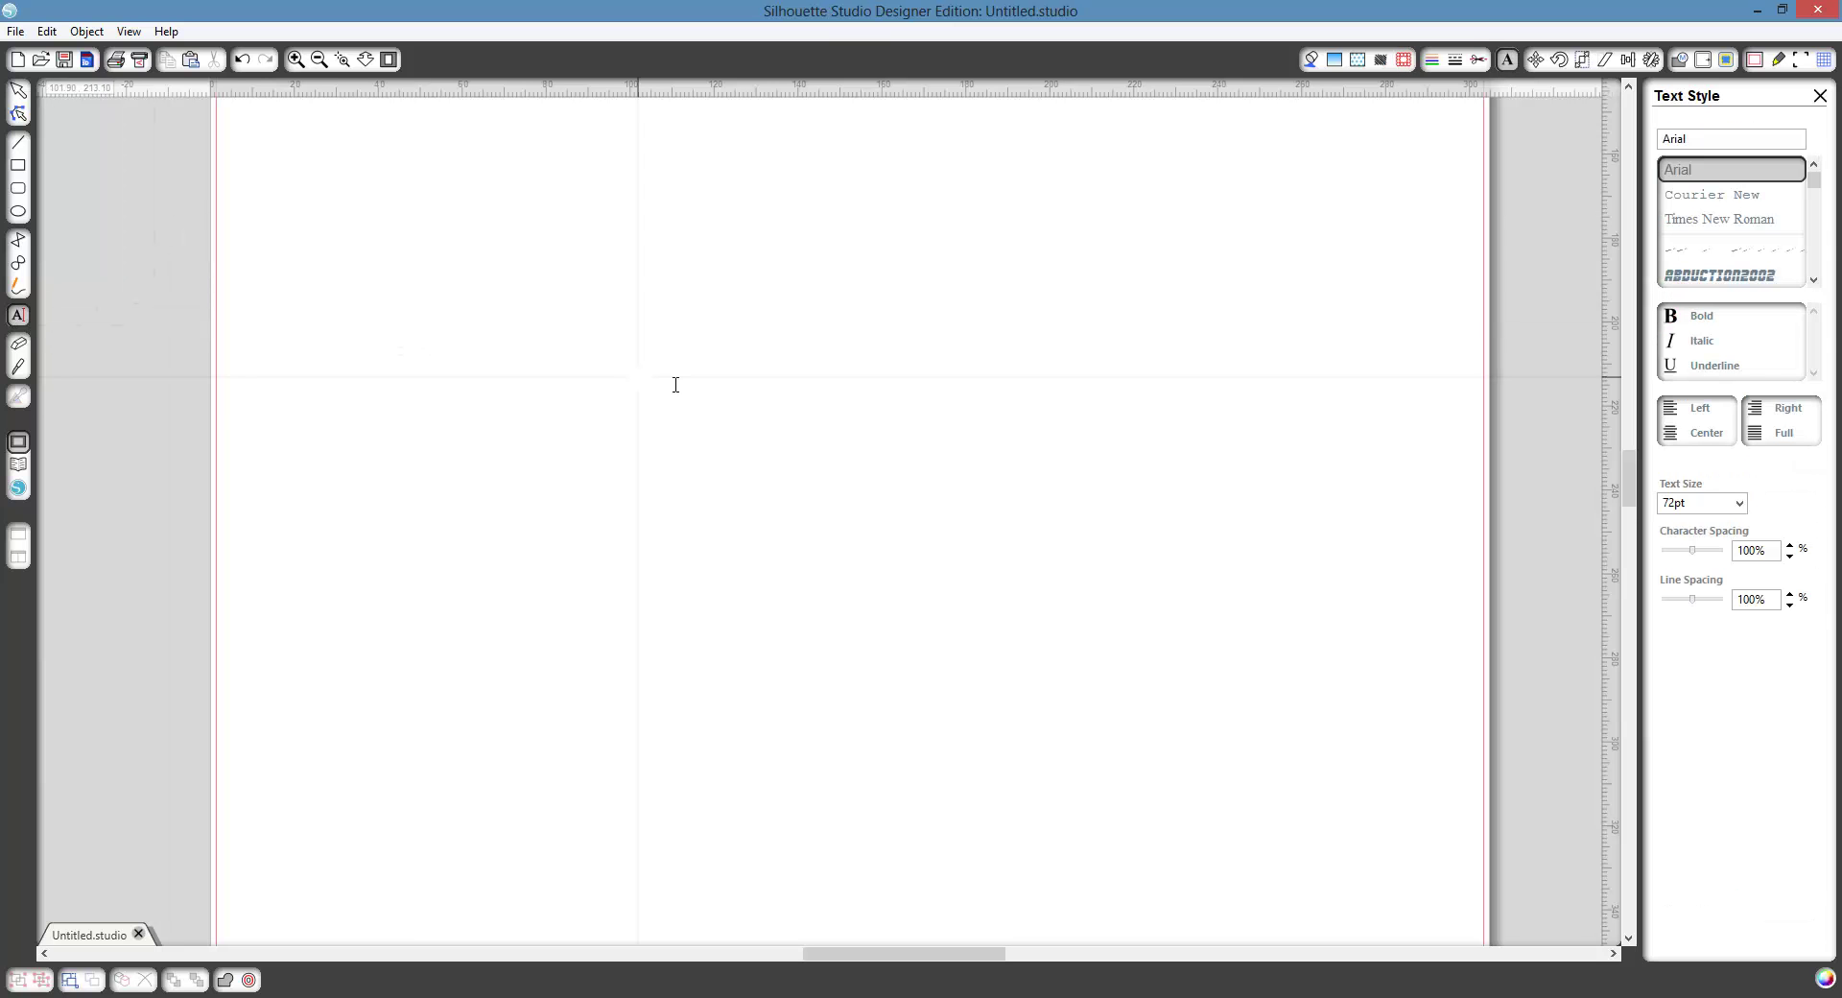
click(738, 418)
text(LOVE)
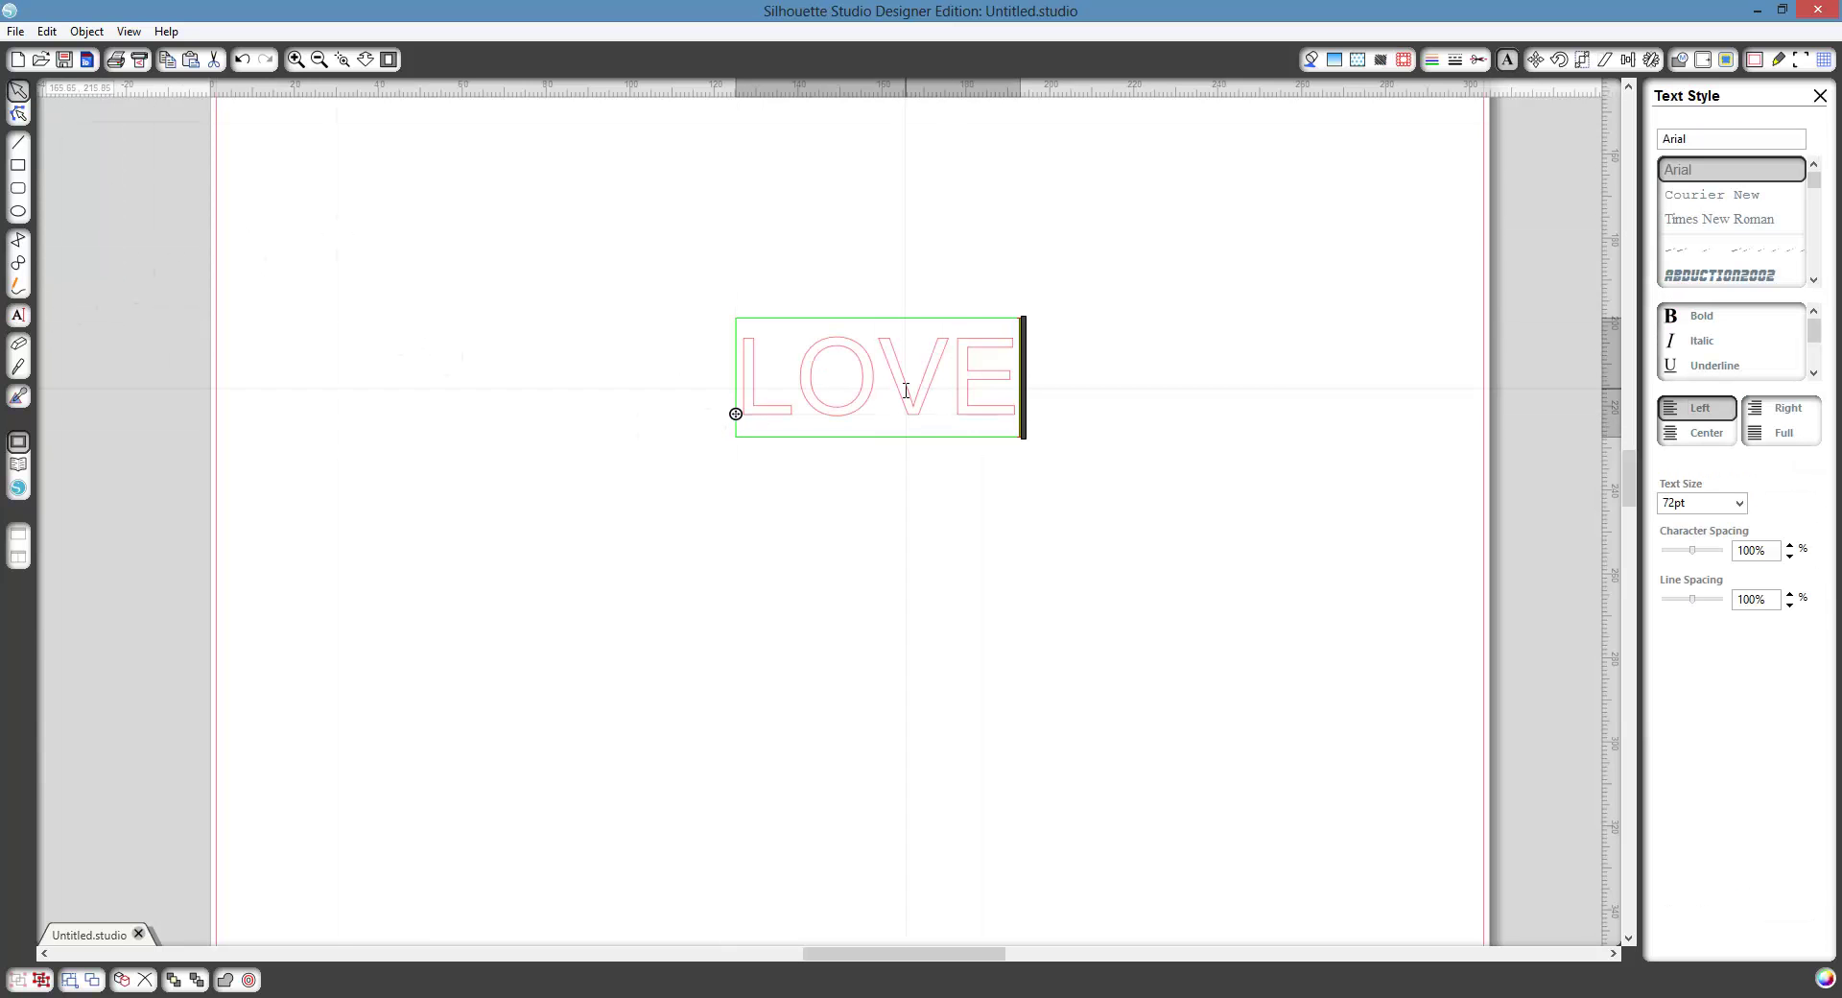
click(773, 419)
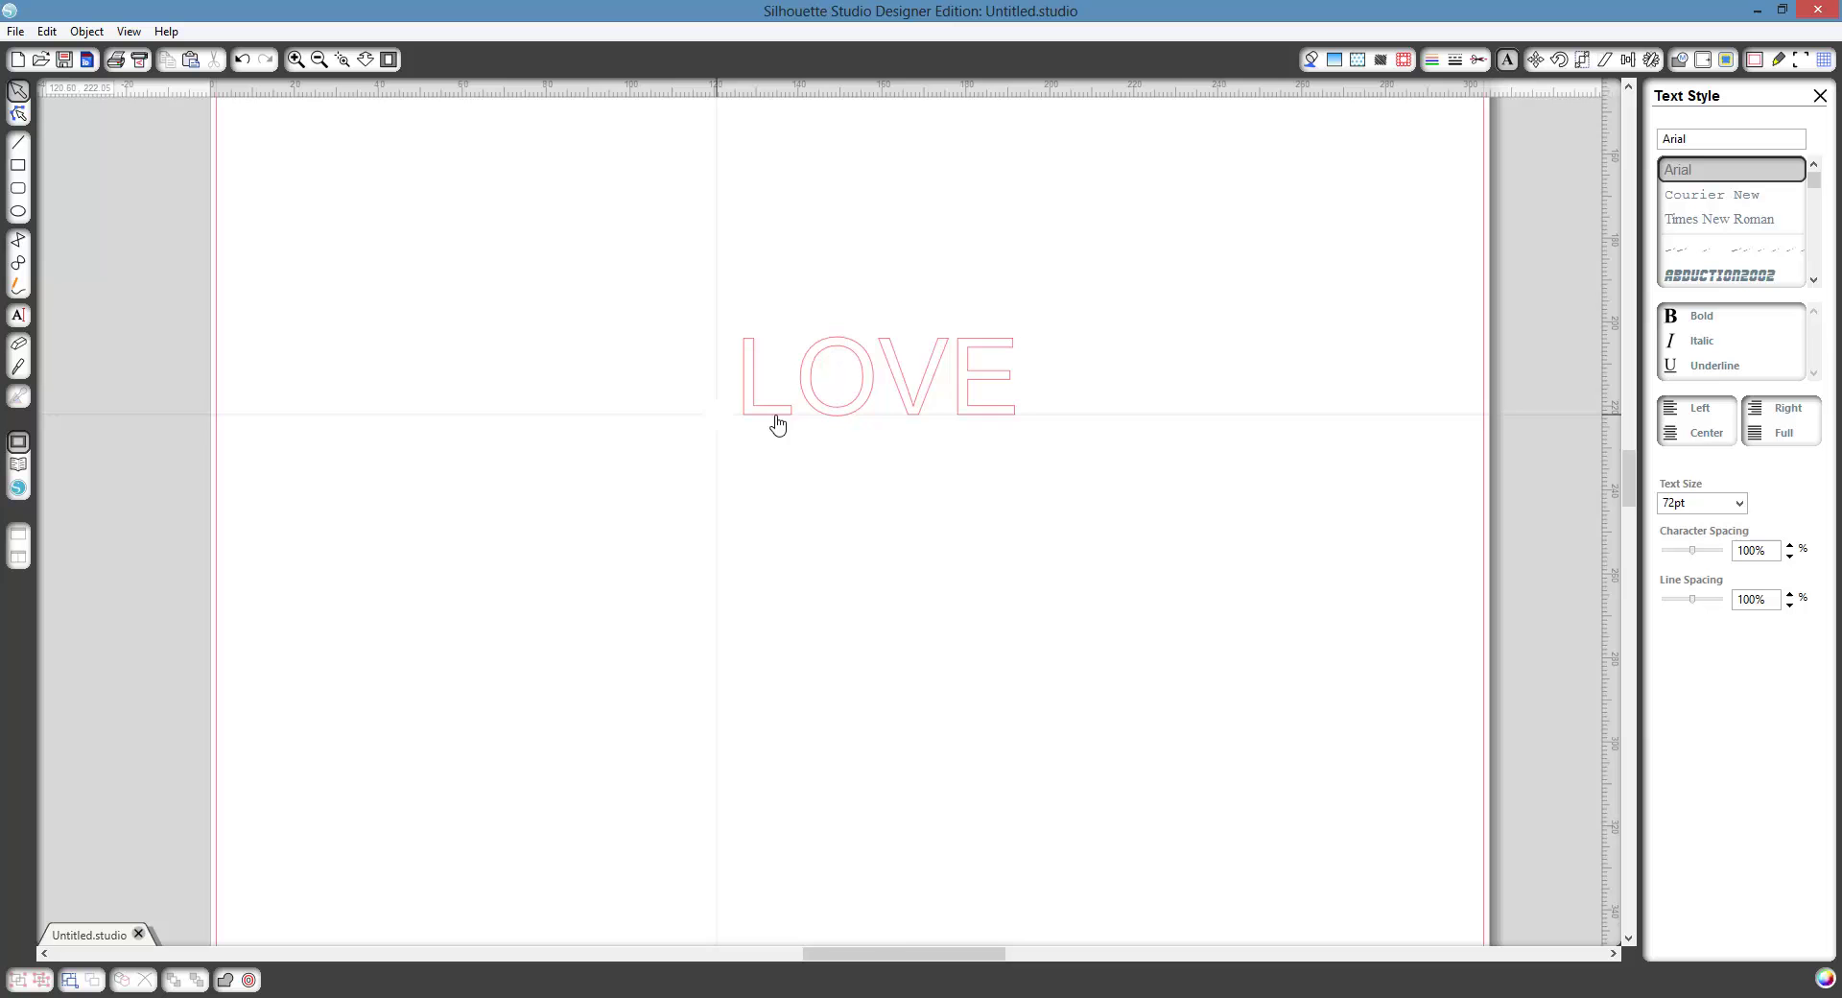
drag(797, 411, 713, 444)
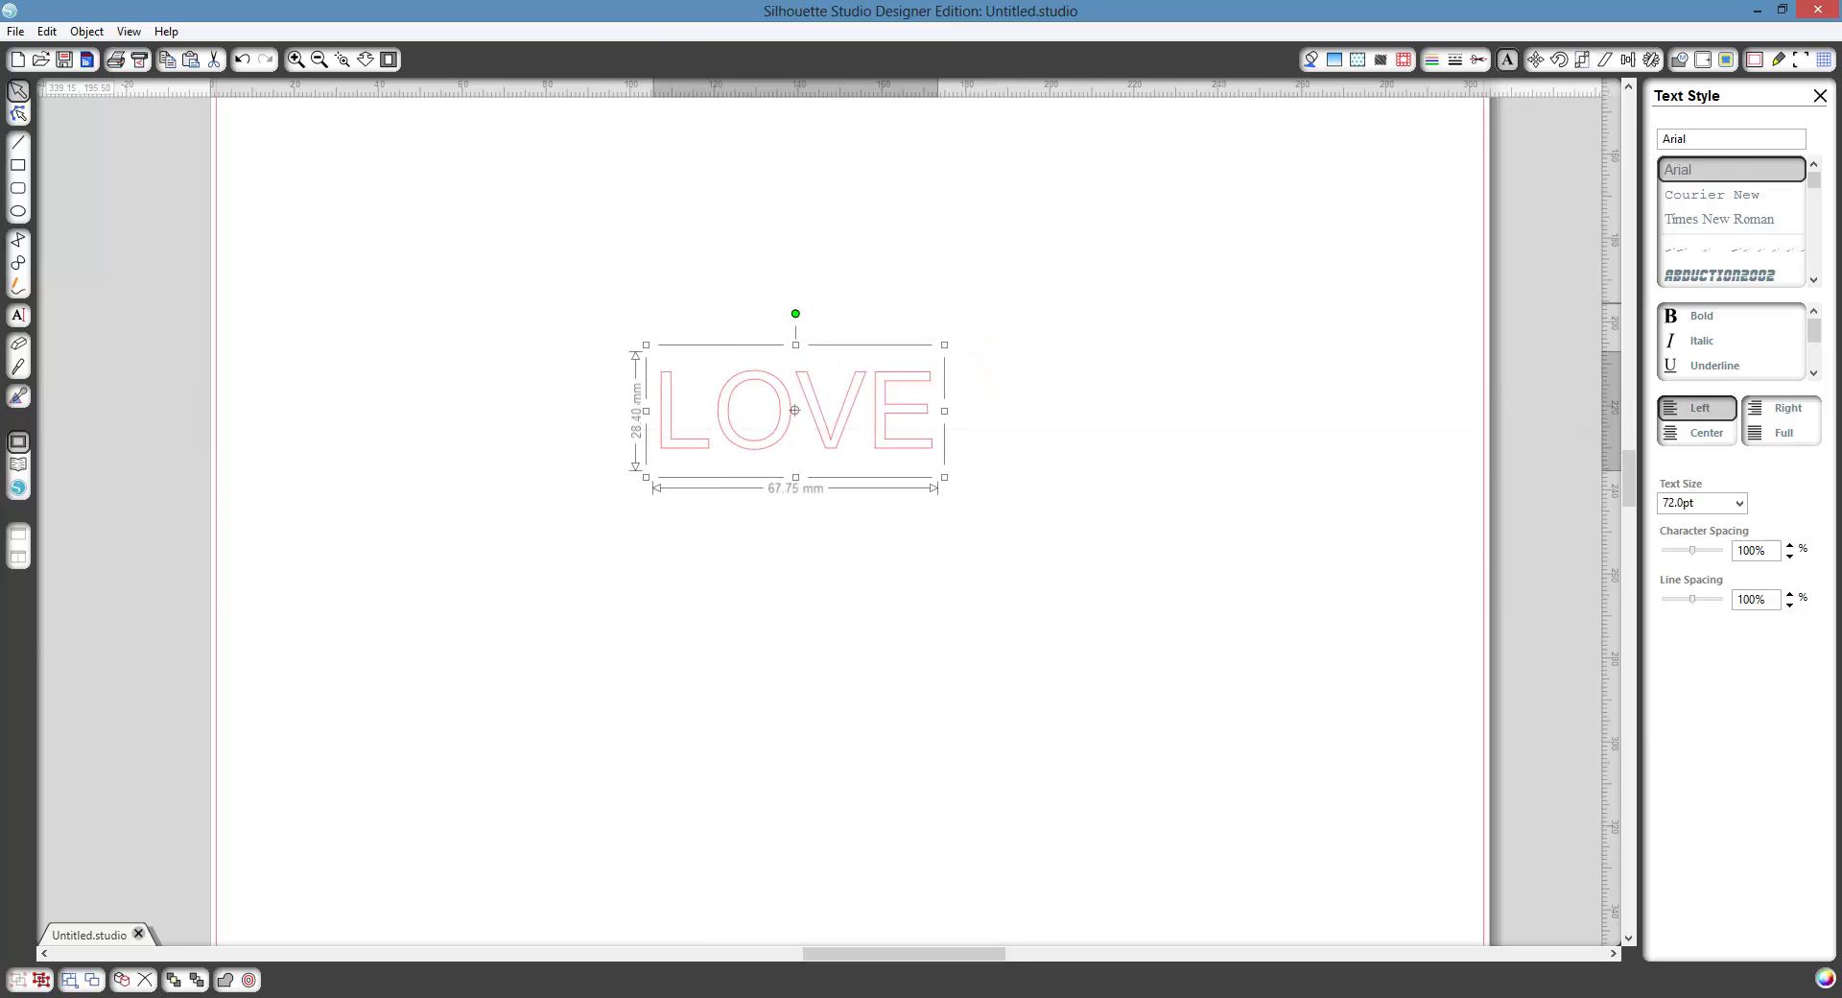
Search fonts for 'EST' and set LOVE in the EST - Country Bumpkin rhinestone font.
double_click(1679, 139)
text(EST - 145)
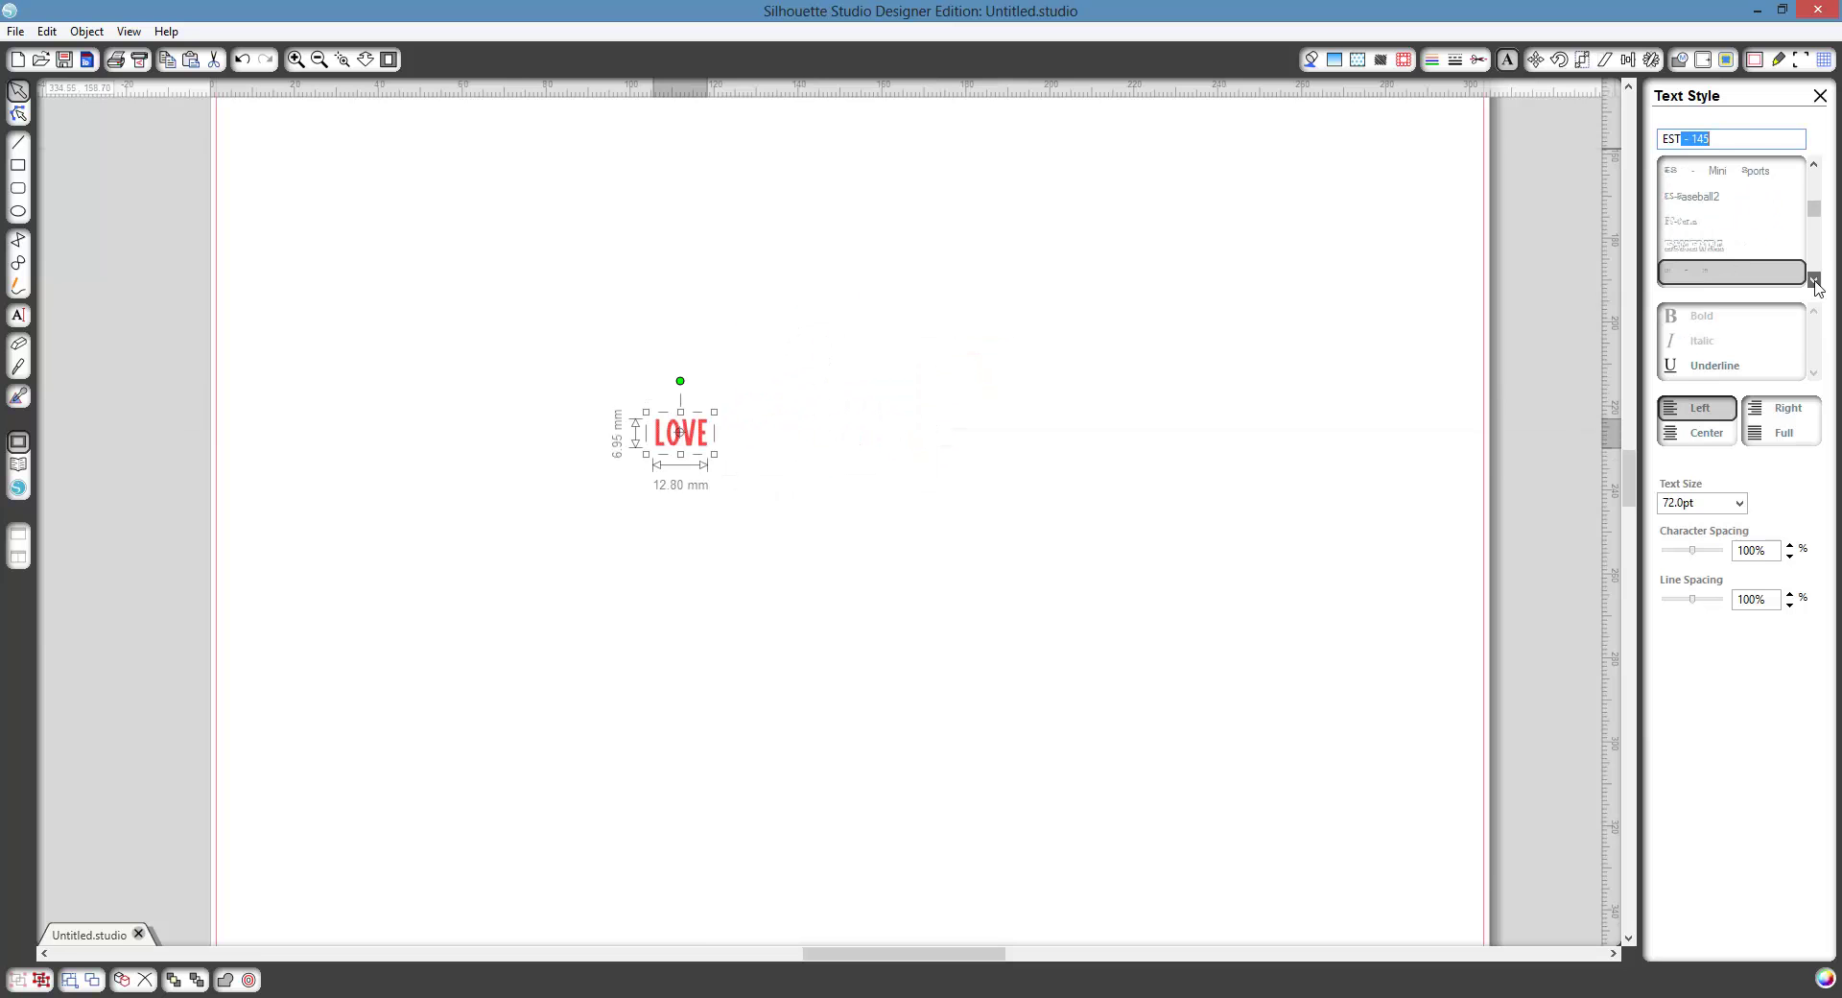
click(1814, 281)
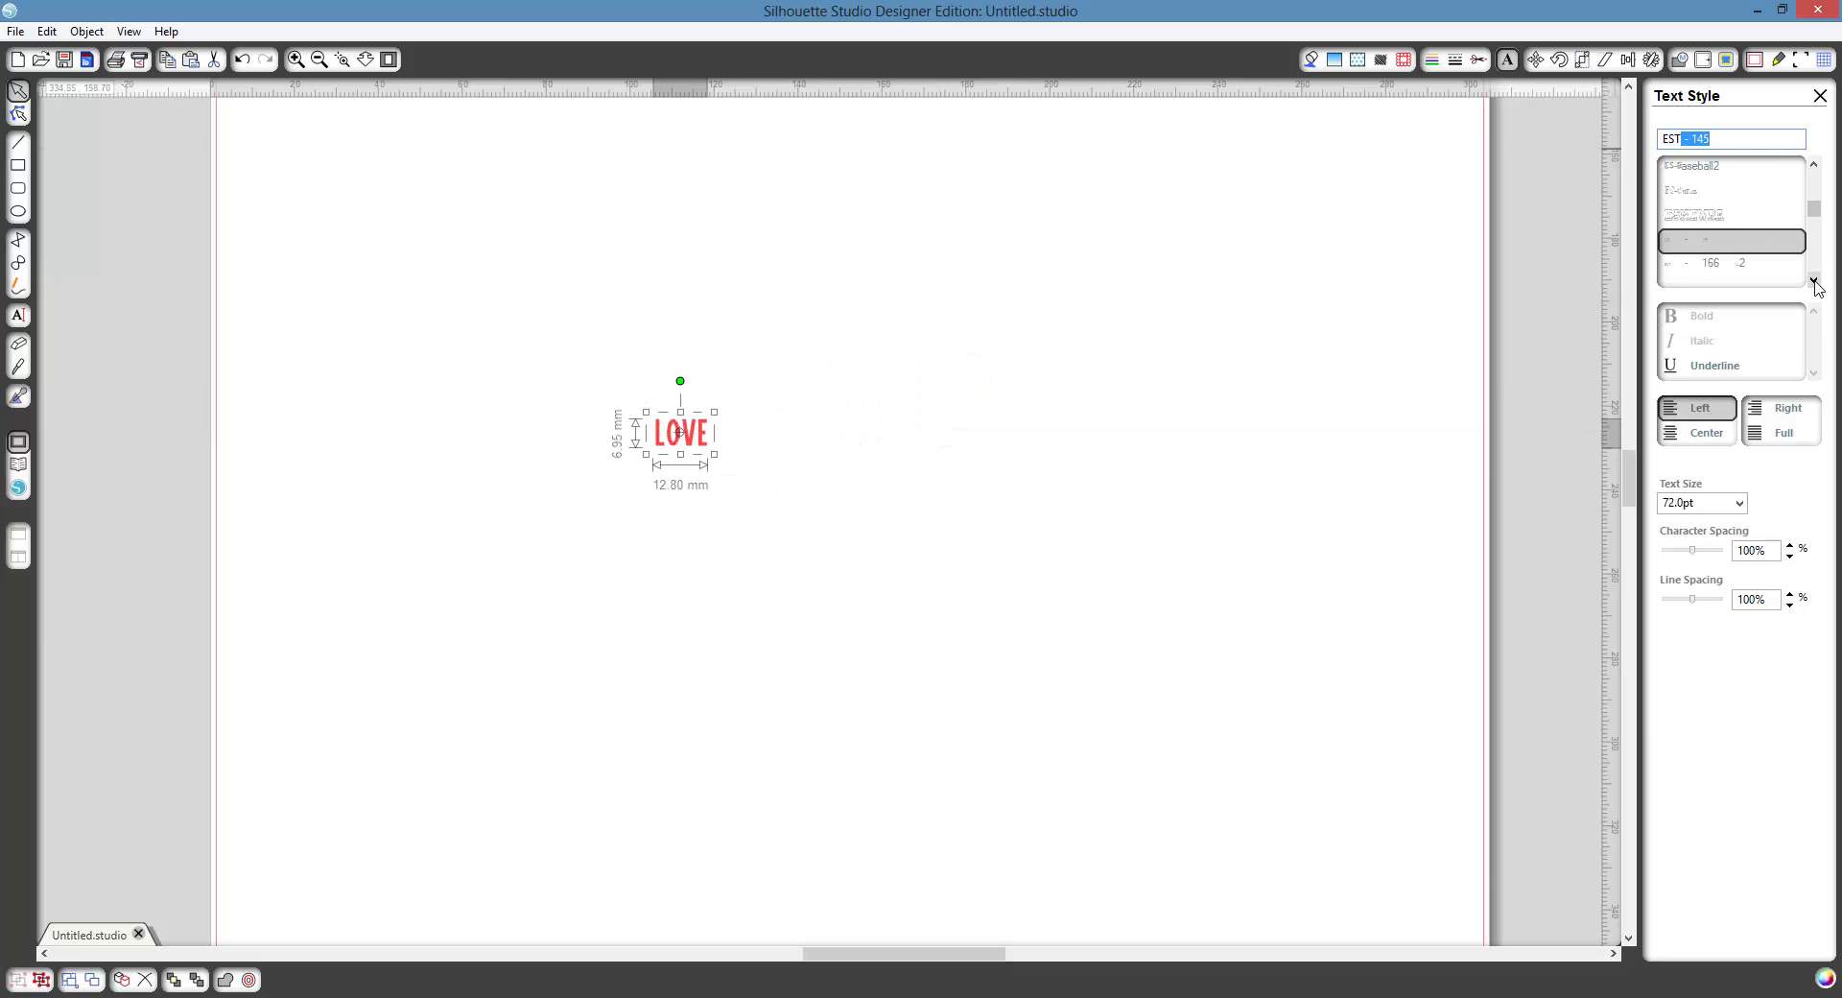
click(1814, 281)
click(1814, 281)
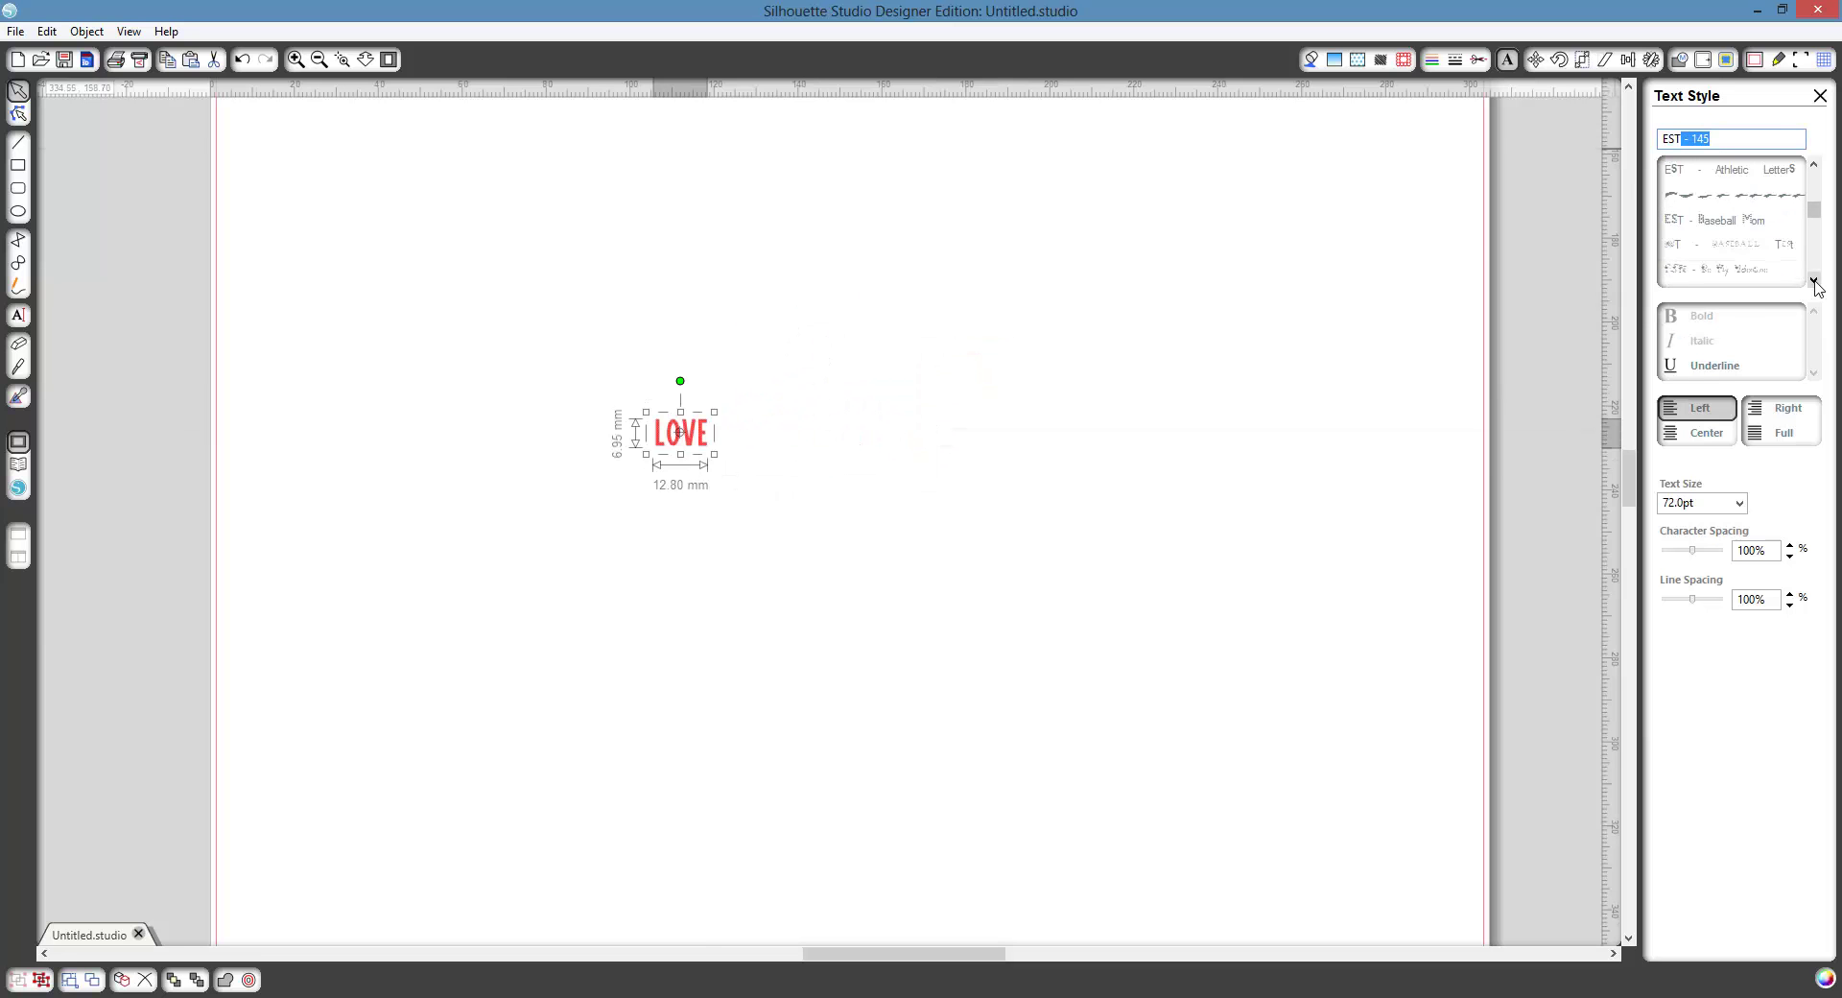
click(1814, 281)
click(1814, 281)
click(1814, 281)
click(1813, 281)
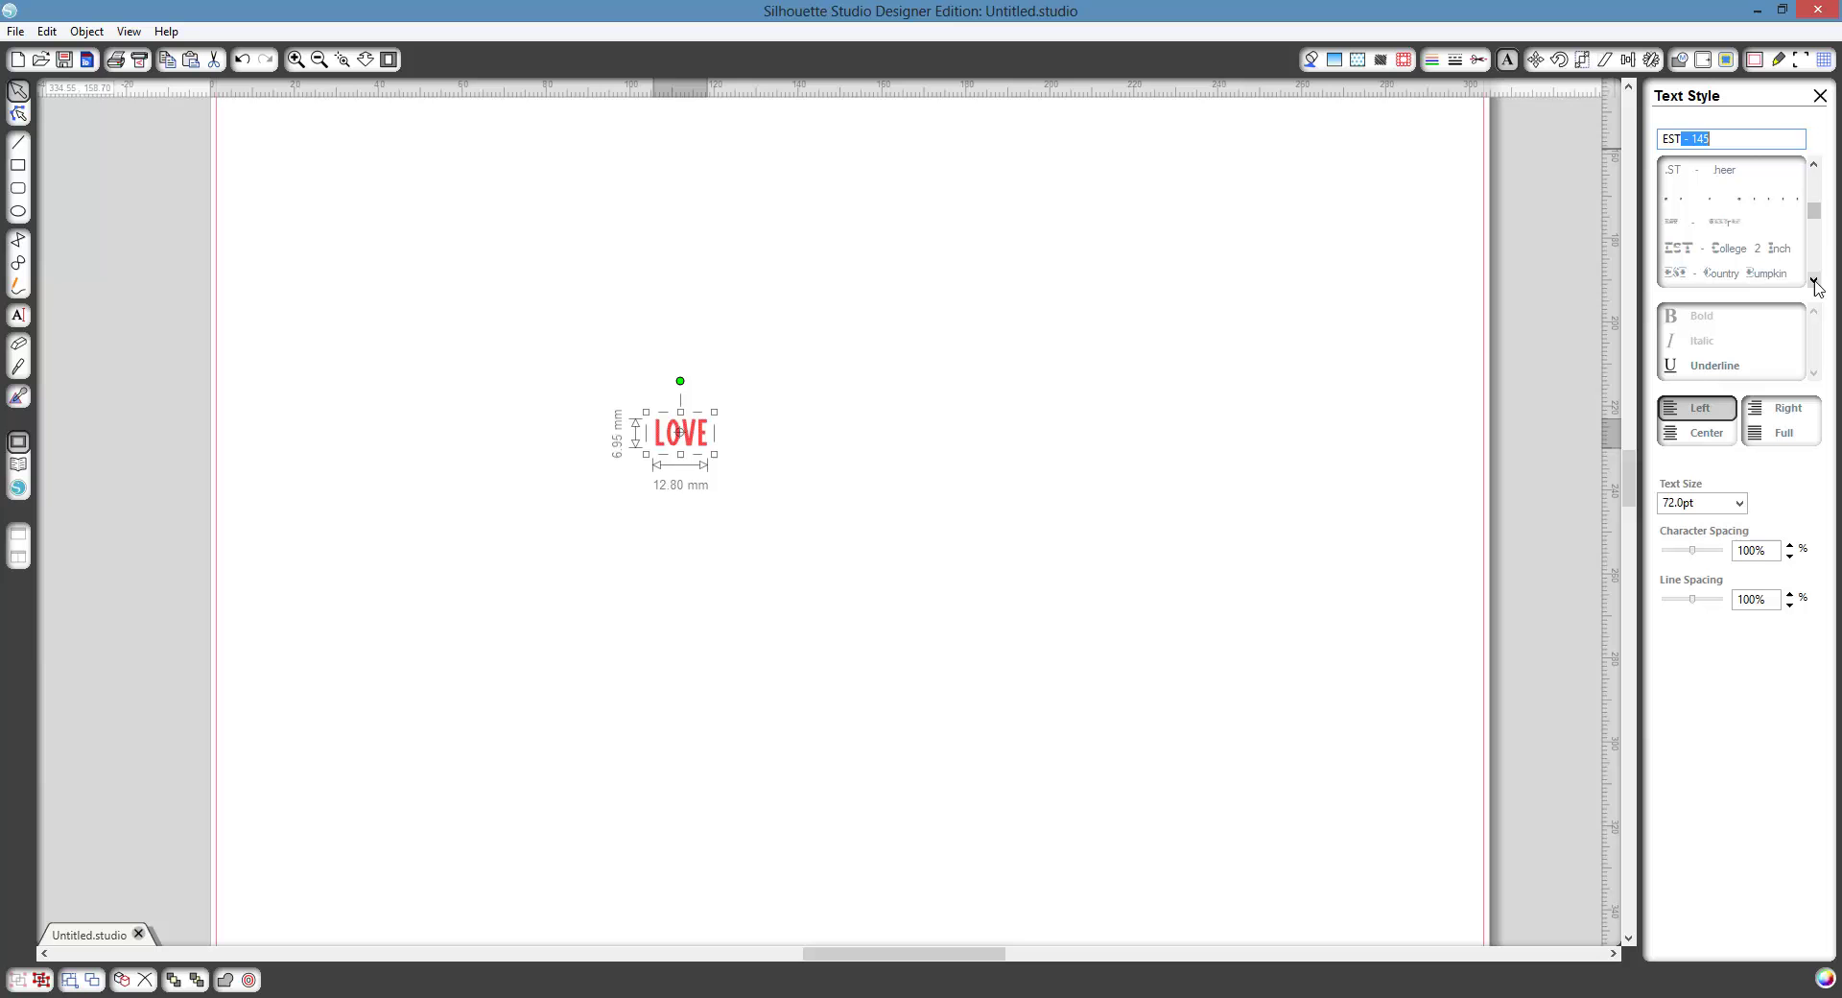
click(1813, 280)
click(1784, 258)
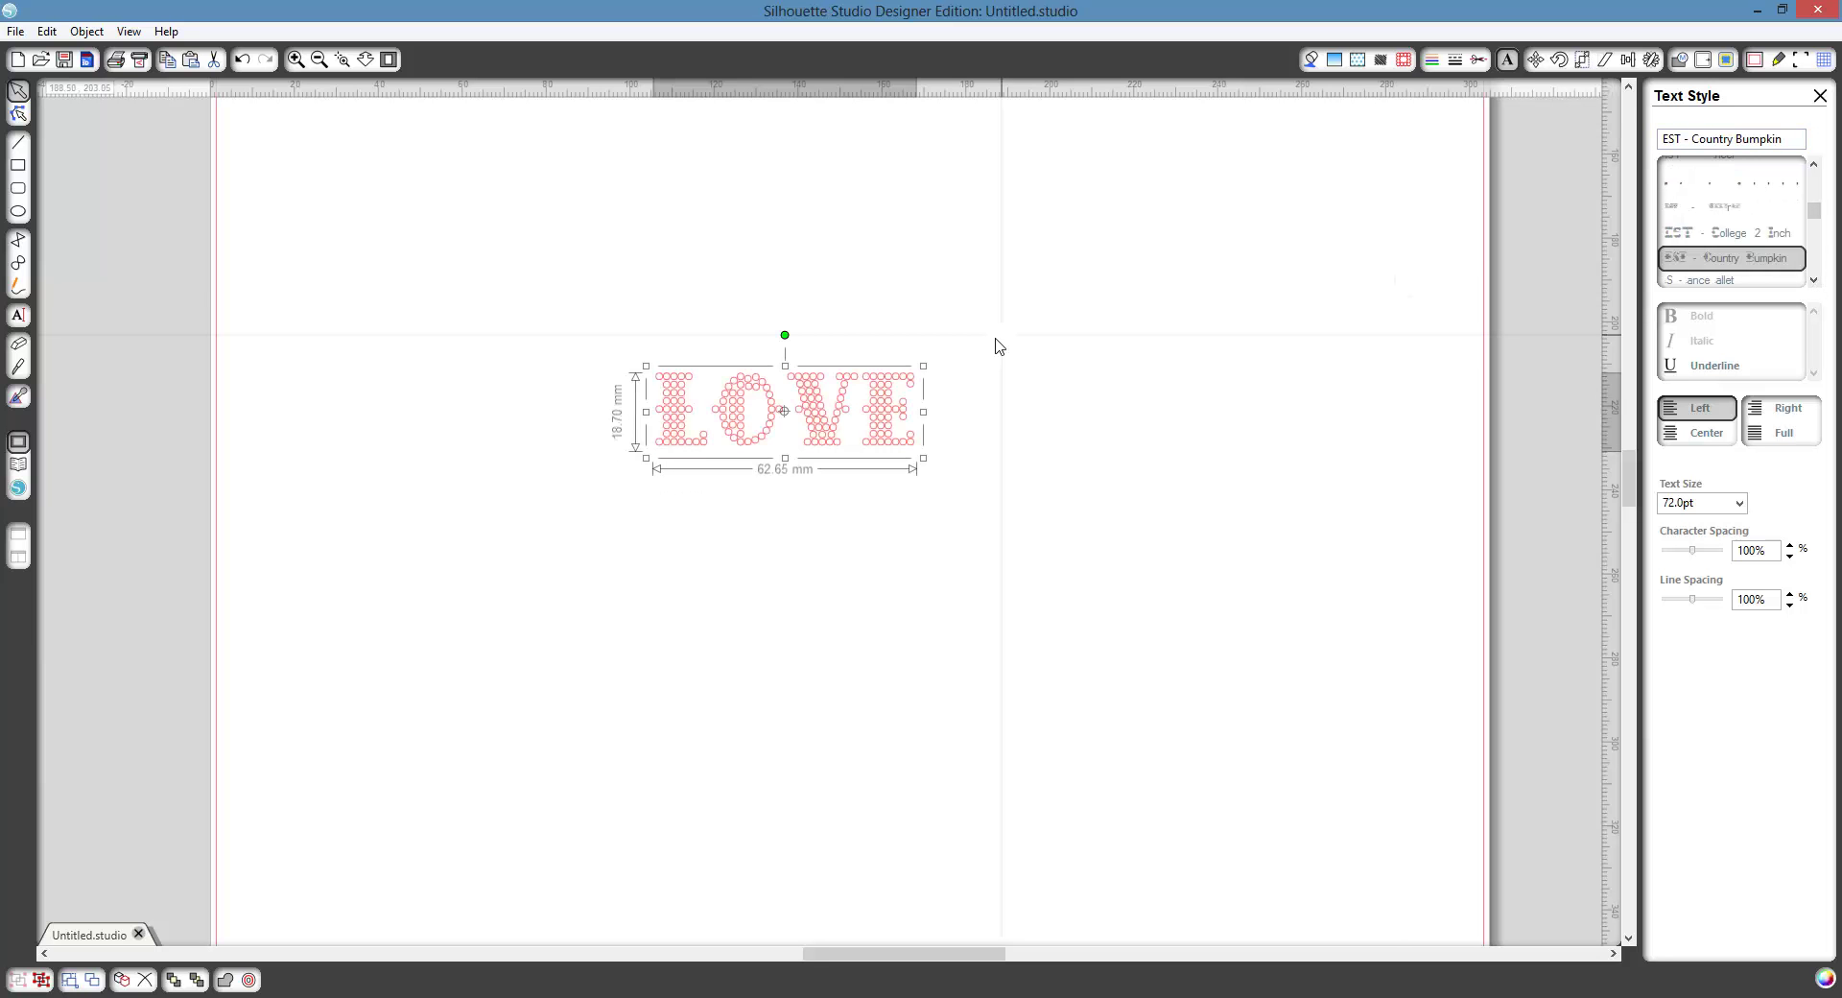
Enlarge LOVE in stages to about 256 mm wide, shifting it left and down.
drag(924, 365, 1222, 276)
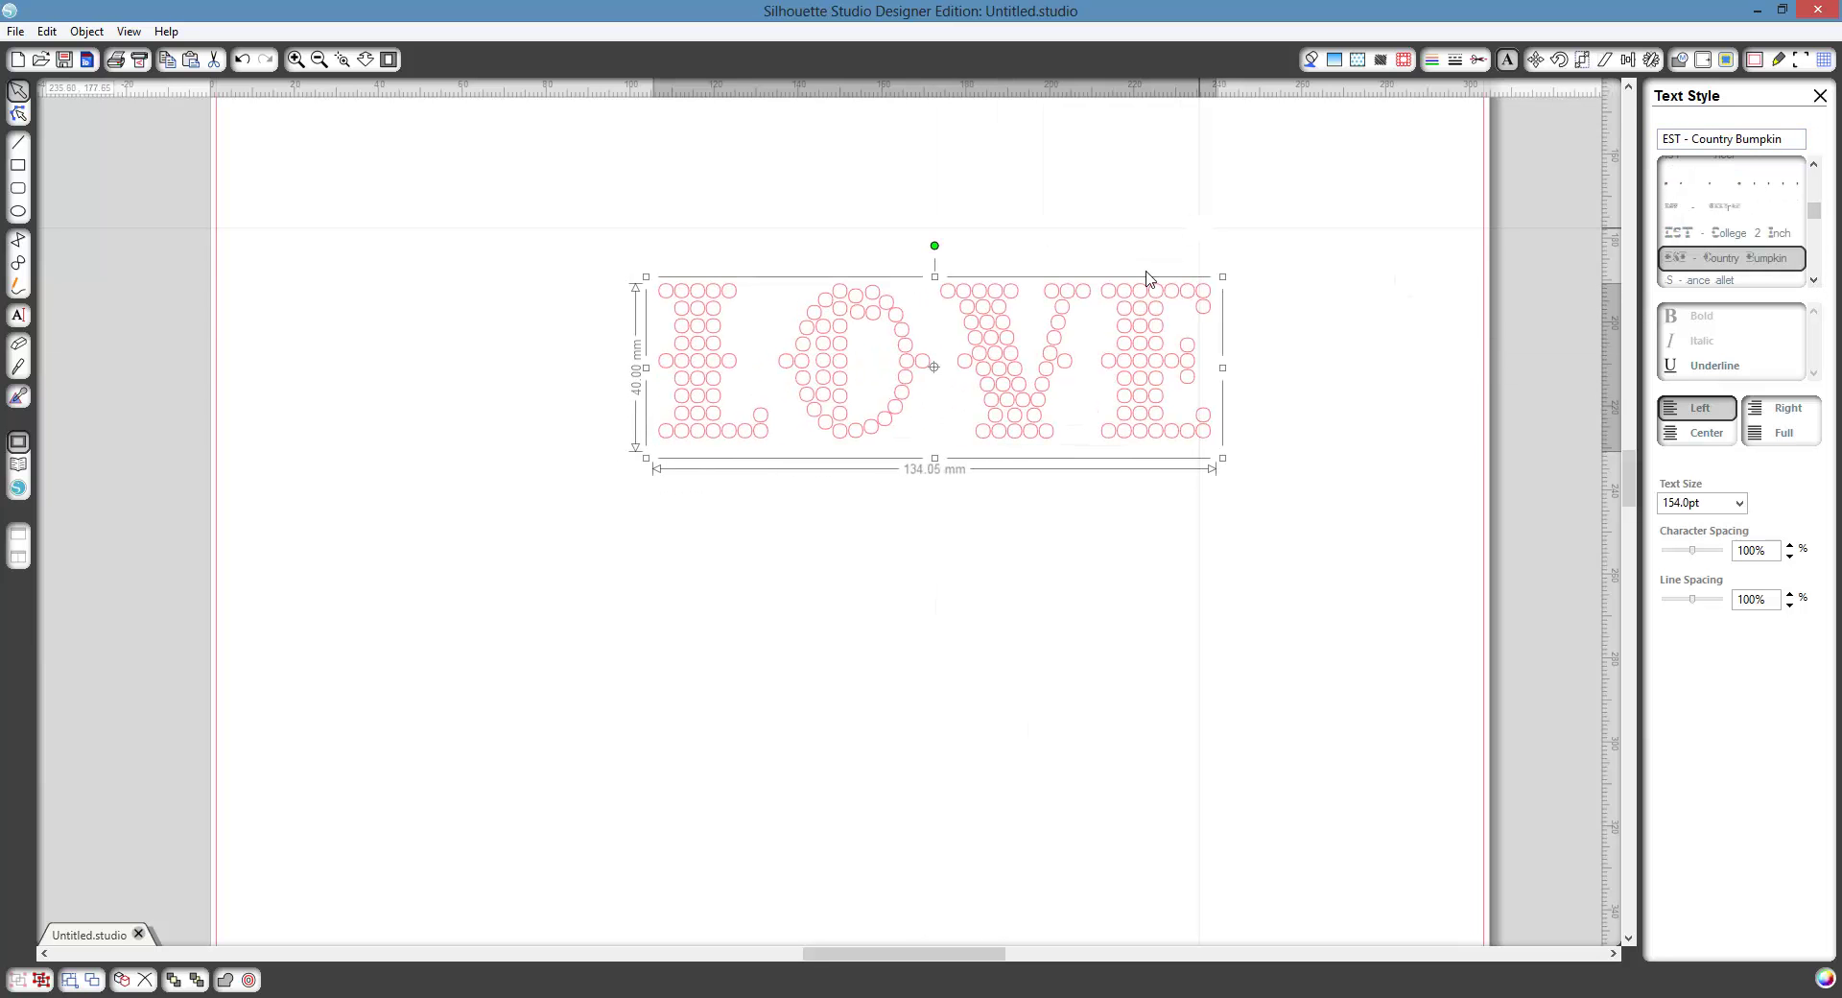
drag(1026, 381, 815, 422)
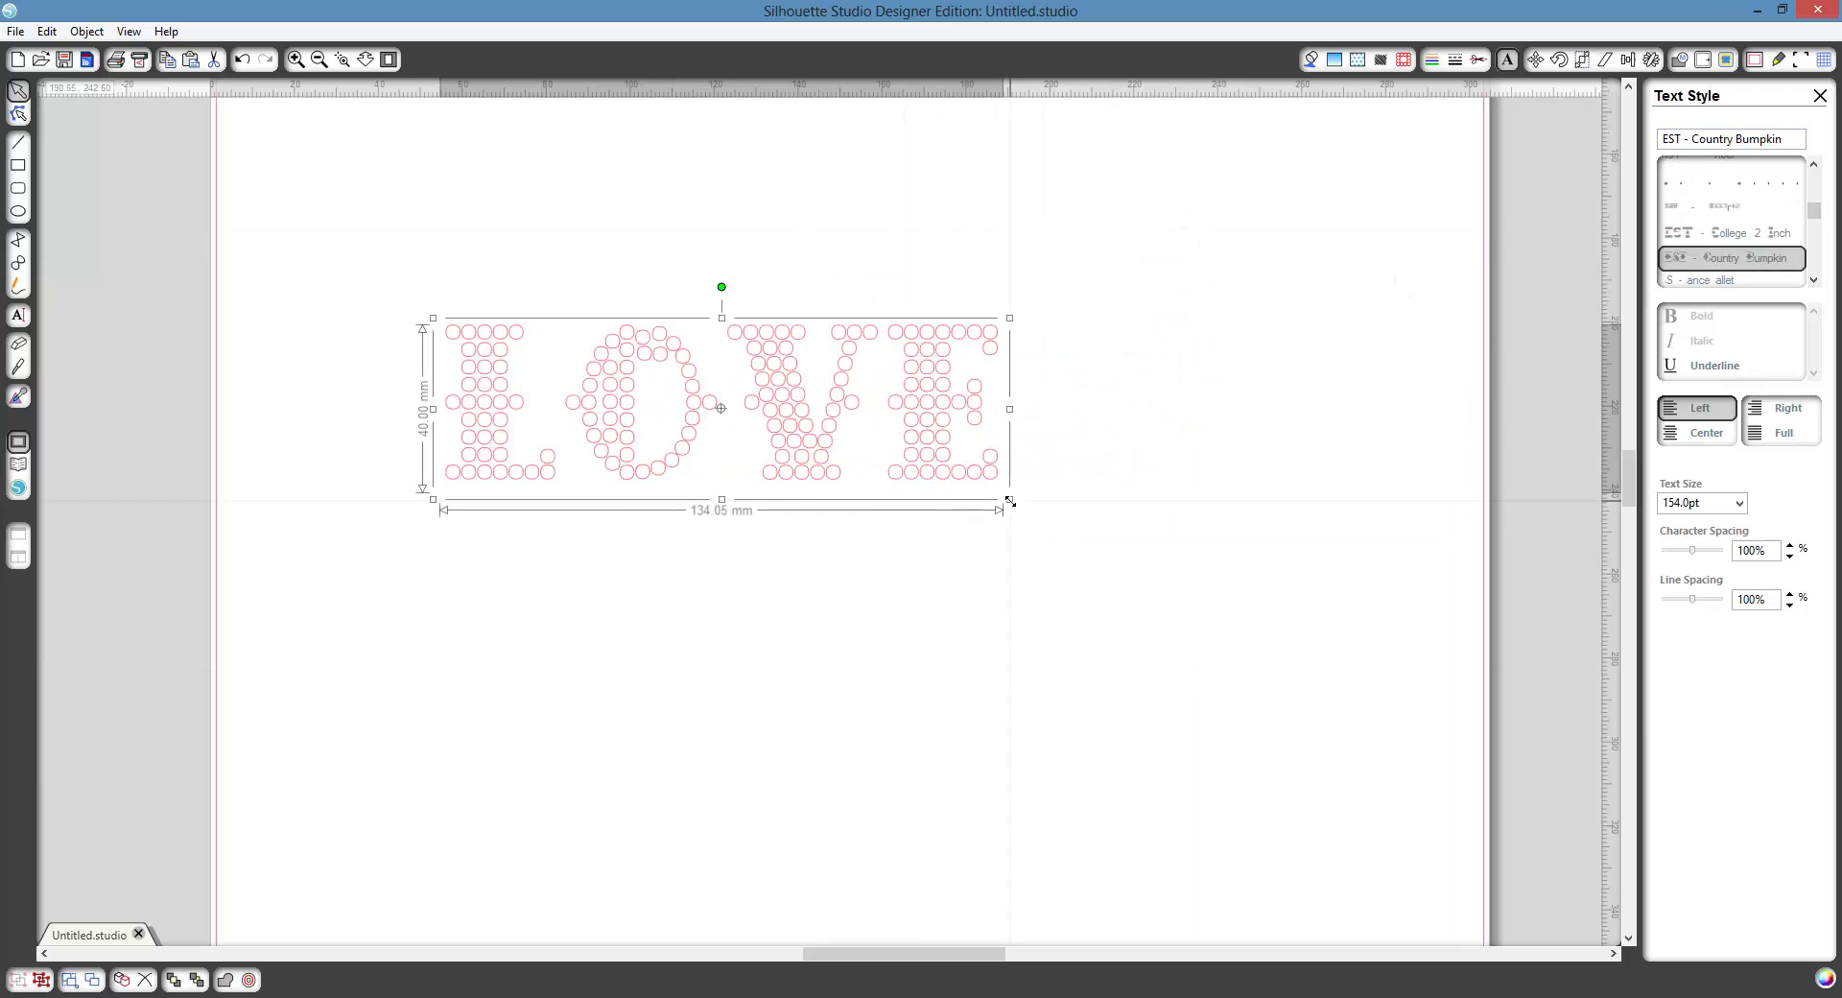
drag(1008, 501, 1315, 757)
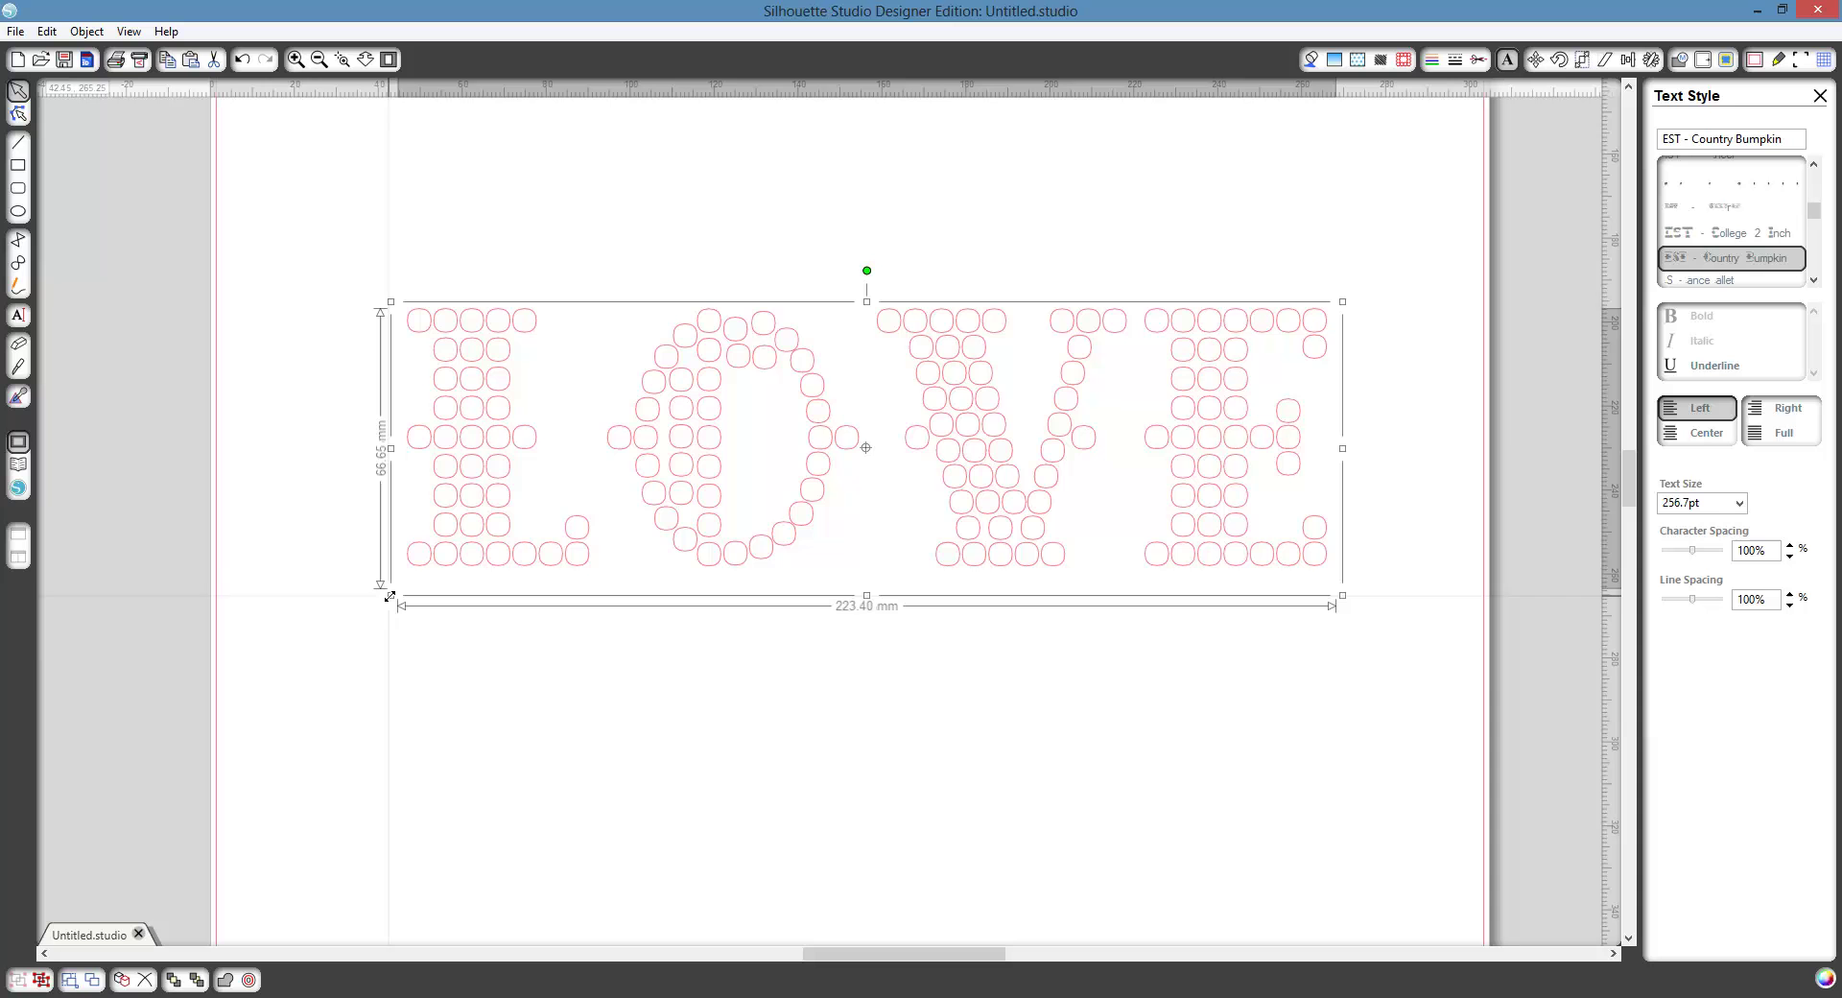
drag(376, 609, 253, 636)
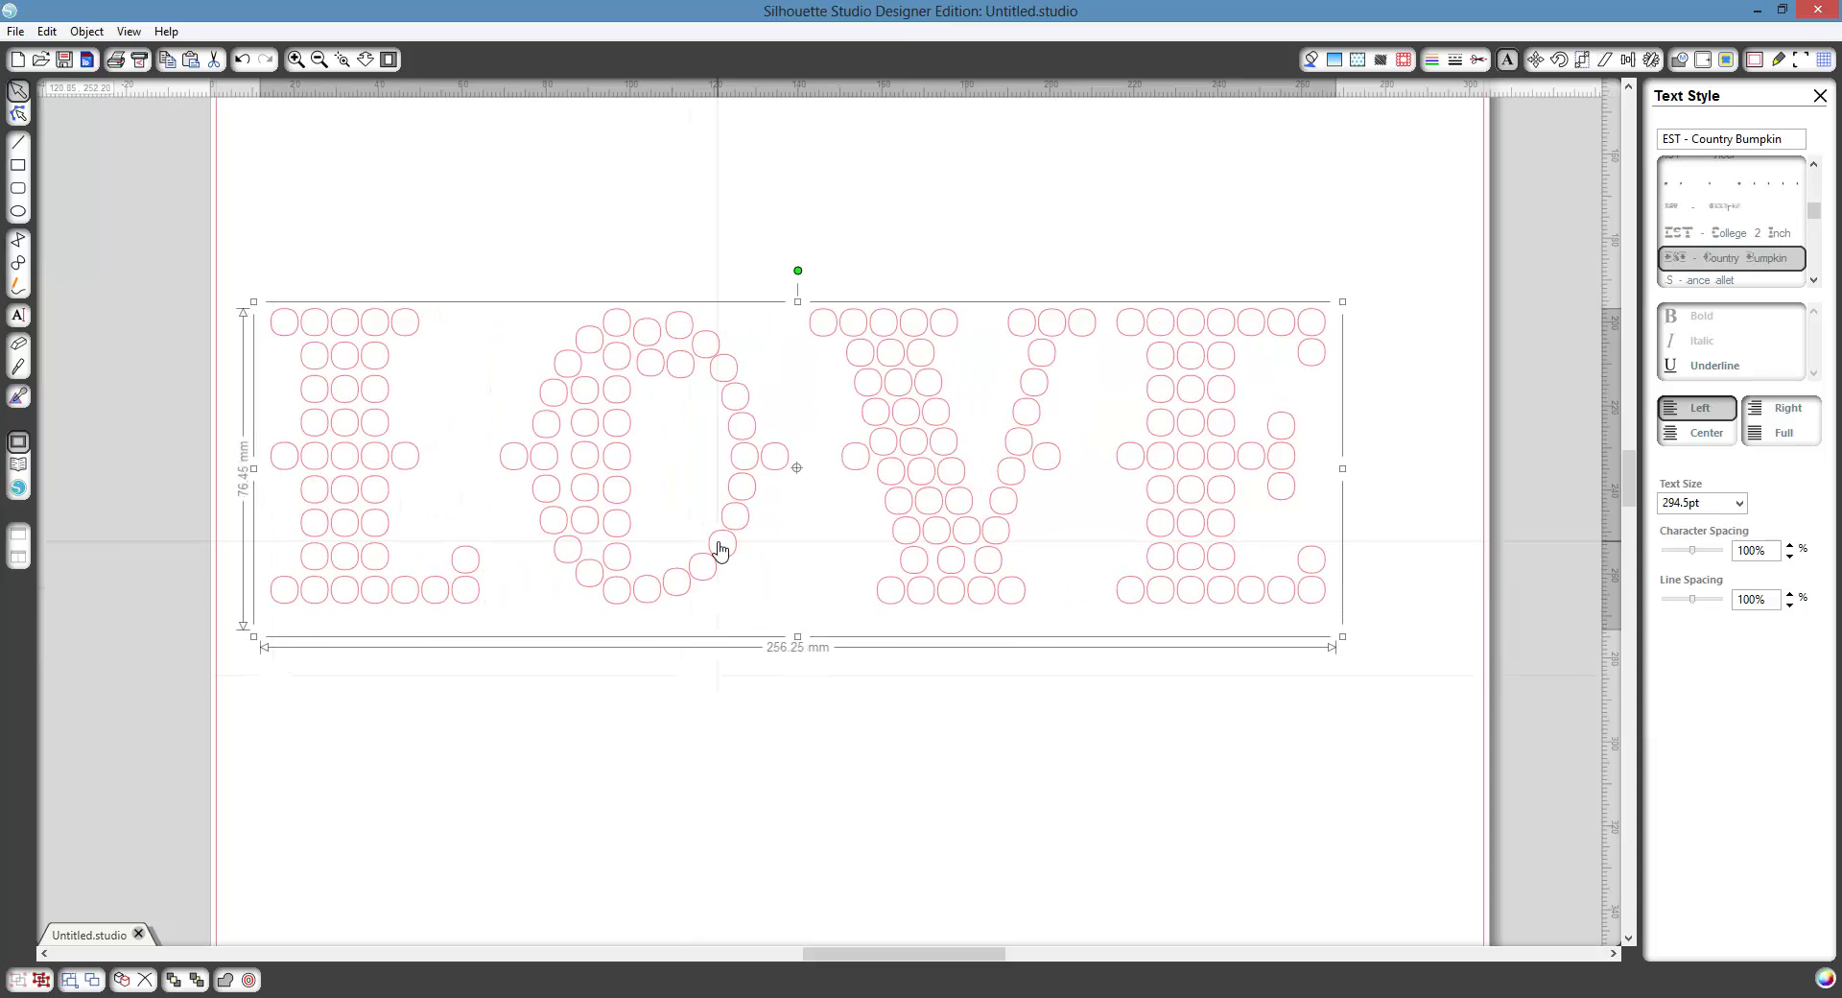
Open the Rhinestone panel, ungroup LOVE and release its compound paths into circles.
click(1403, 59)
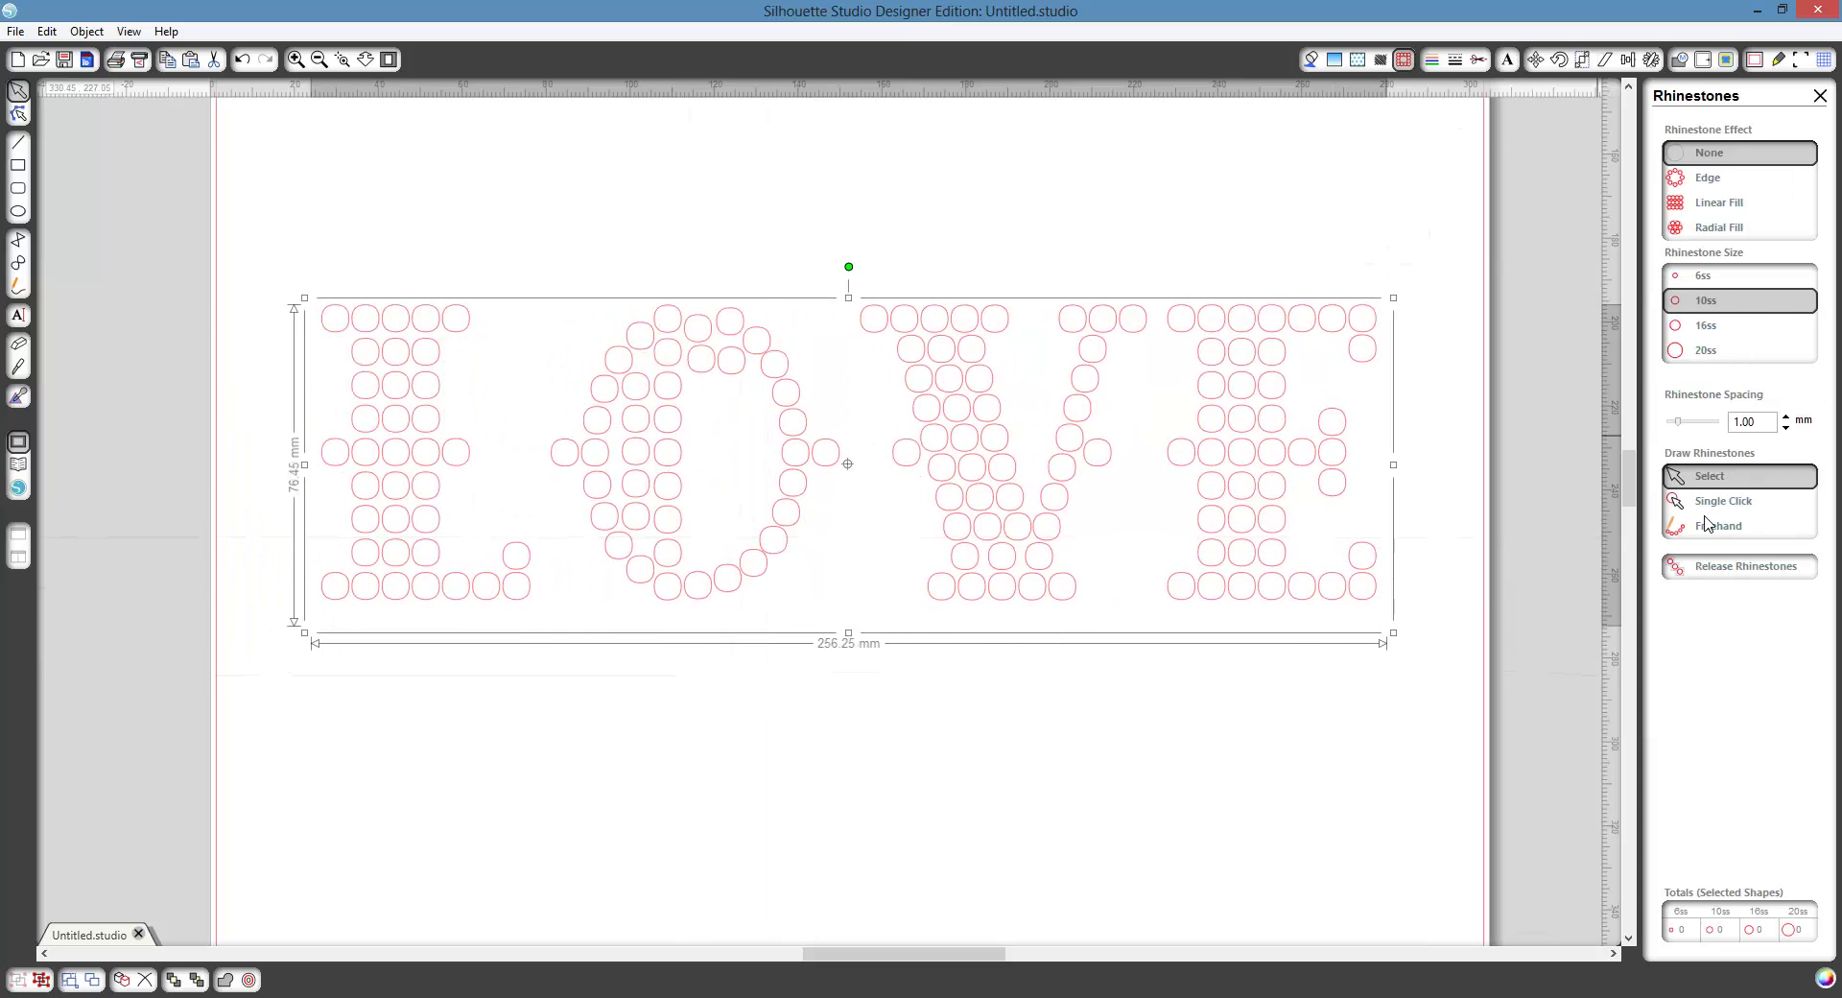
right_click(926, 444)
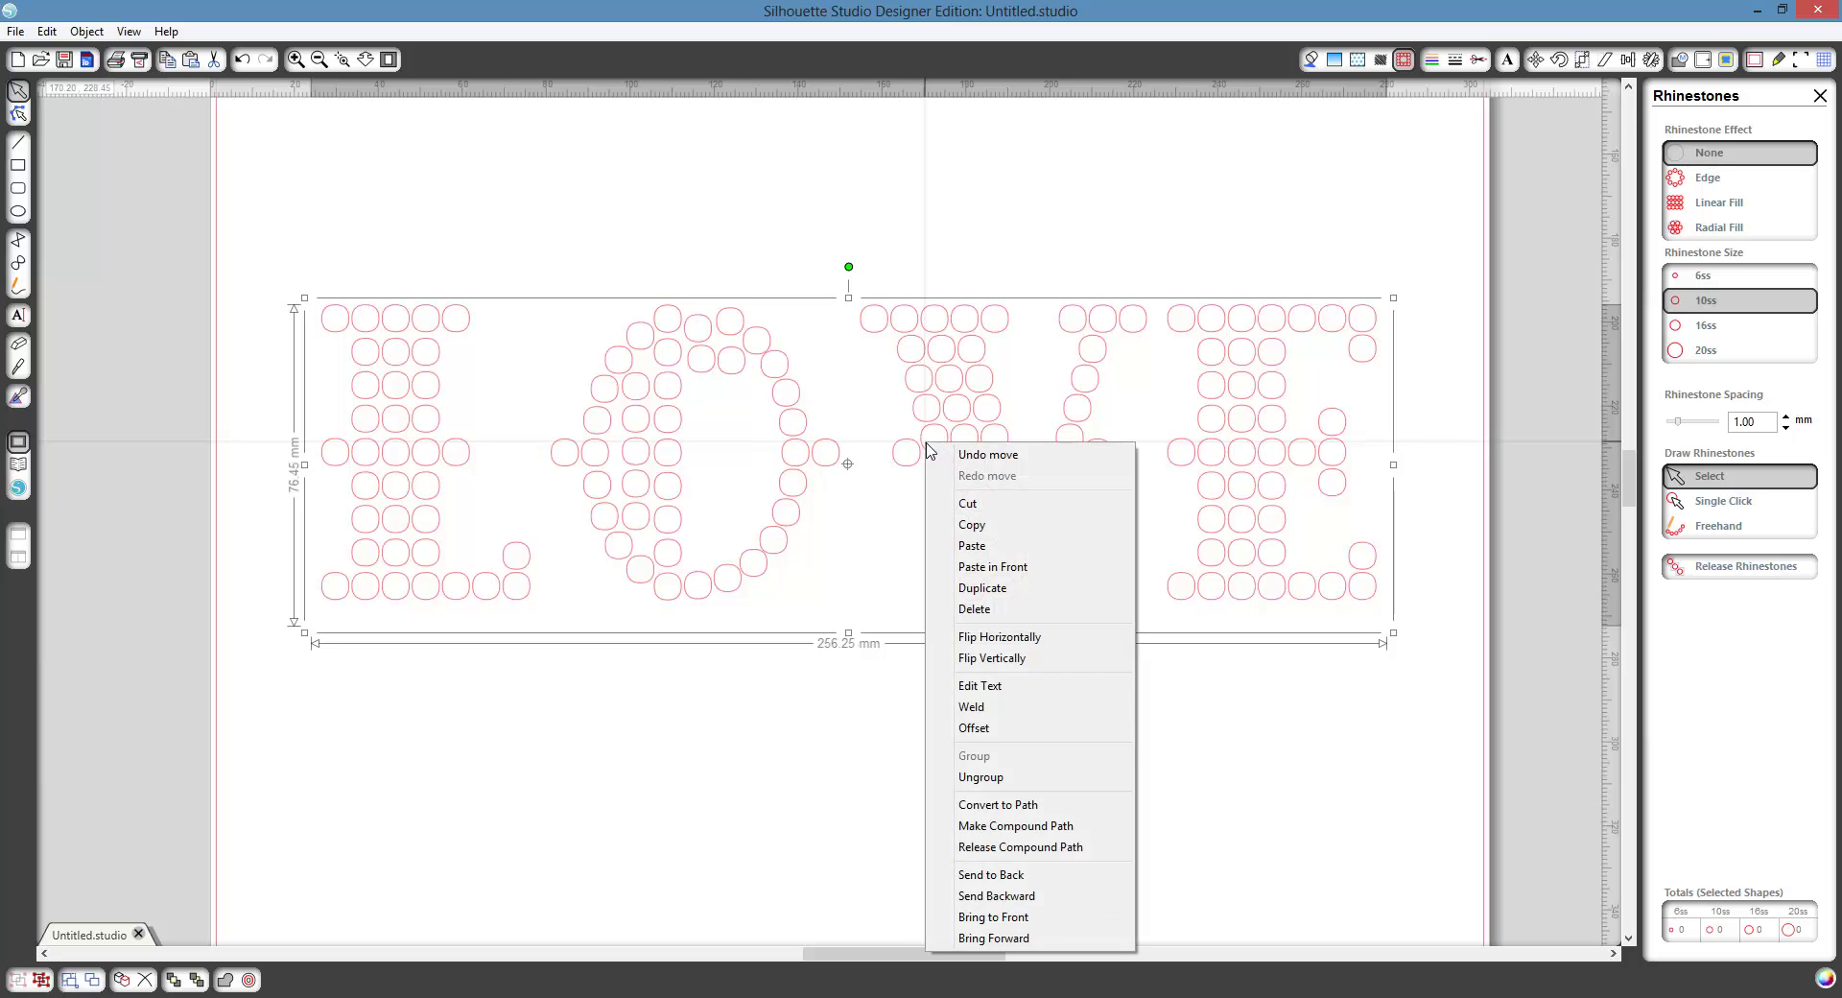
click(1010, 777)
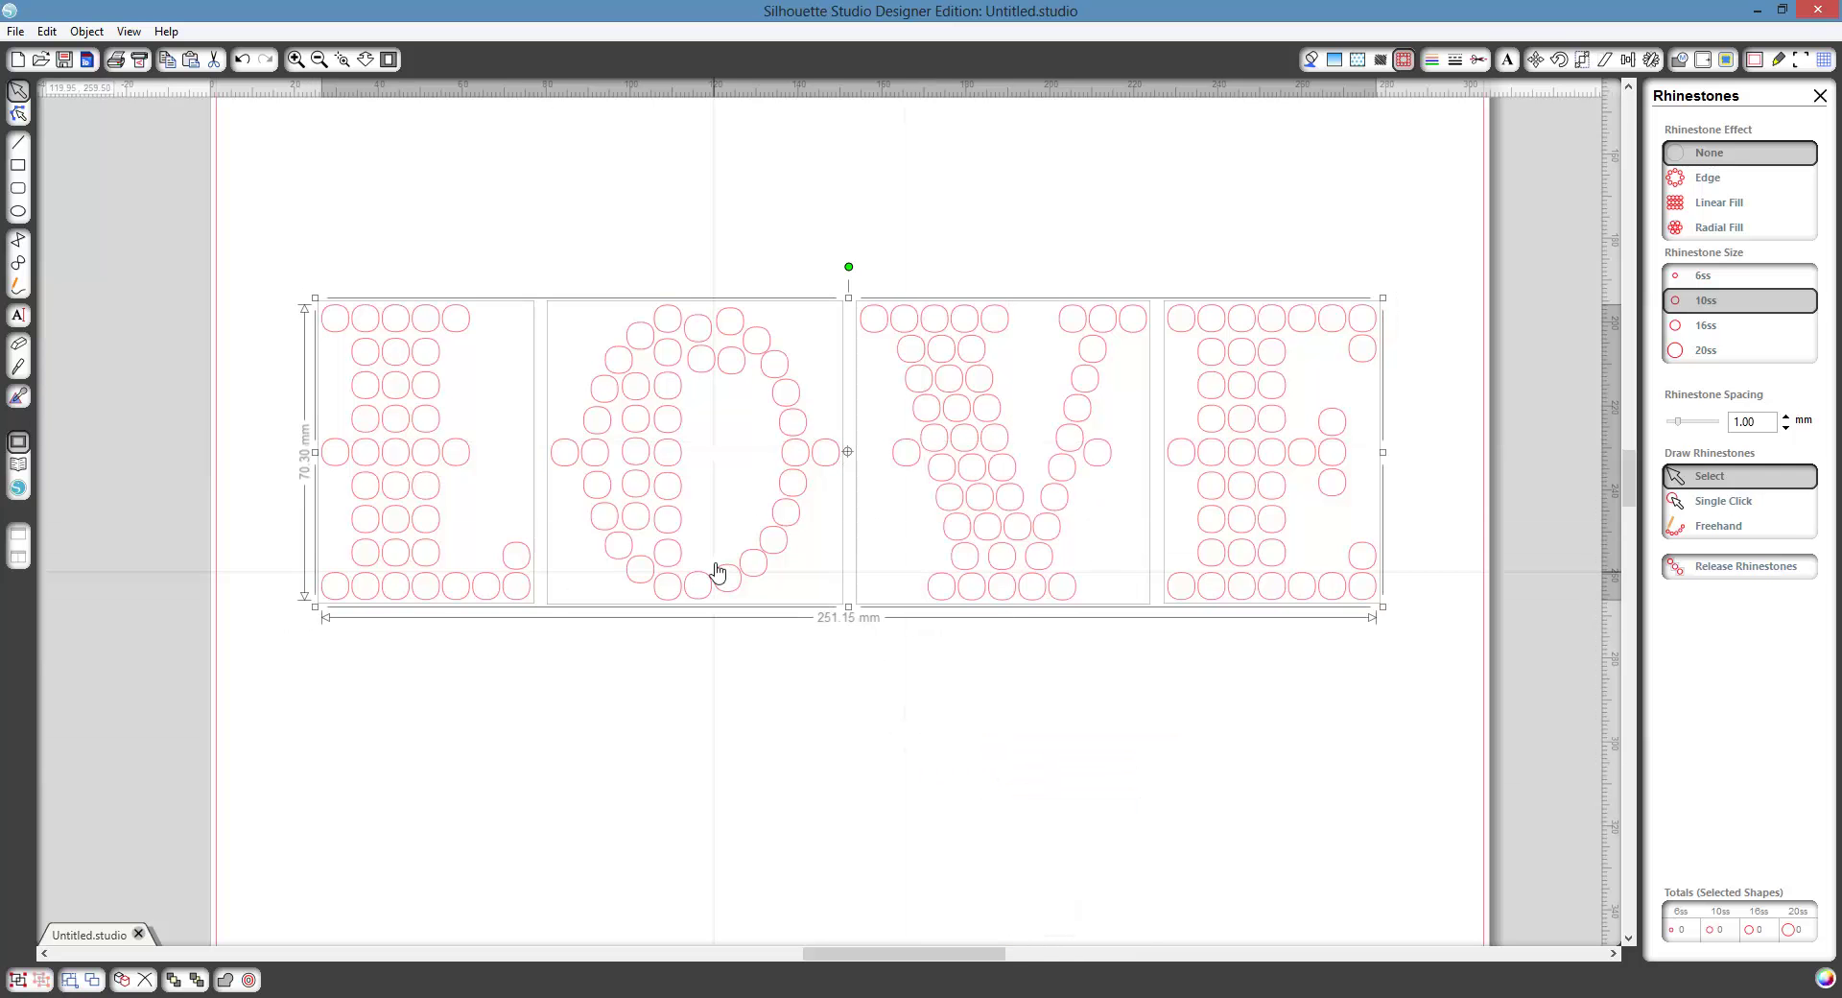
right_click(1237, 553)
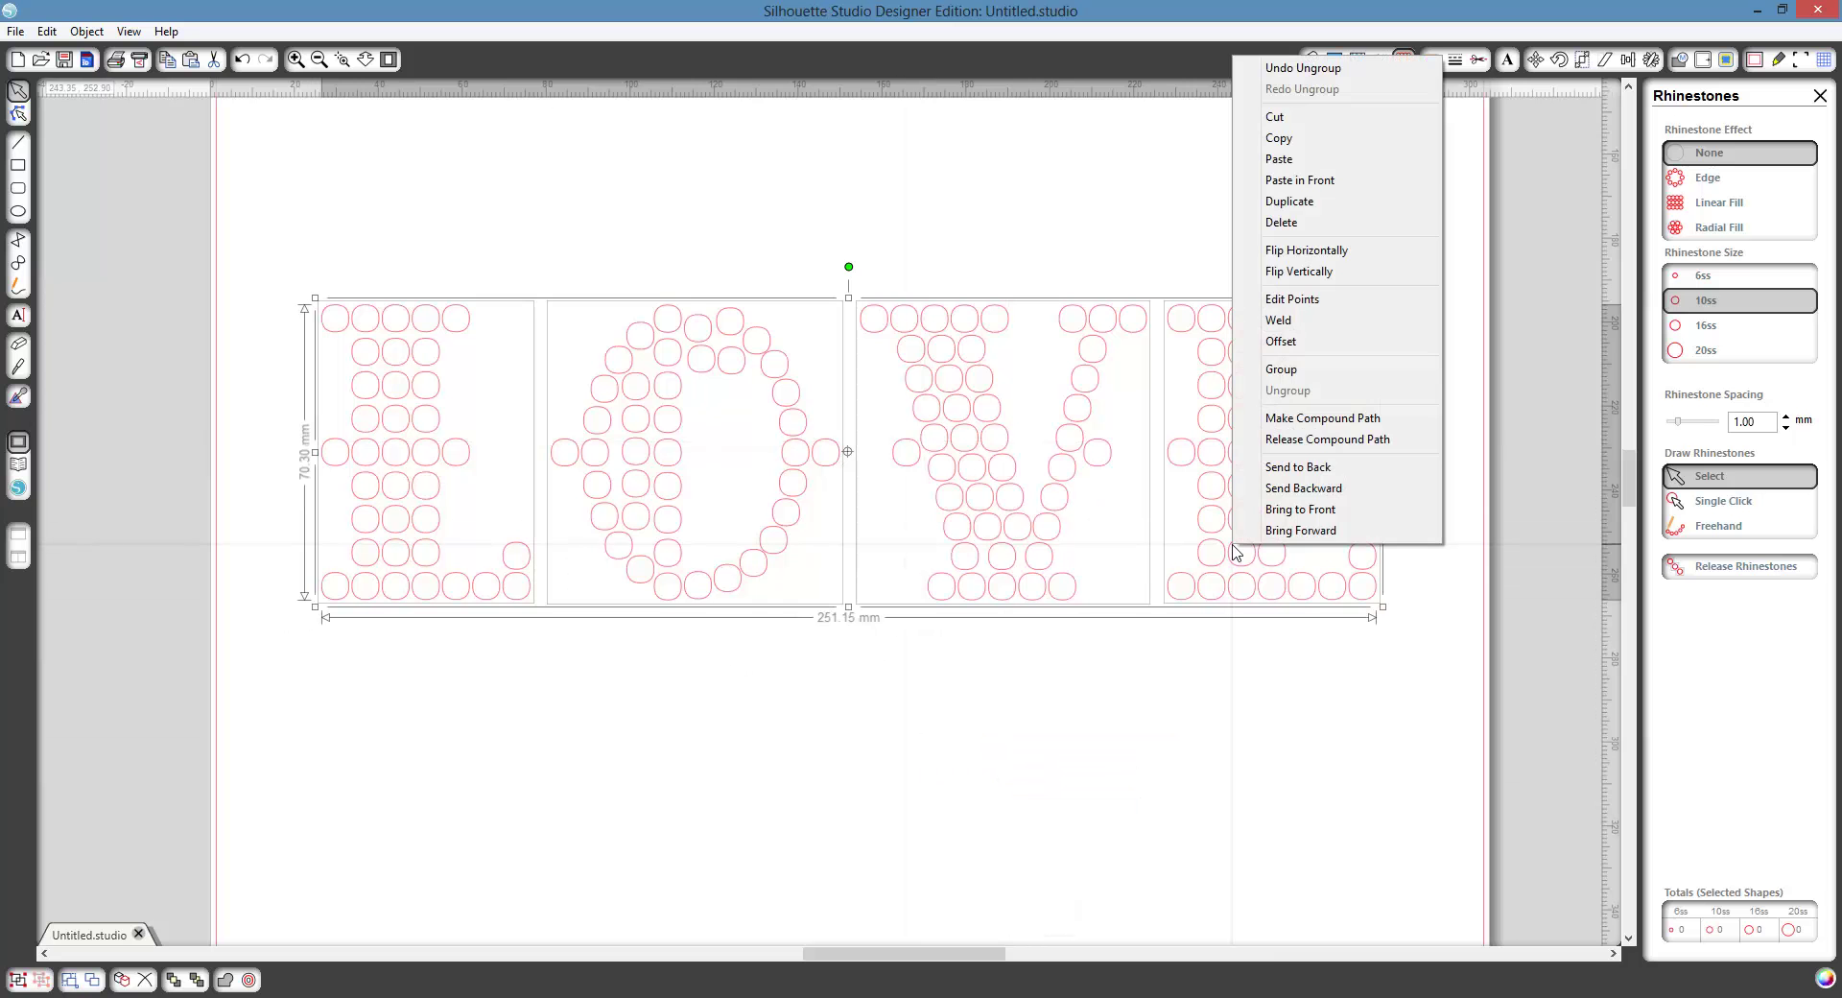
click(1315, 439)
Check one stone of the L, then marquee-select all the LOVE letters.
click(964, 671)
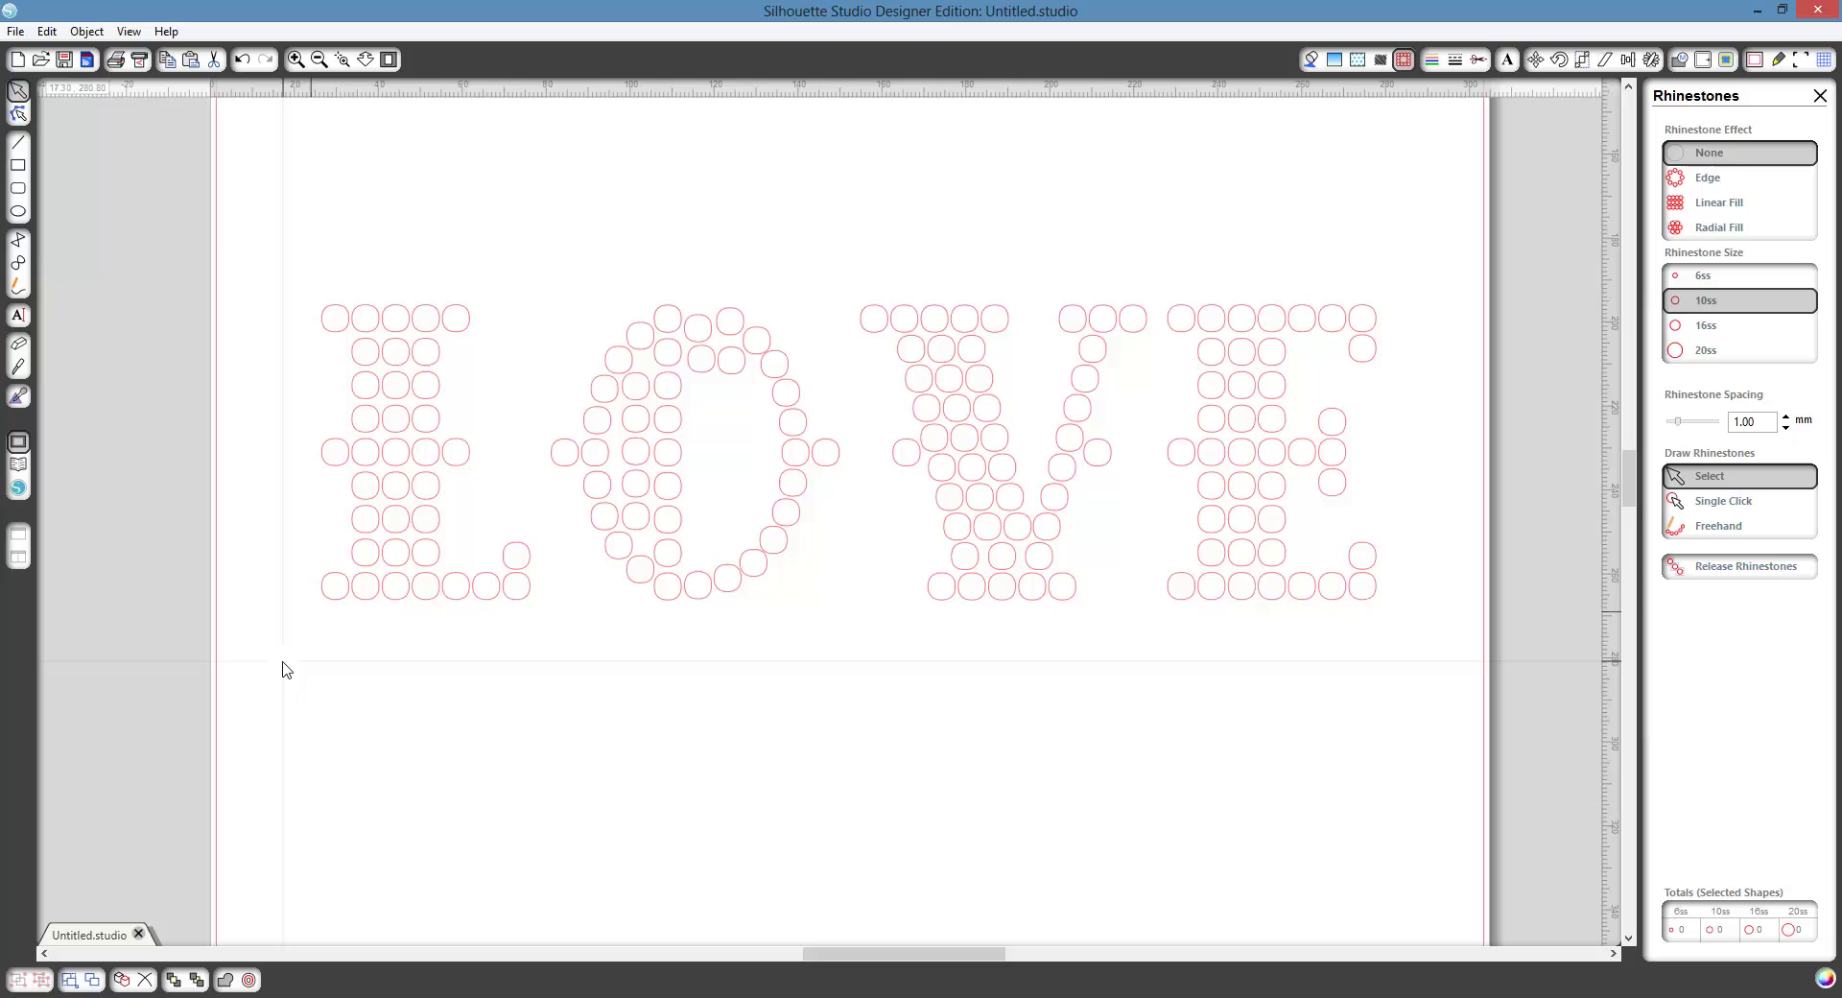
drag(282, 661, 1400, 254)
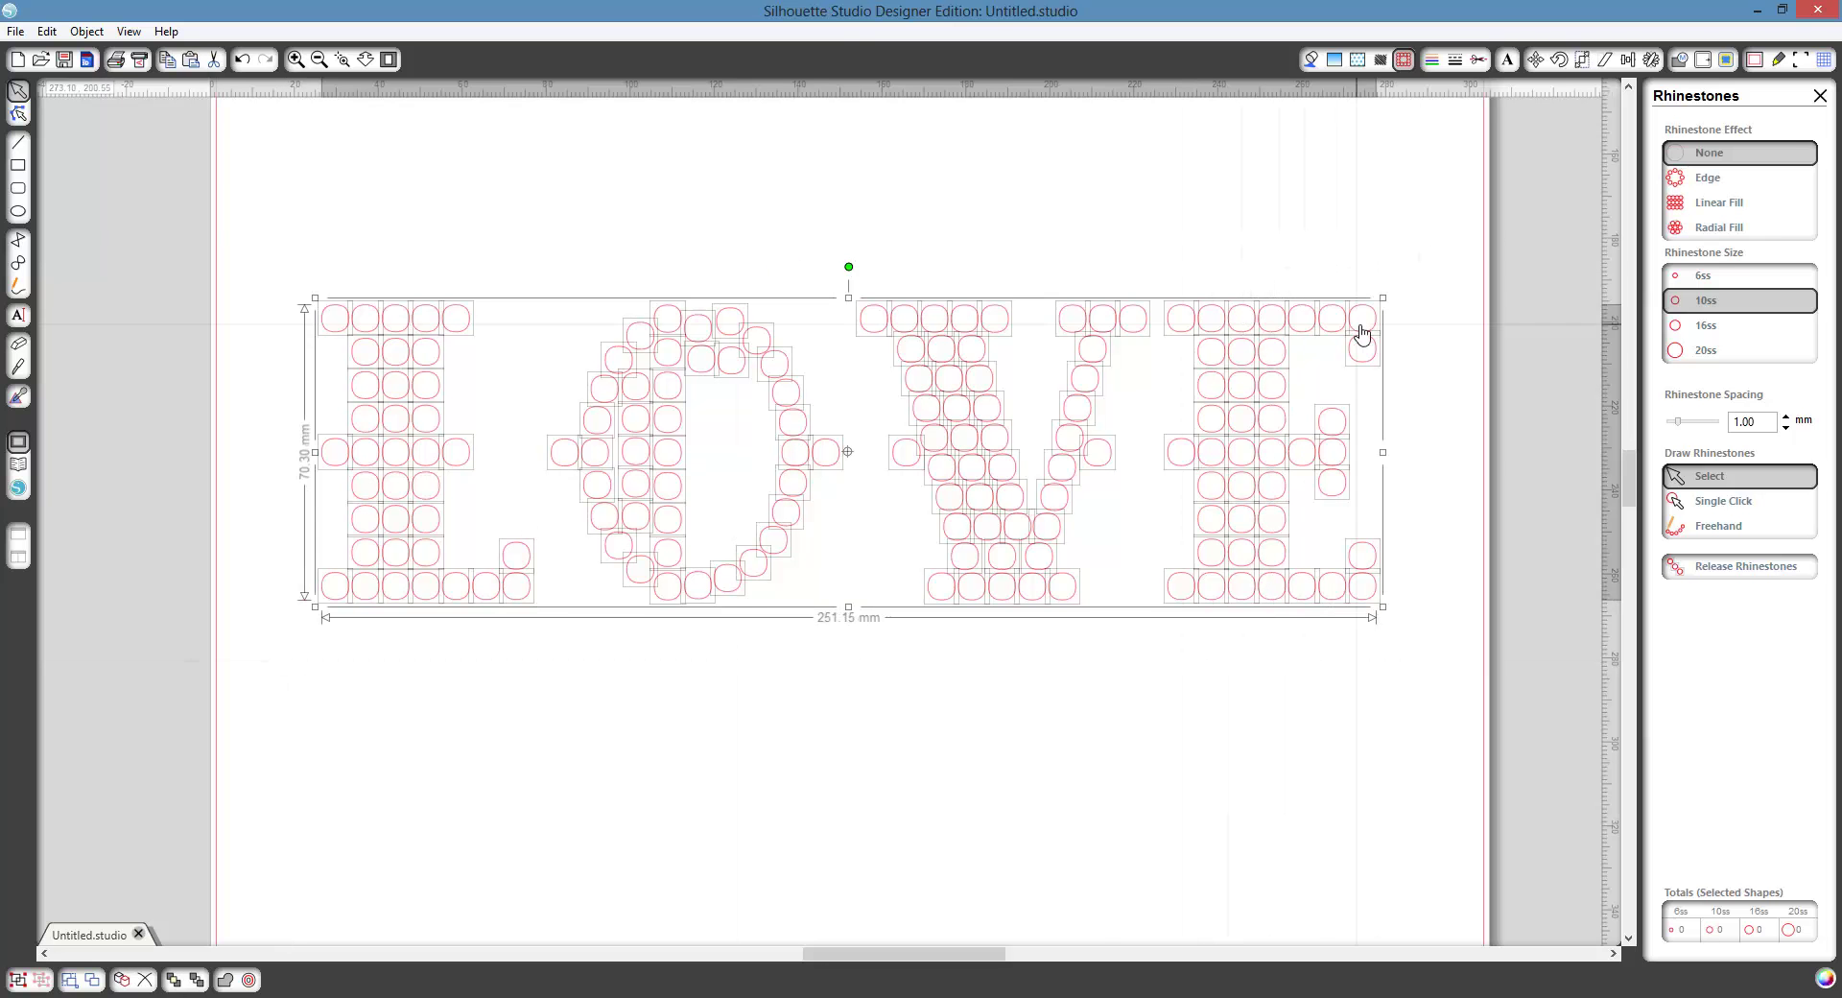
click(606, 707)
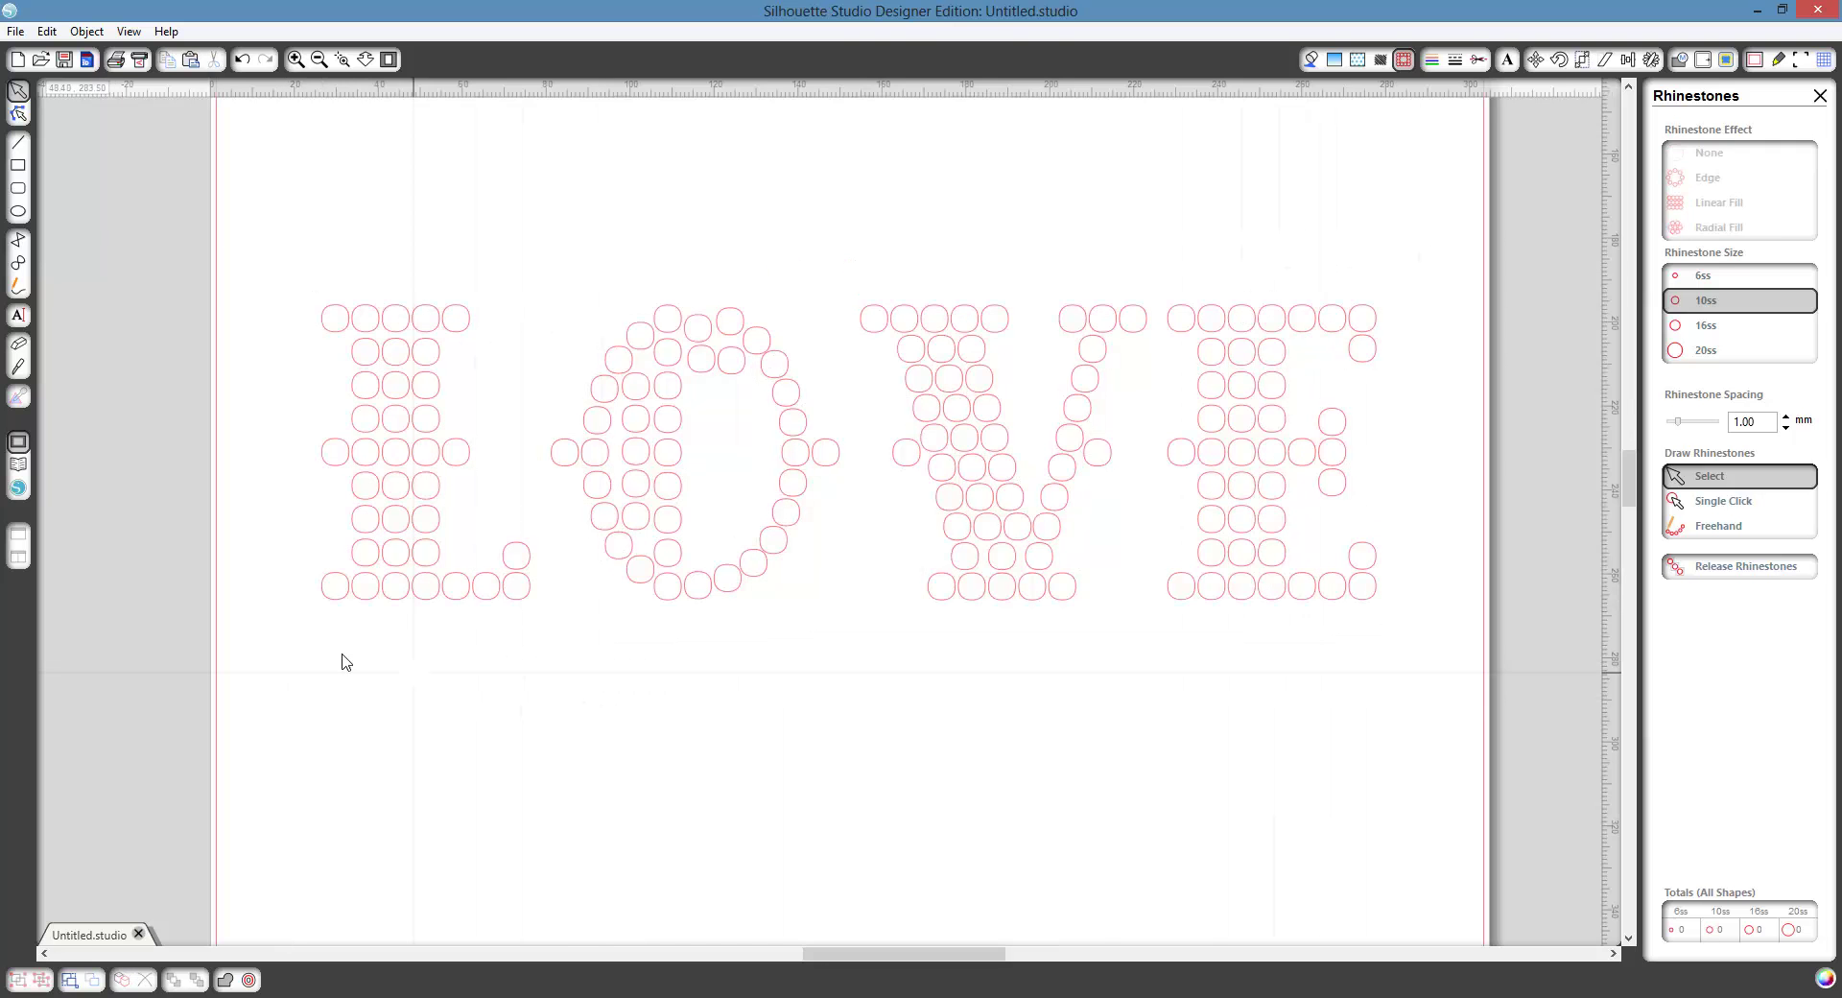
click(453, 596)
drag(282, 645, 1326, 276)
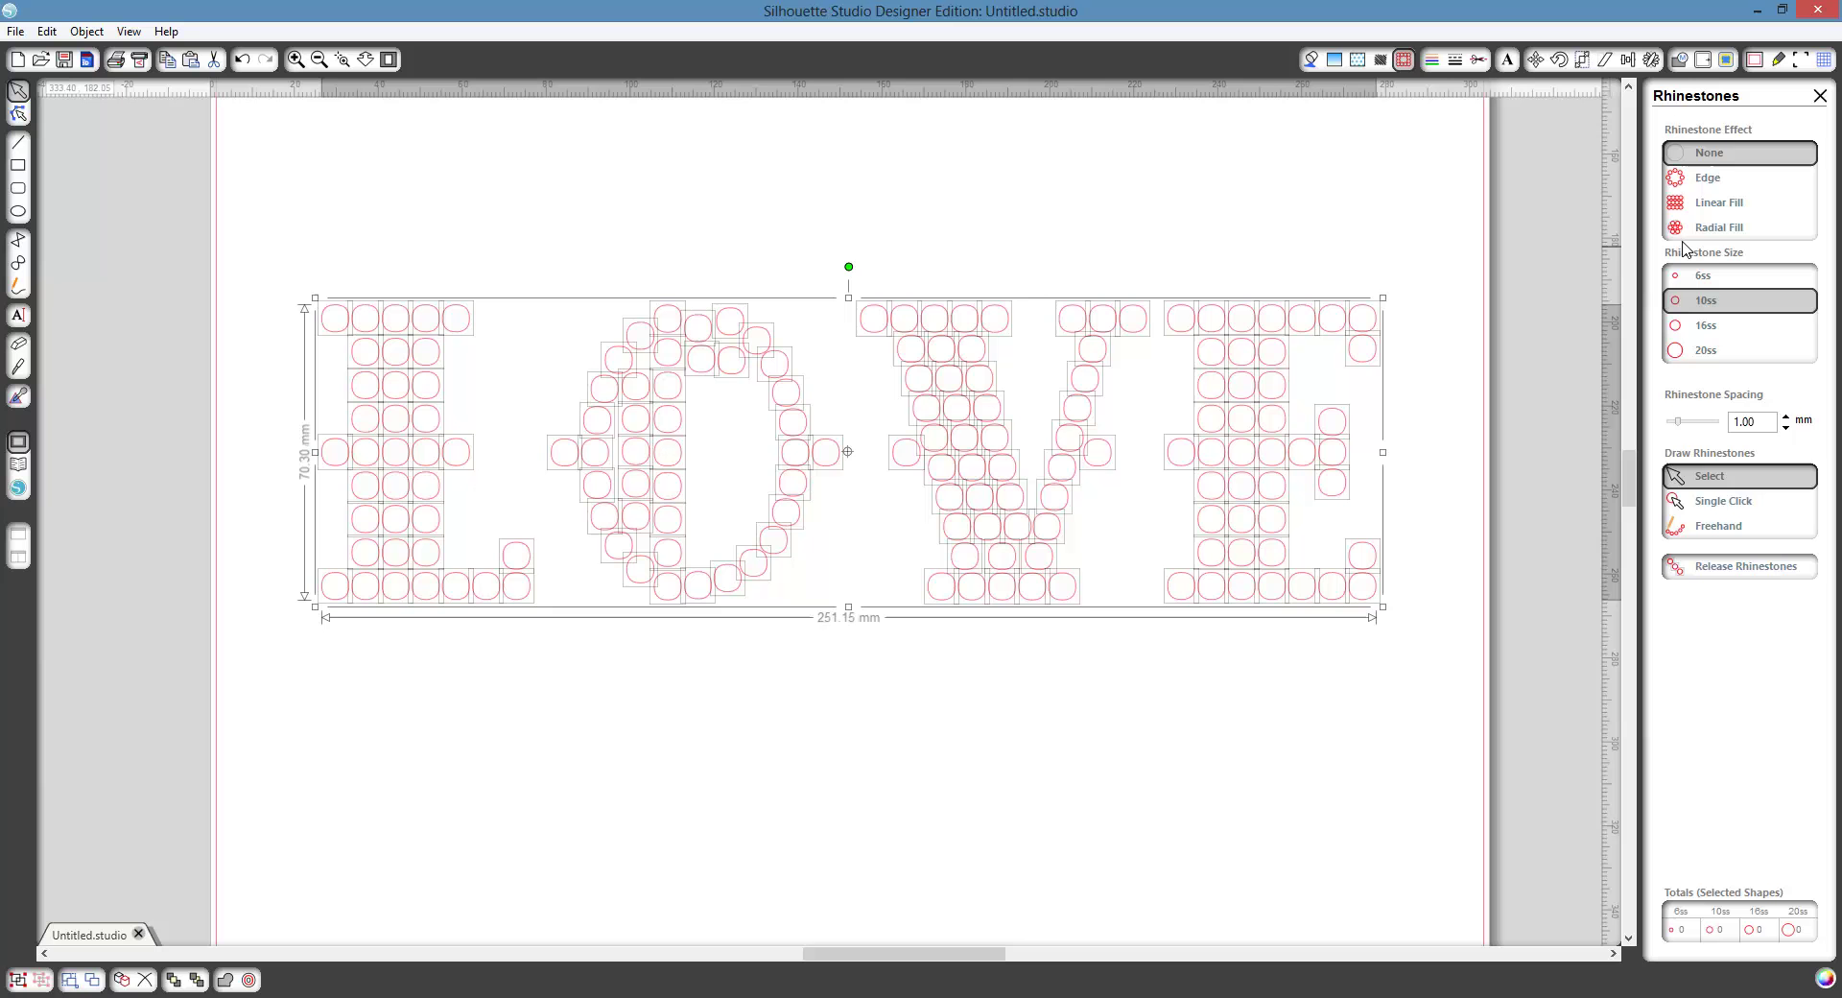
Fill LOVE with 10ss Radial Fill rhinestones and shrink it to about 157 mm wide, giving 164 stones.
click(1721, 236)
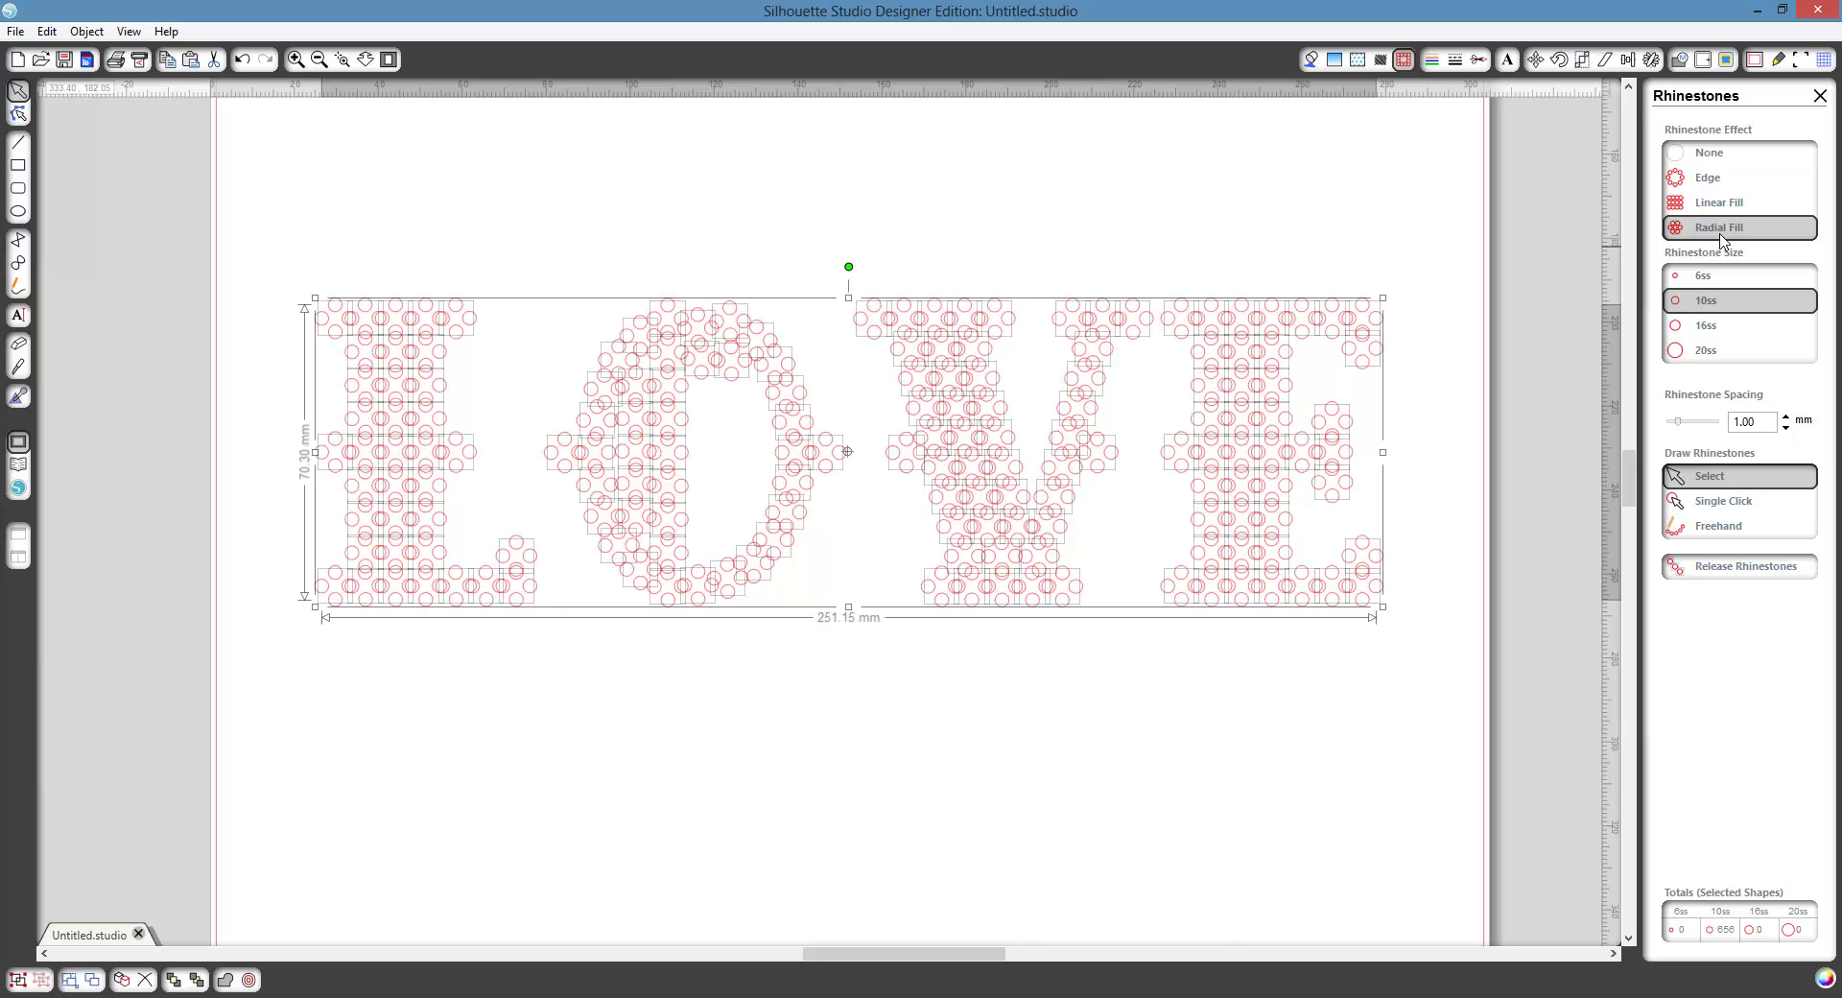
click(1122, 686)
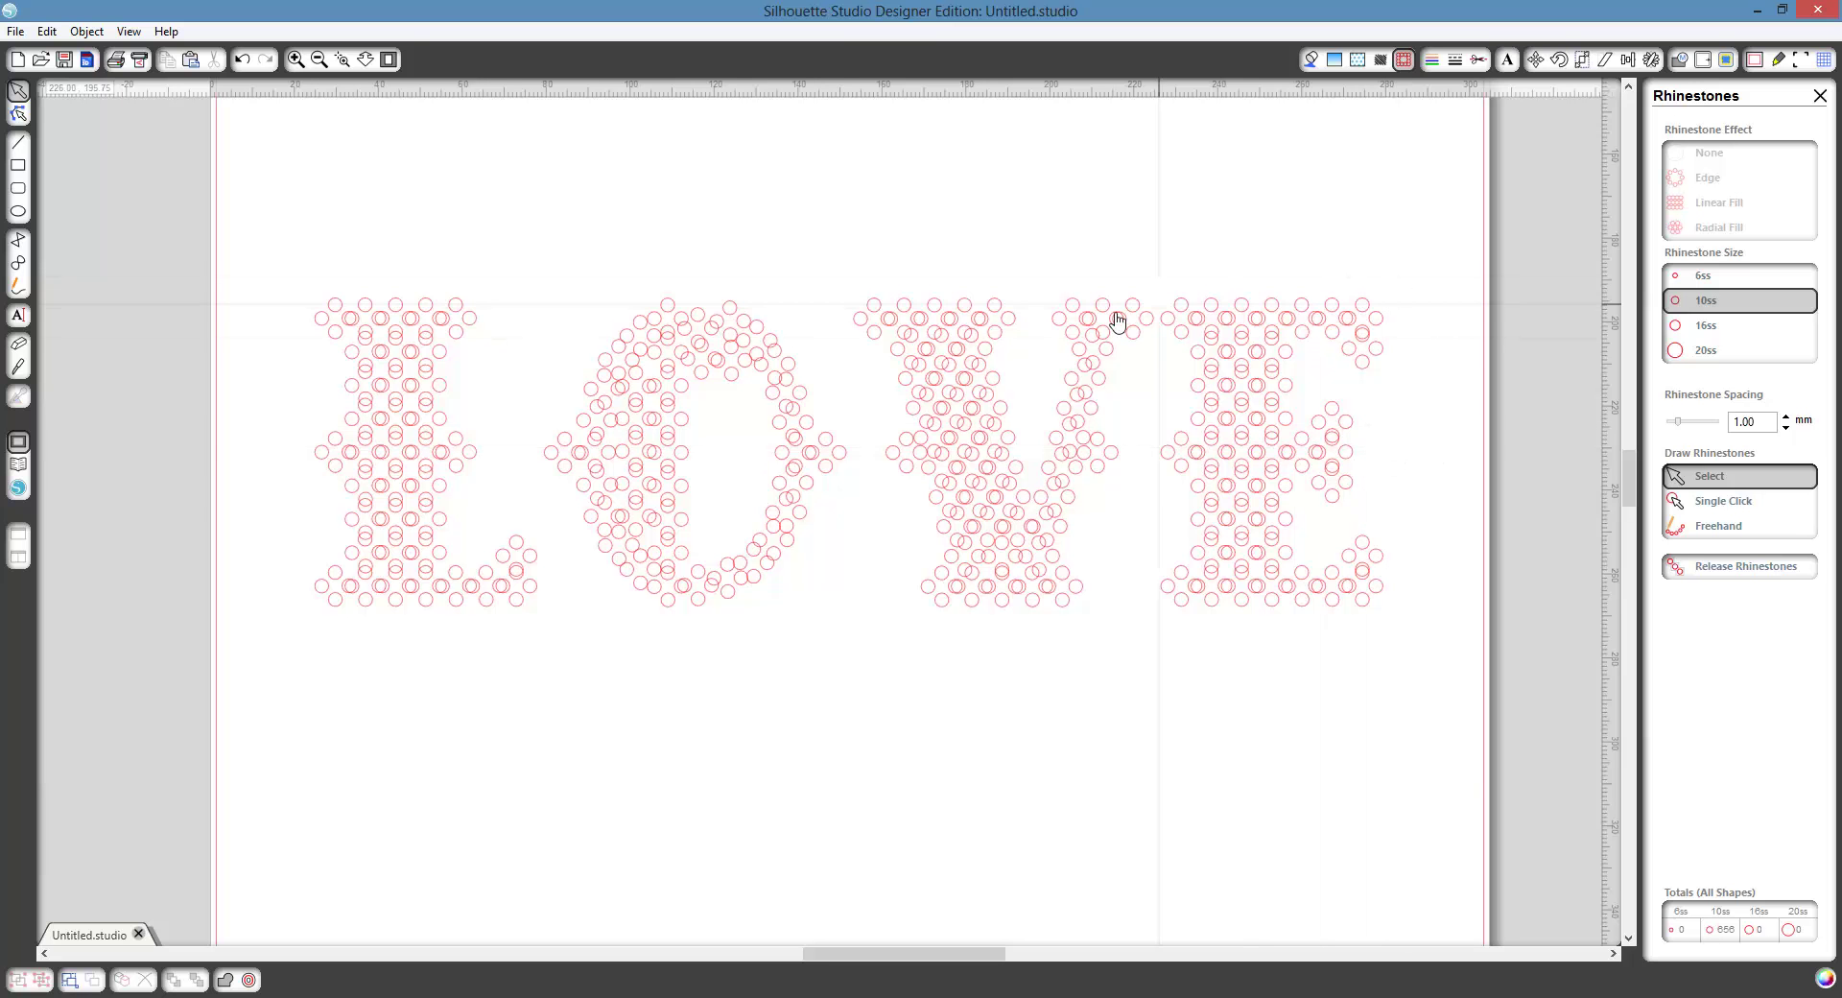
drag(253, 239, 1458, 708)
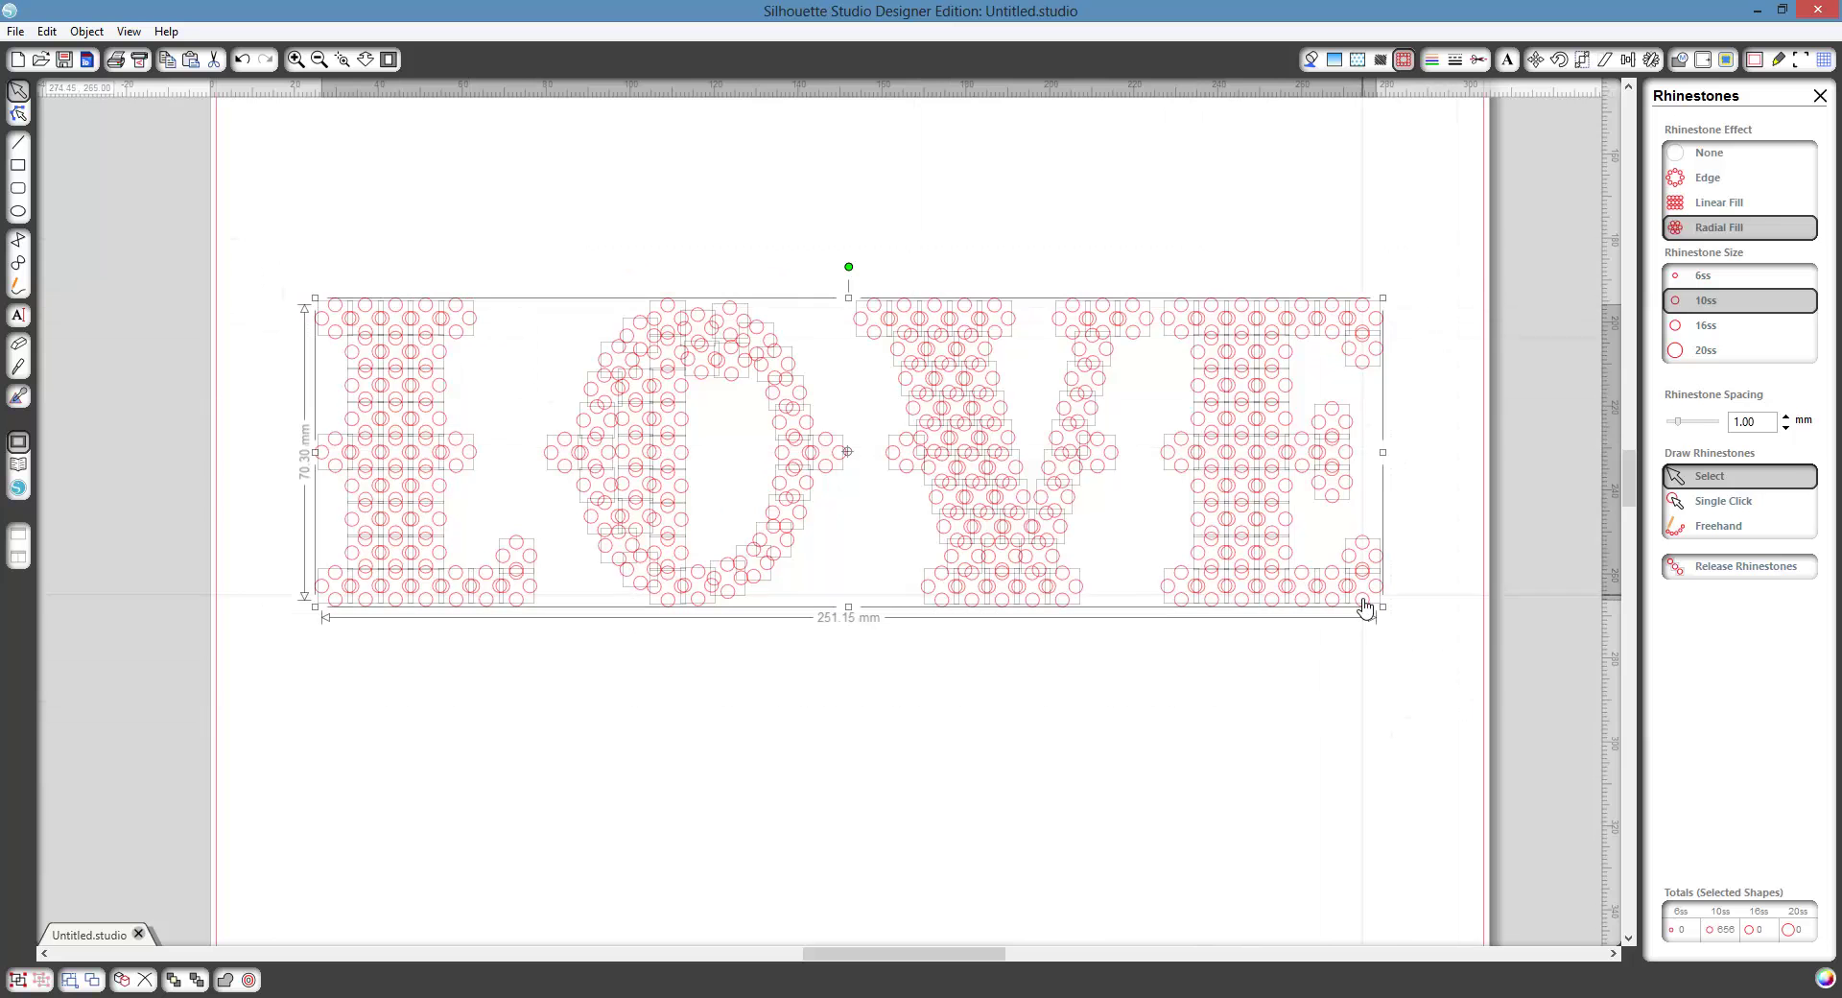
click(1388, 614)
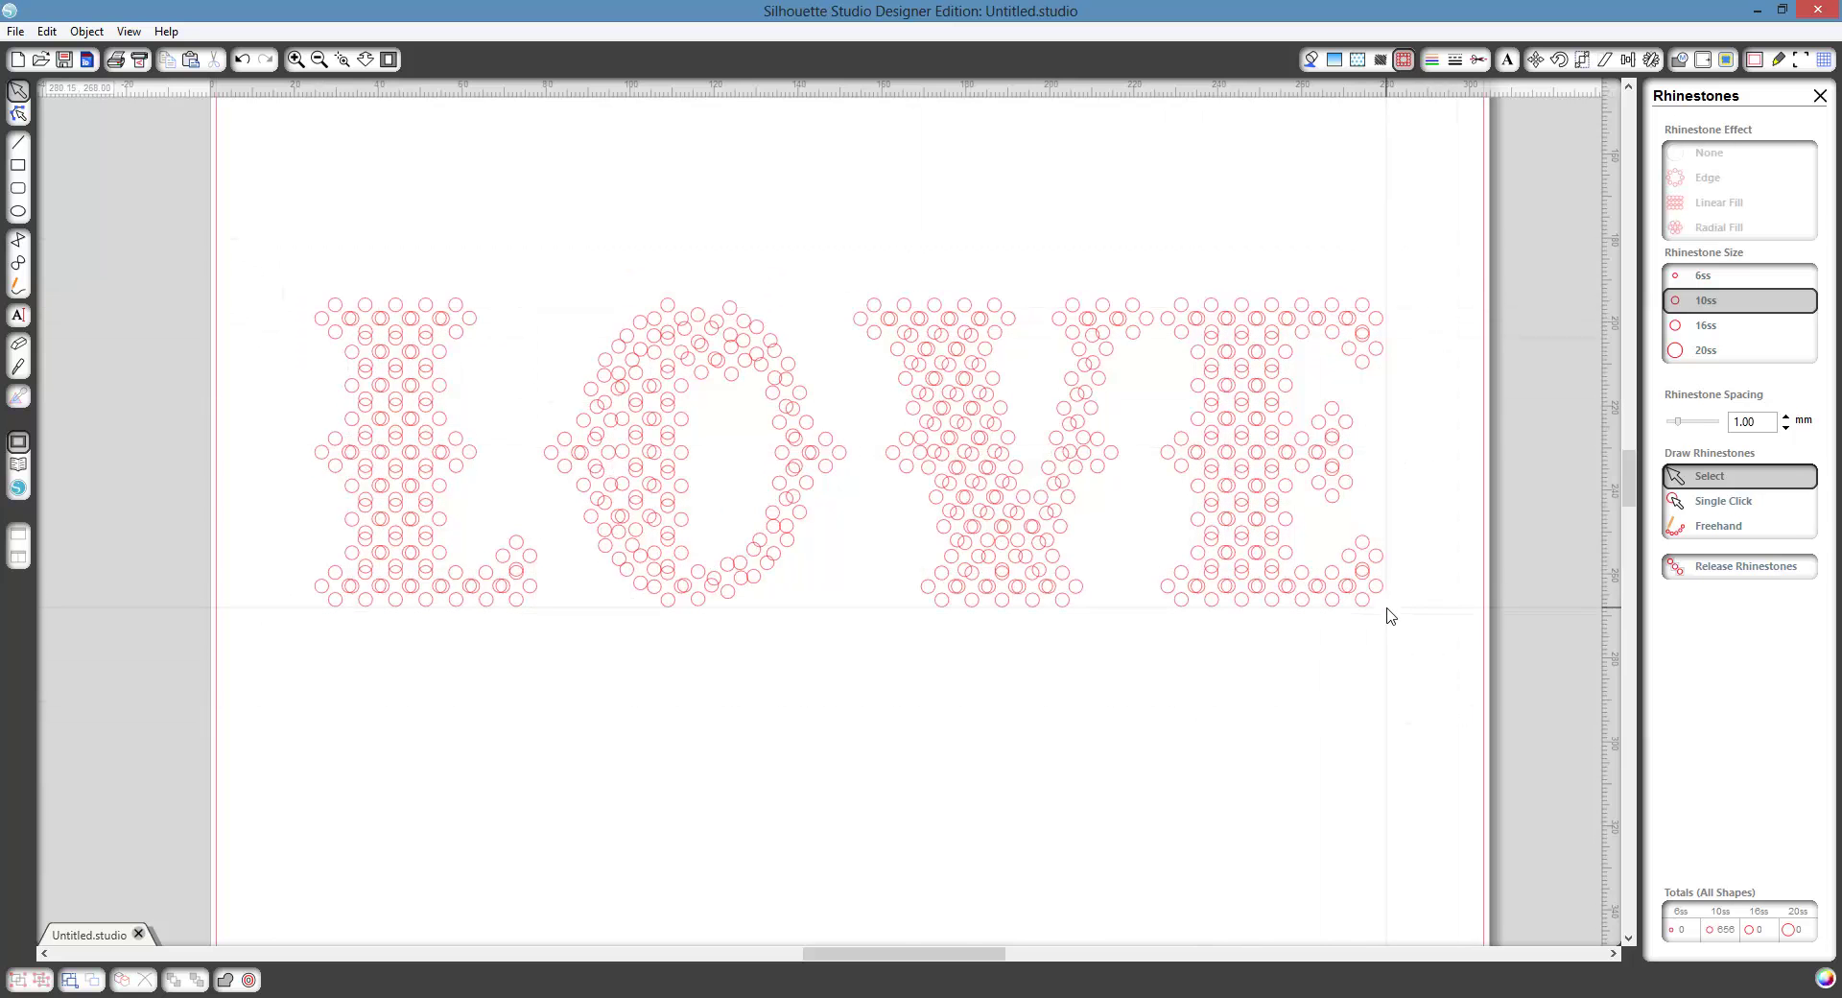
drag(1453, 235, 144, 710)
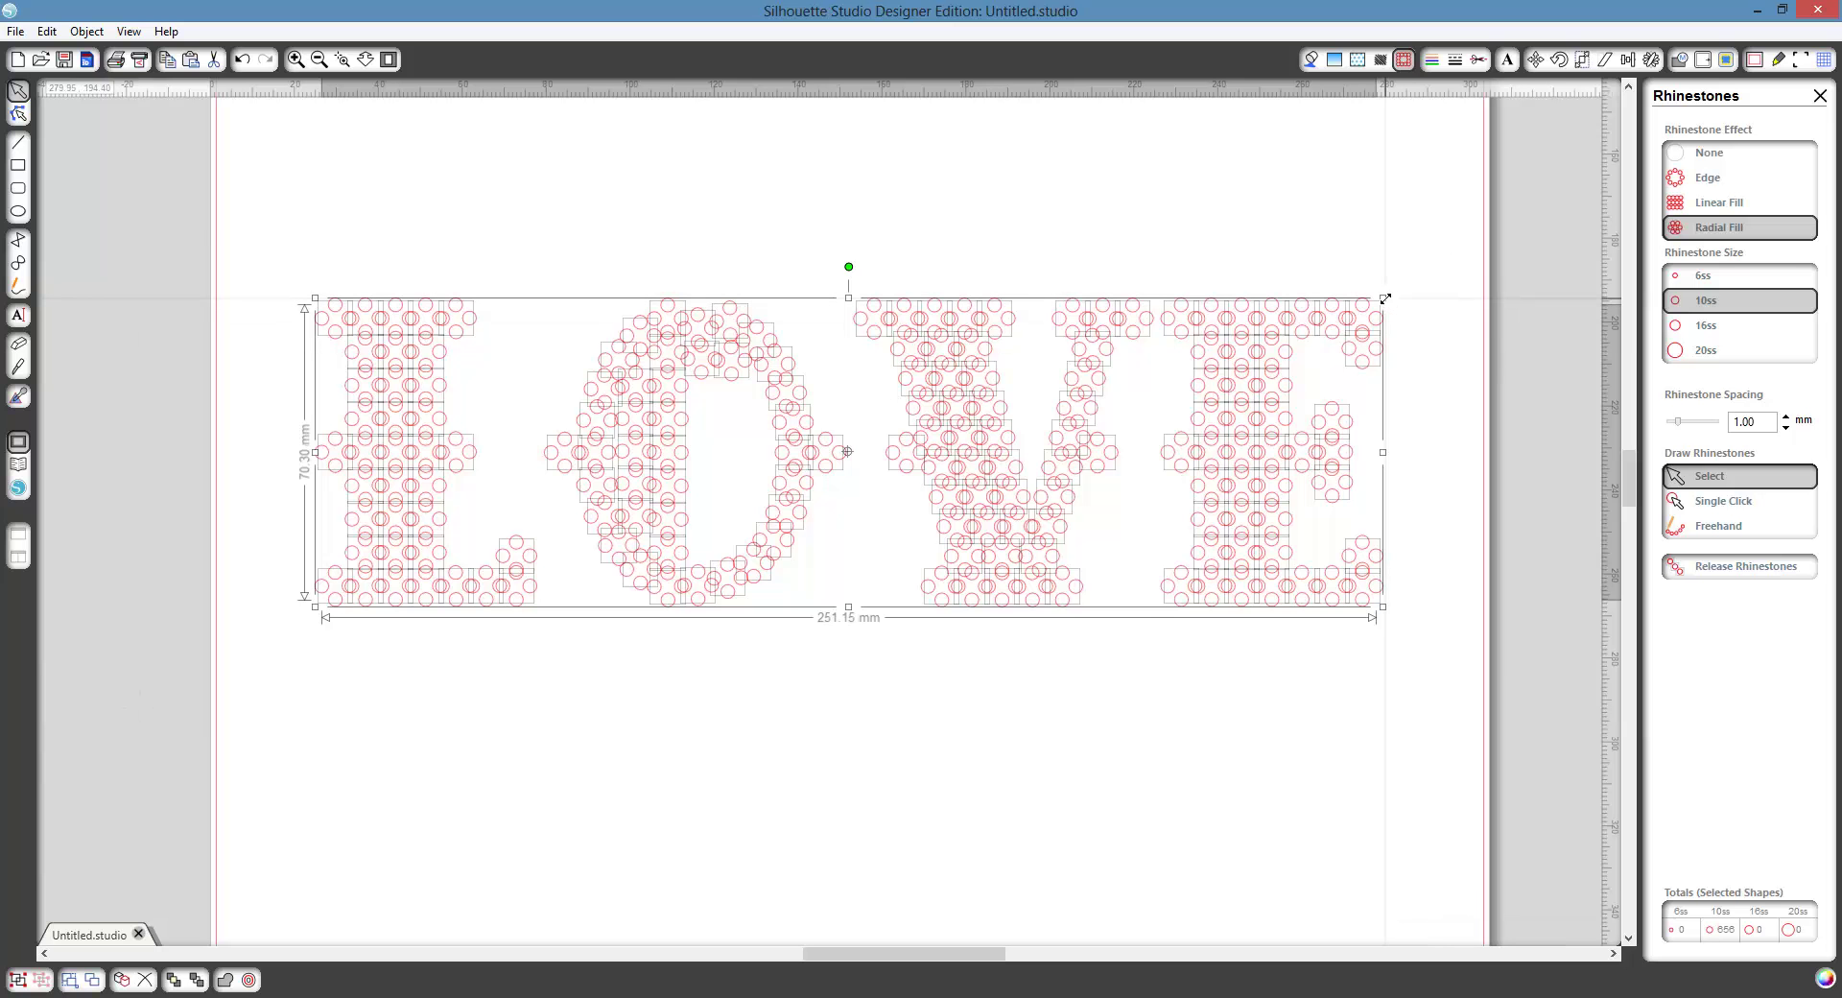
drag(1384, 301, 977, 426)
click(738, 697)
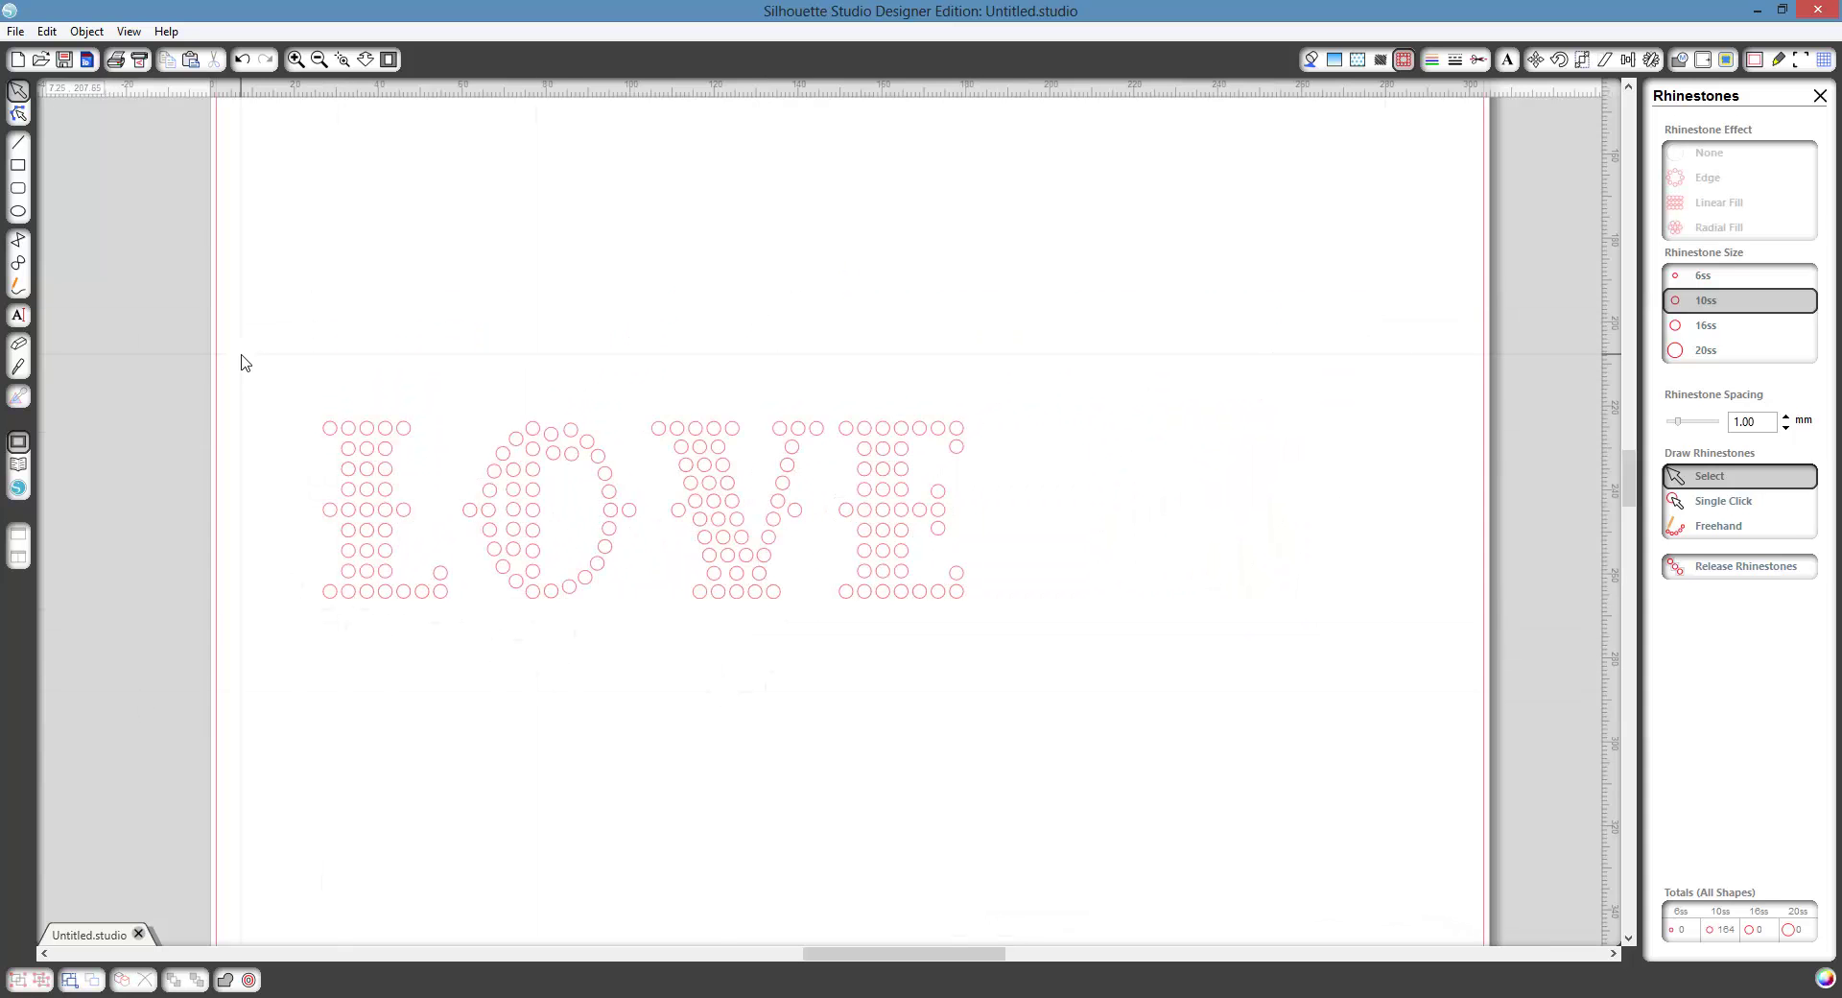
Select the rhinestone LOVE and move it to the right on the page.
drag(282, 366, 1184, 707)
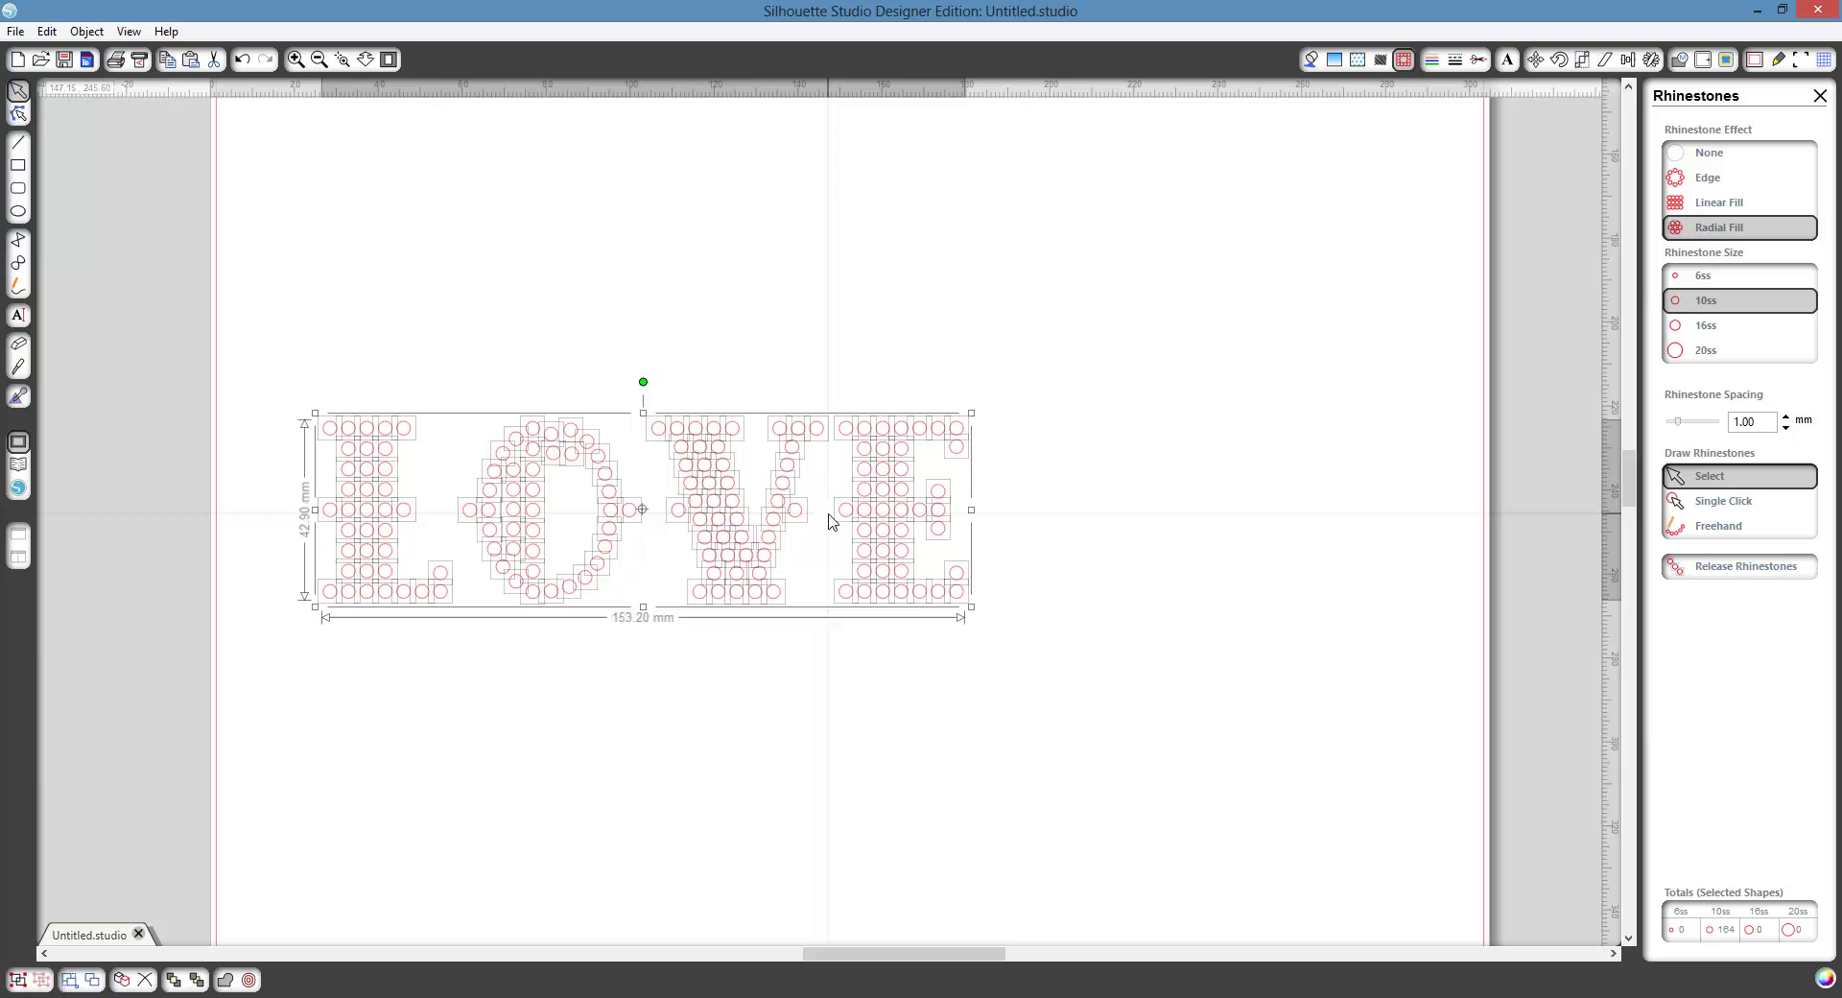
drag(845, 521, 1026, 523)
click(901, 655)
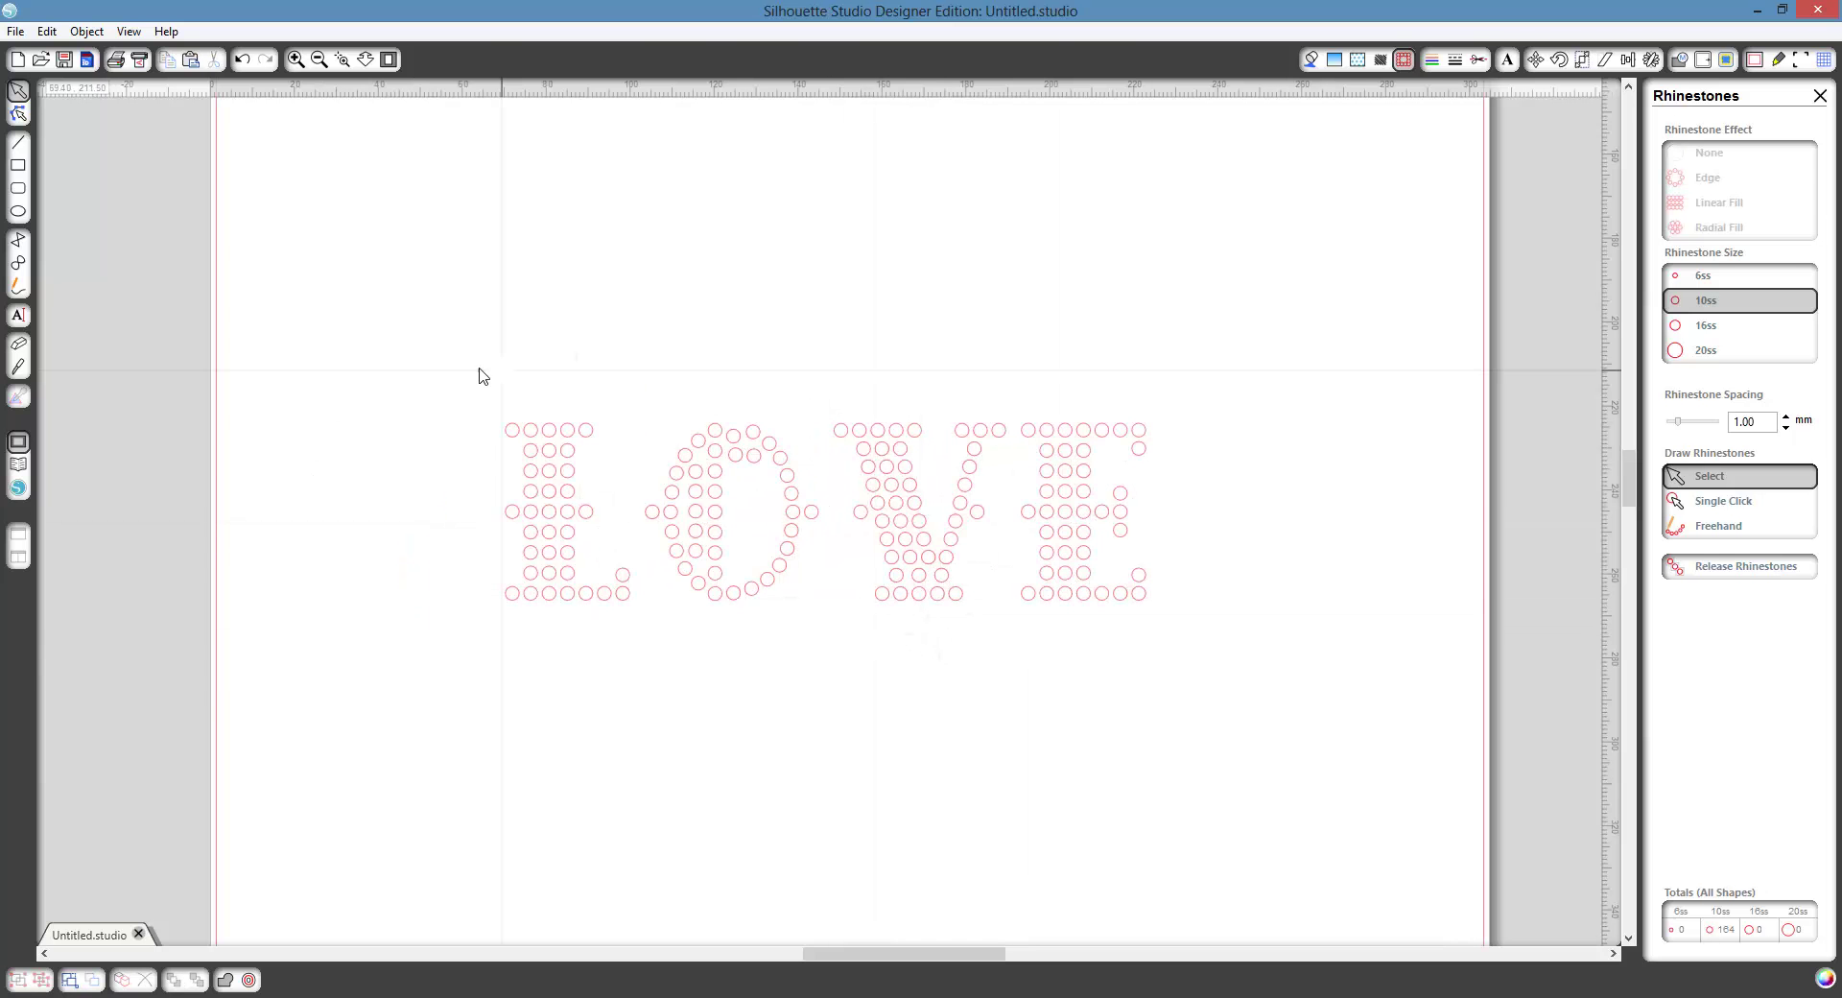
Shrink LOVE to about 135 mm wide and nudge it up and right.
drag(418, 342, 1259, 654)
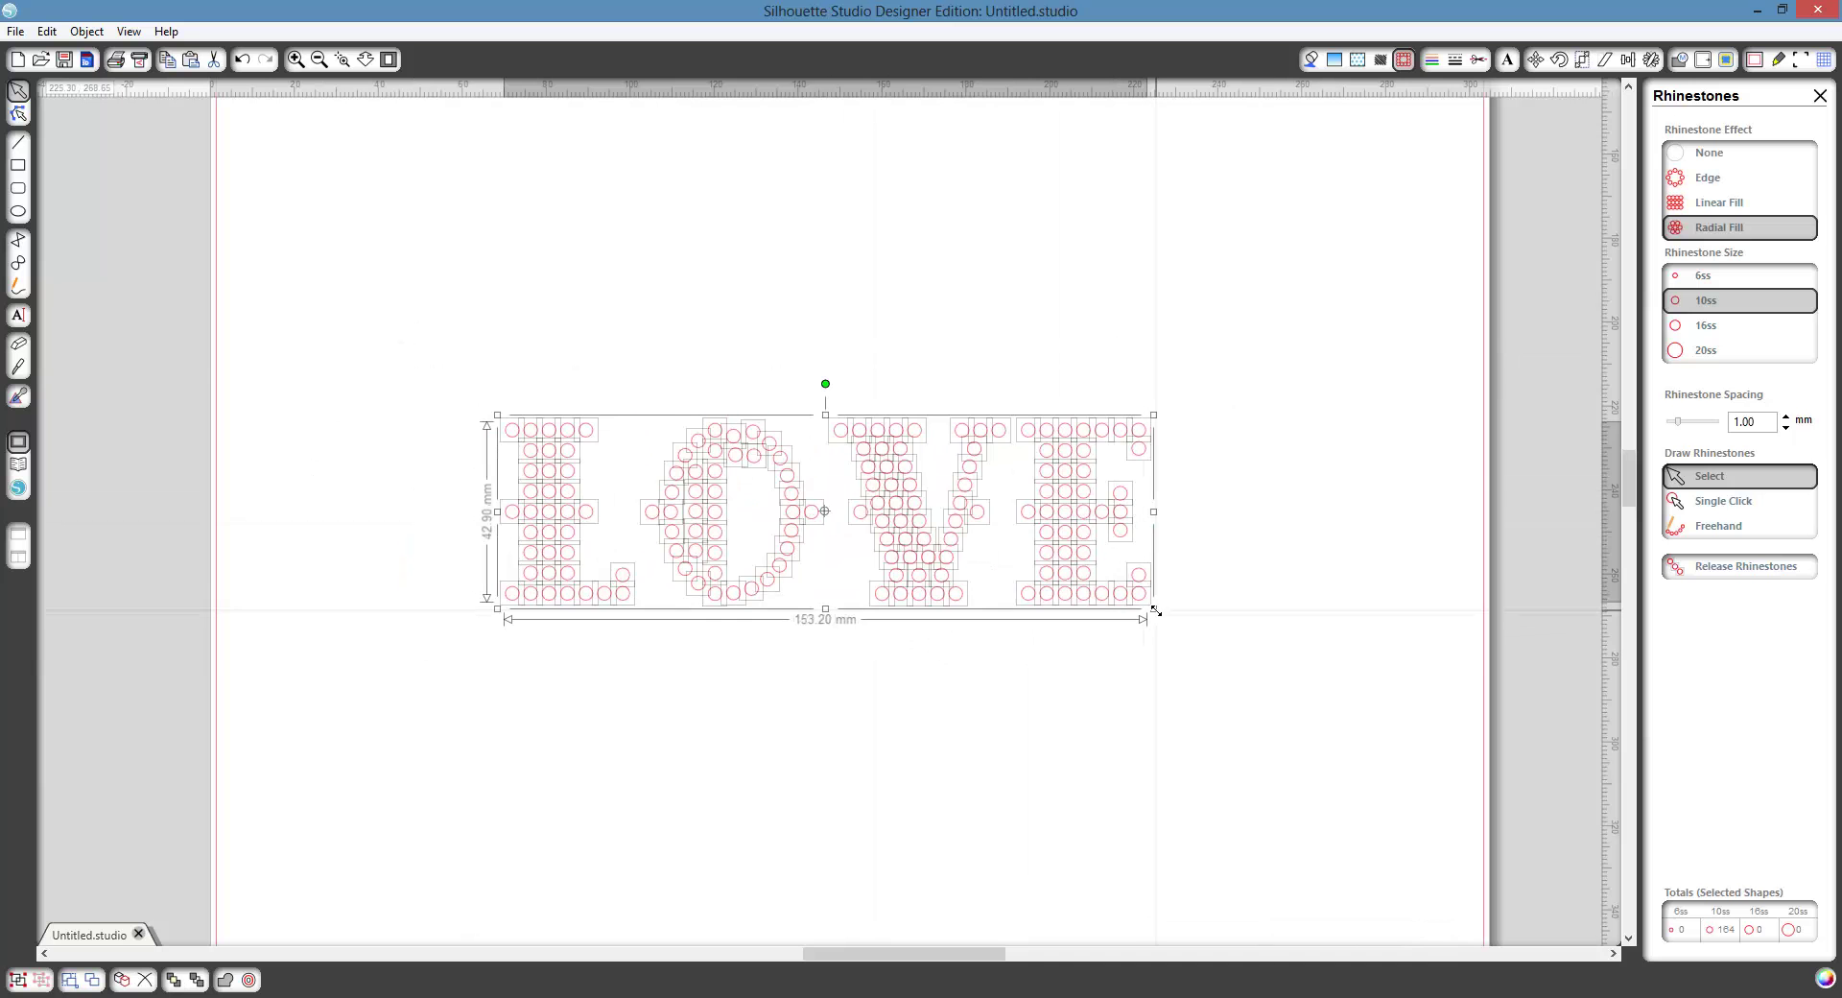
drag(1157, 610, 1064, 642)
click(526, 626)
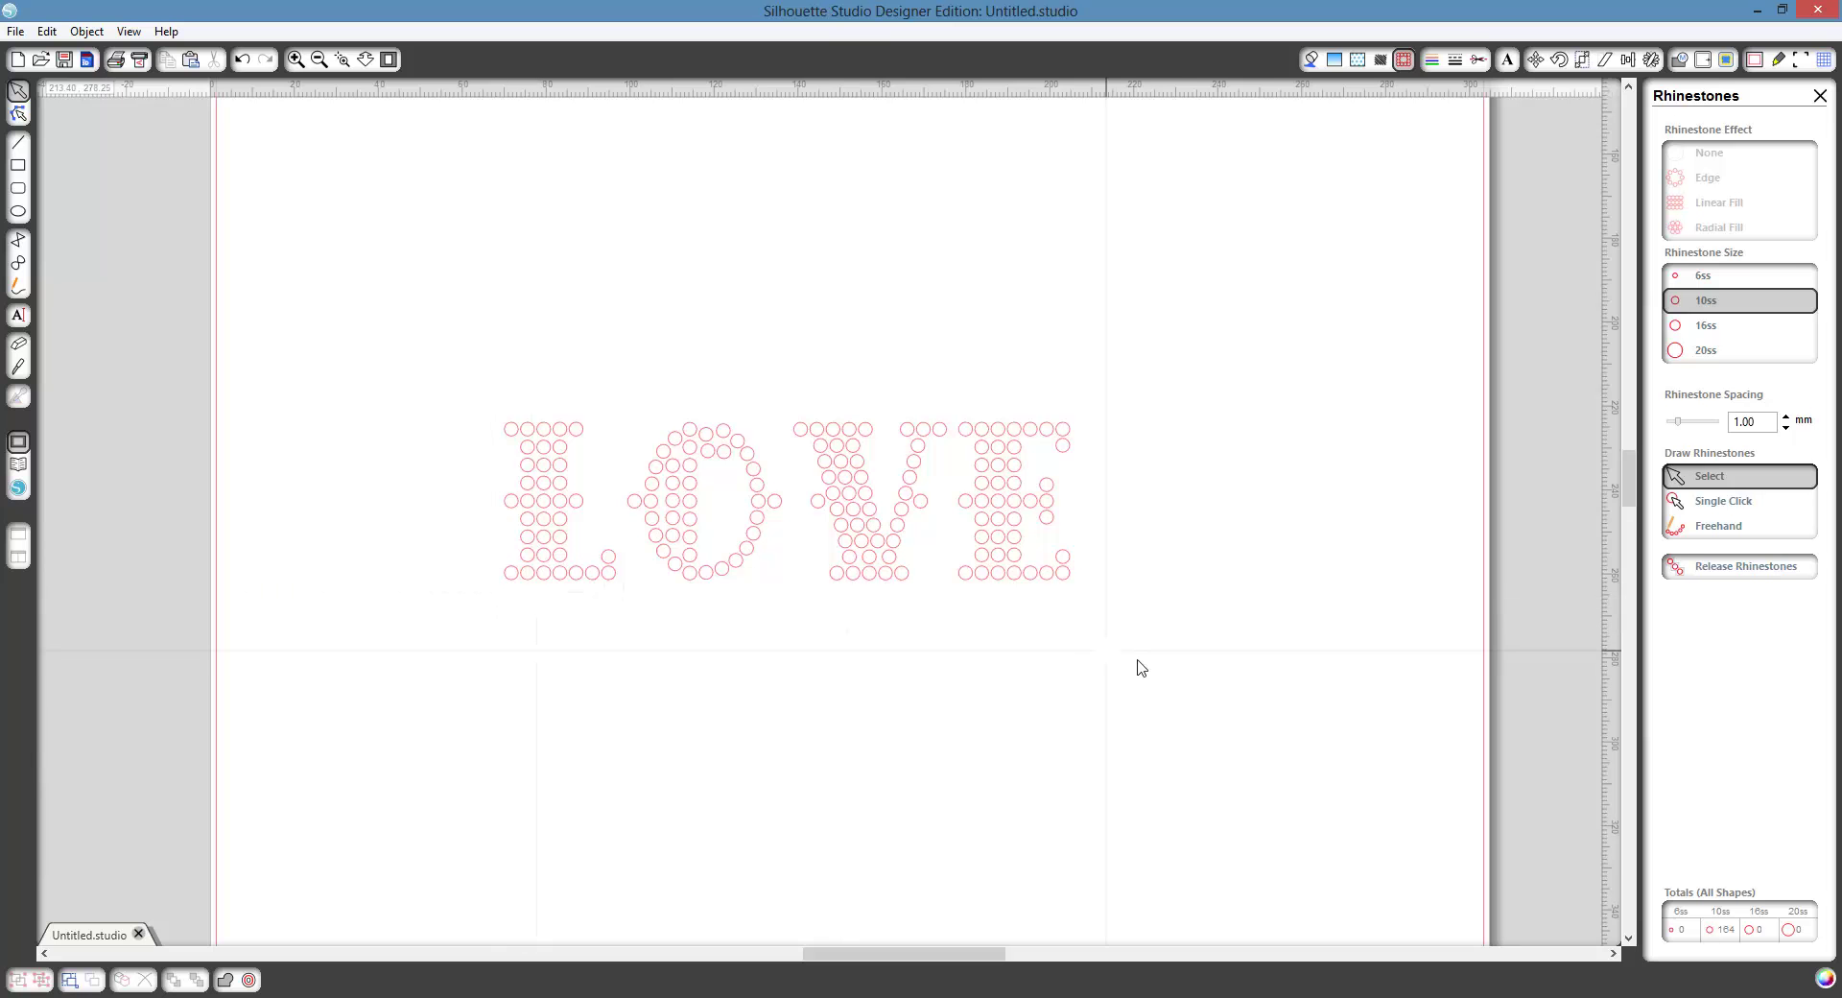
drag(1214, 337, 342, 633)
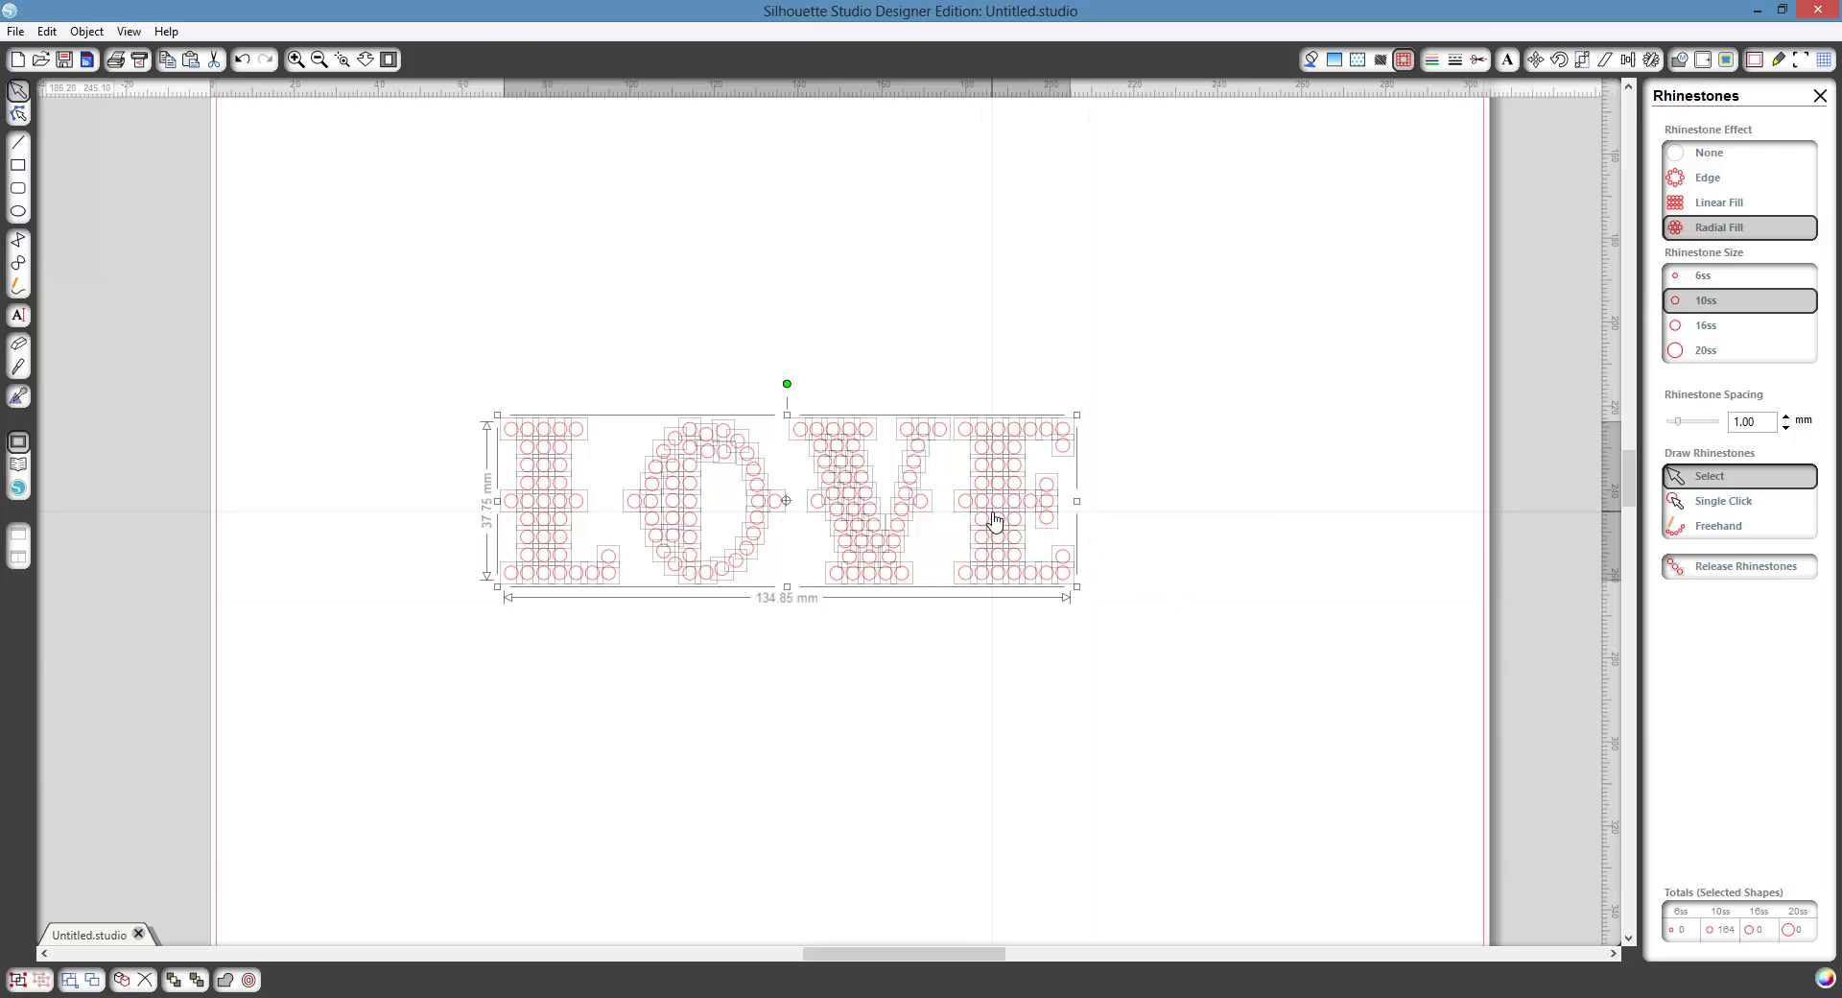
drag(989, 522, 1026, 495)
click(785, 631)
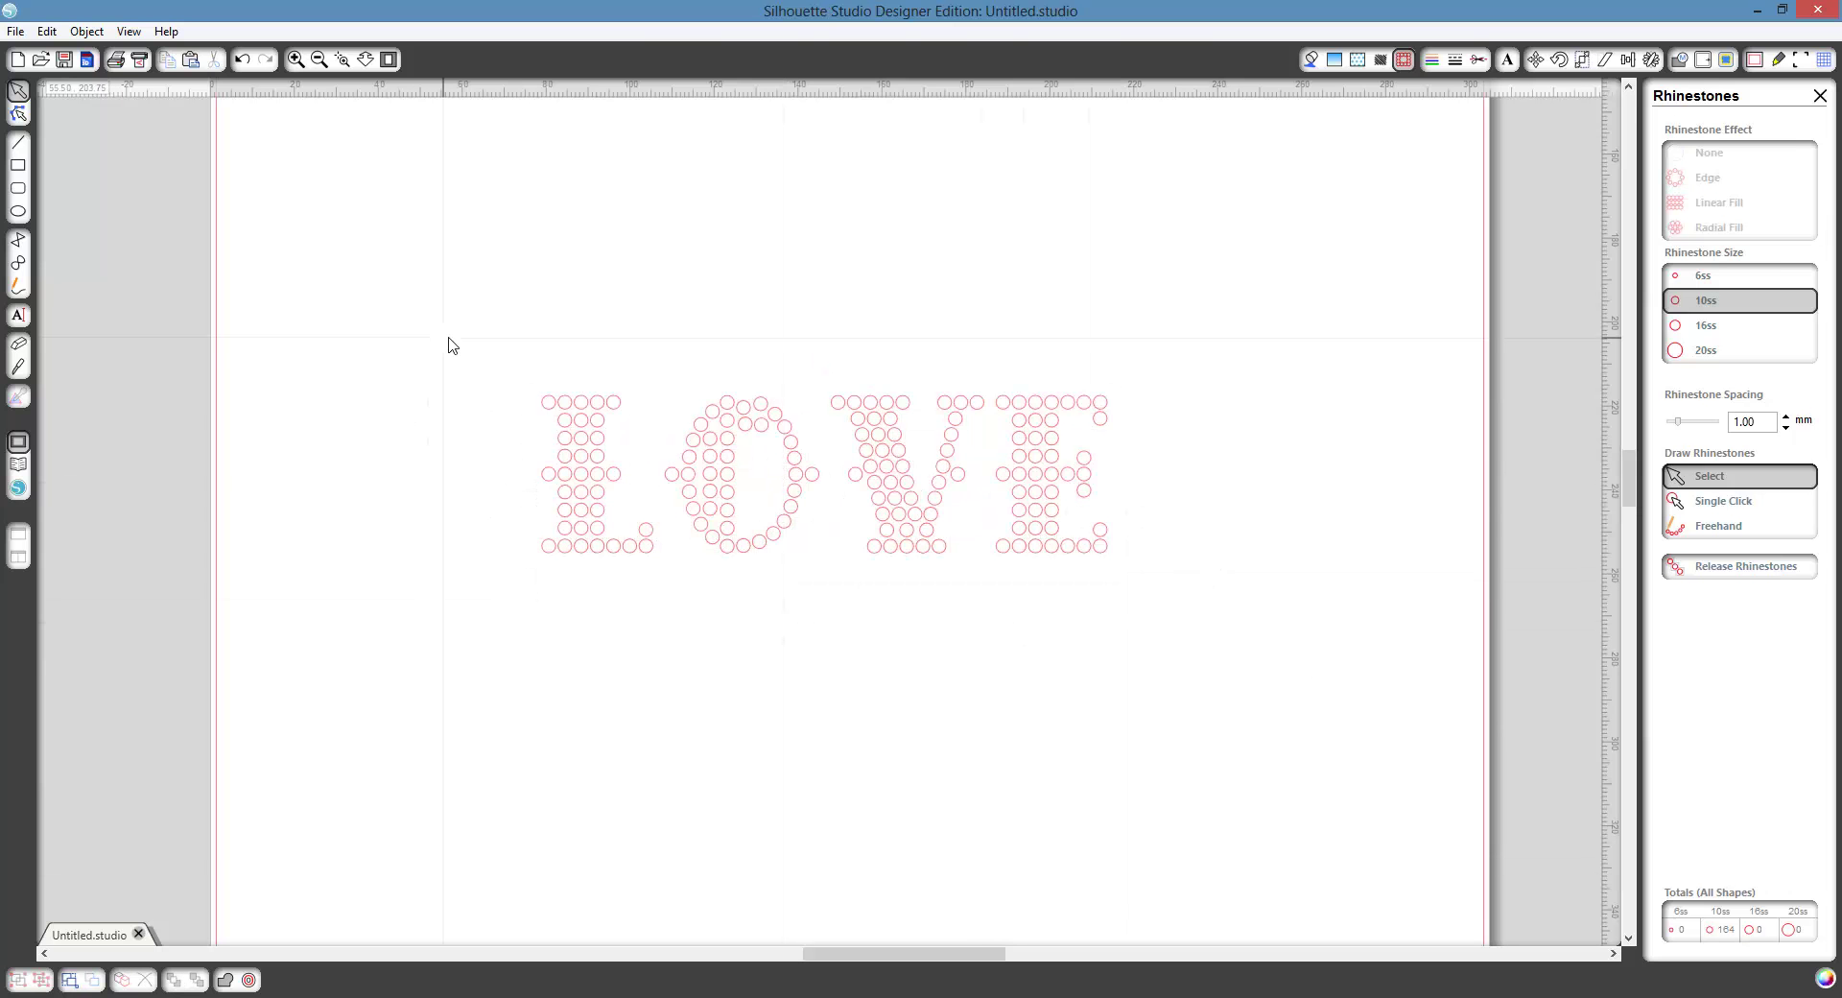